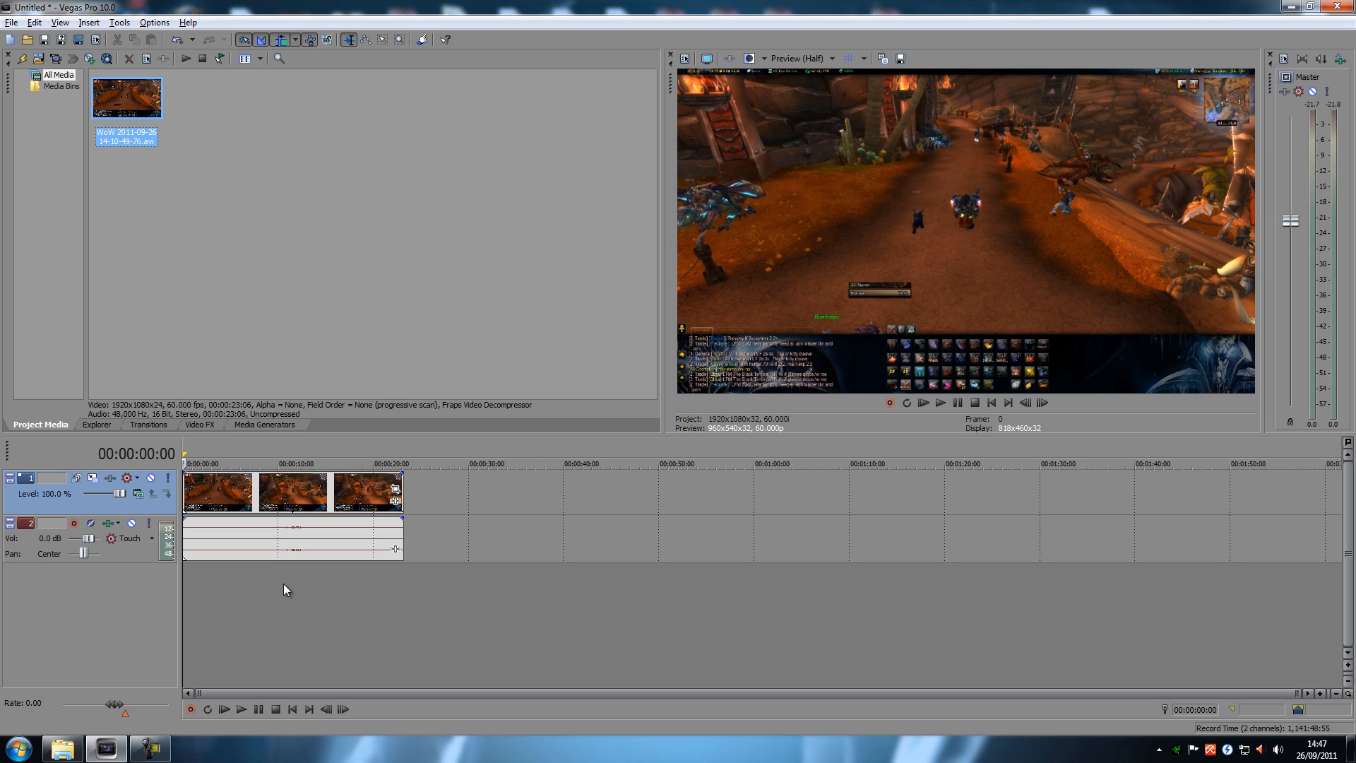
Step: Place the playhead at 00:00:10:07 and play the clip from there twice to review the action, stopping playback each time
left_click(280, 587)
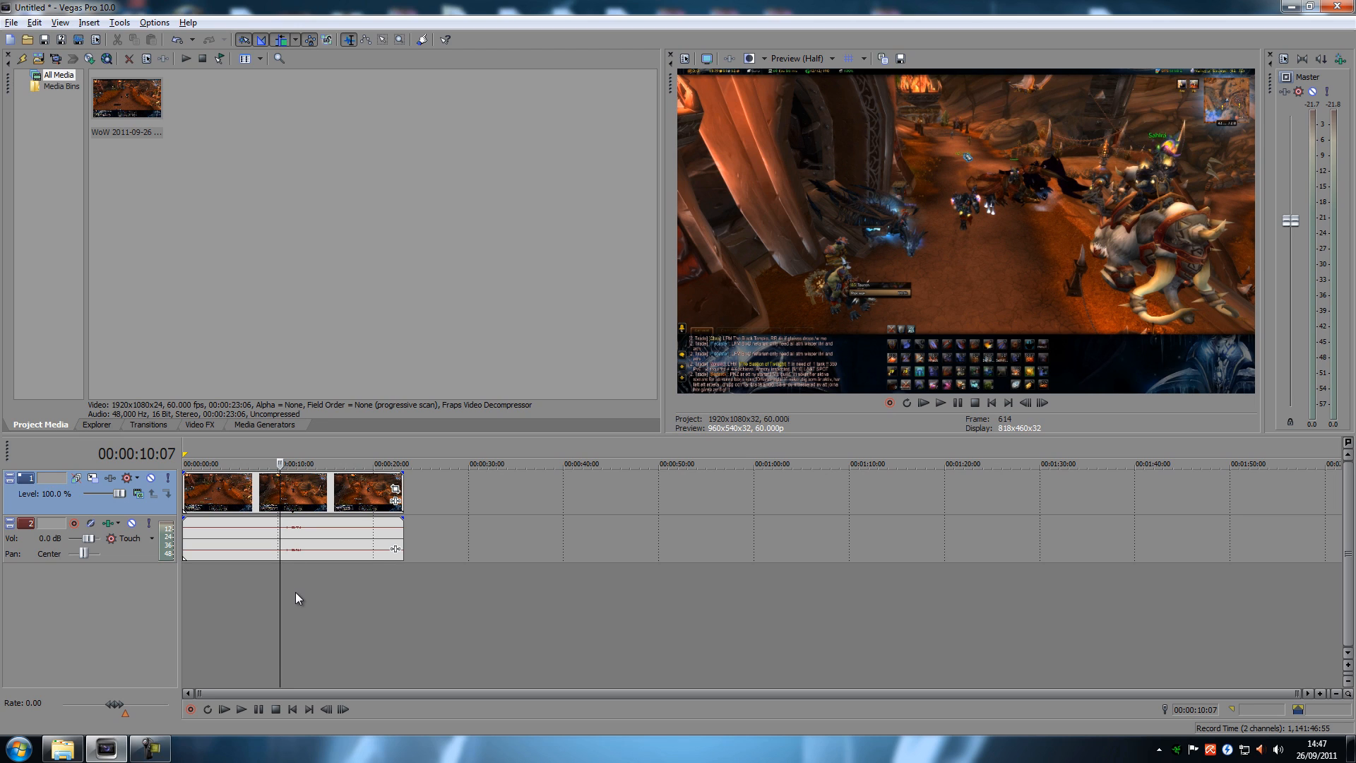
left_click(239, 709)
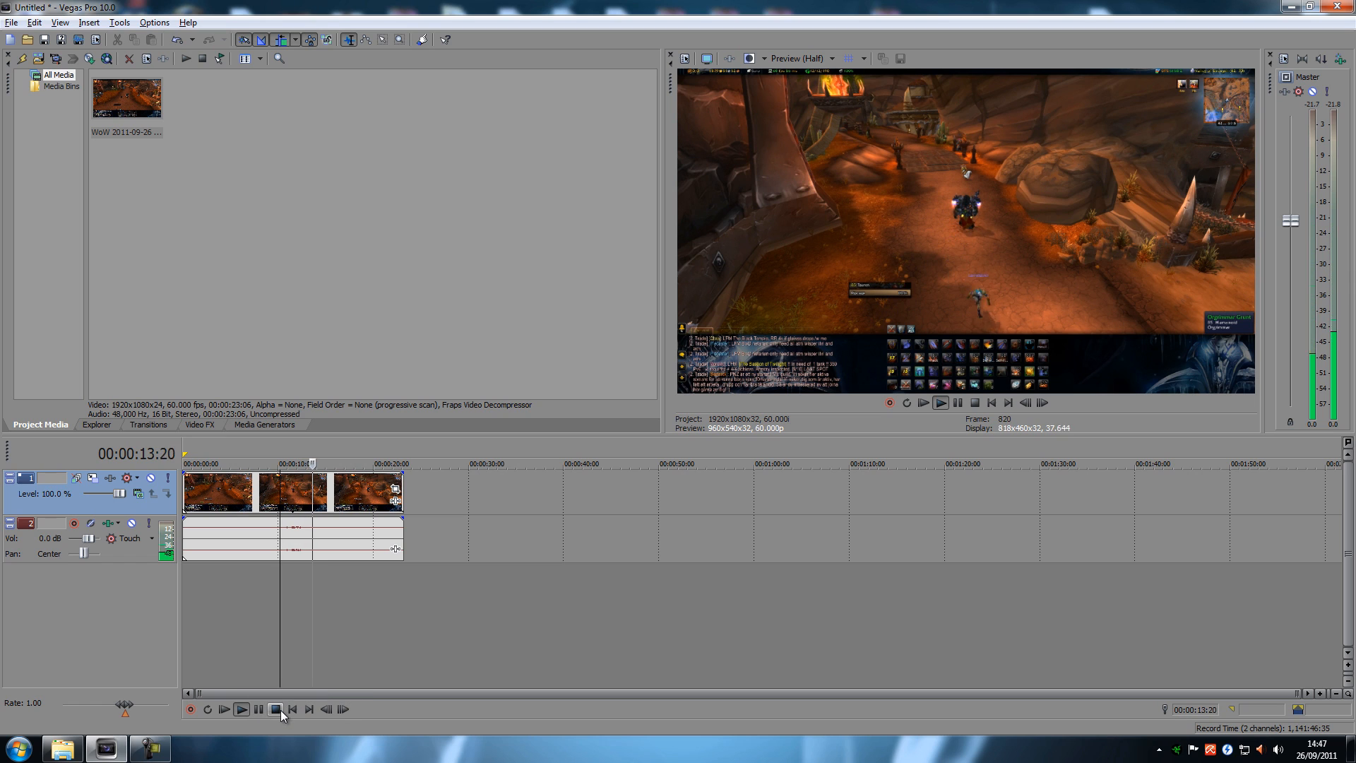
left_click(278, 710)
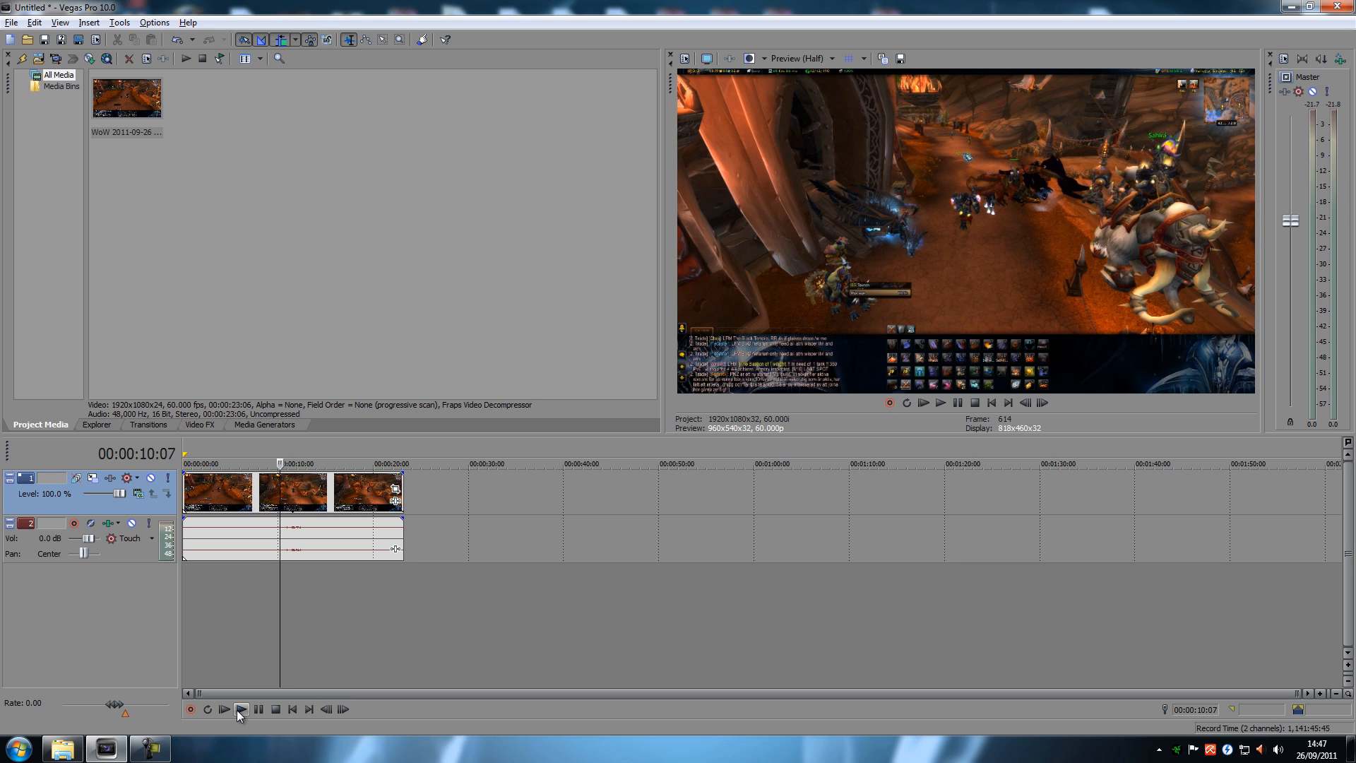
left_click(240, 710)
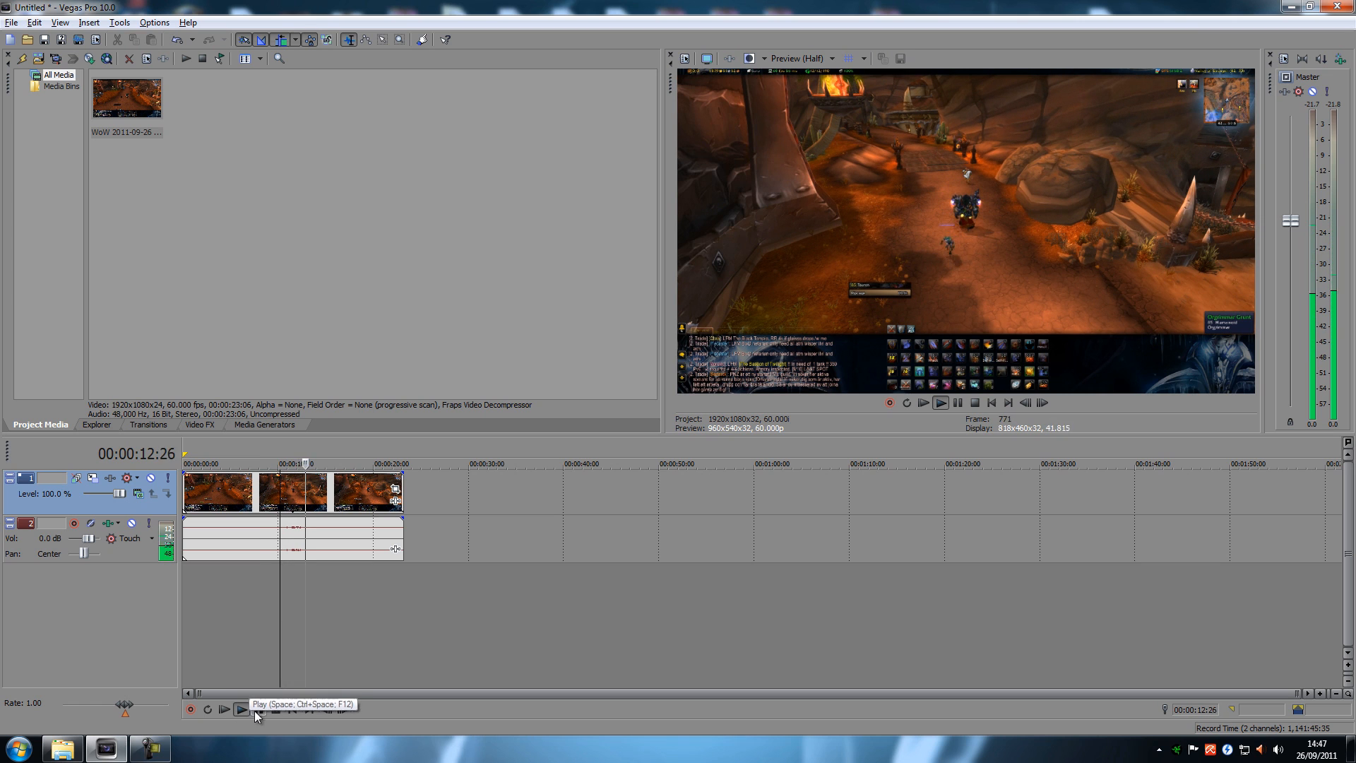
left_click(274, 709)
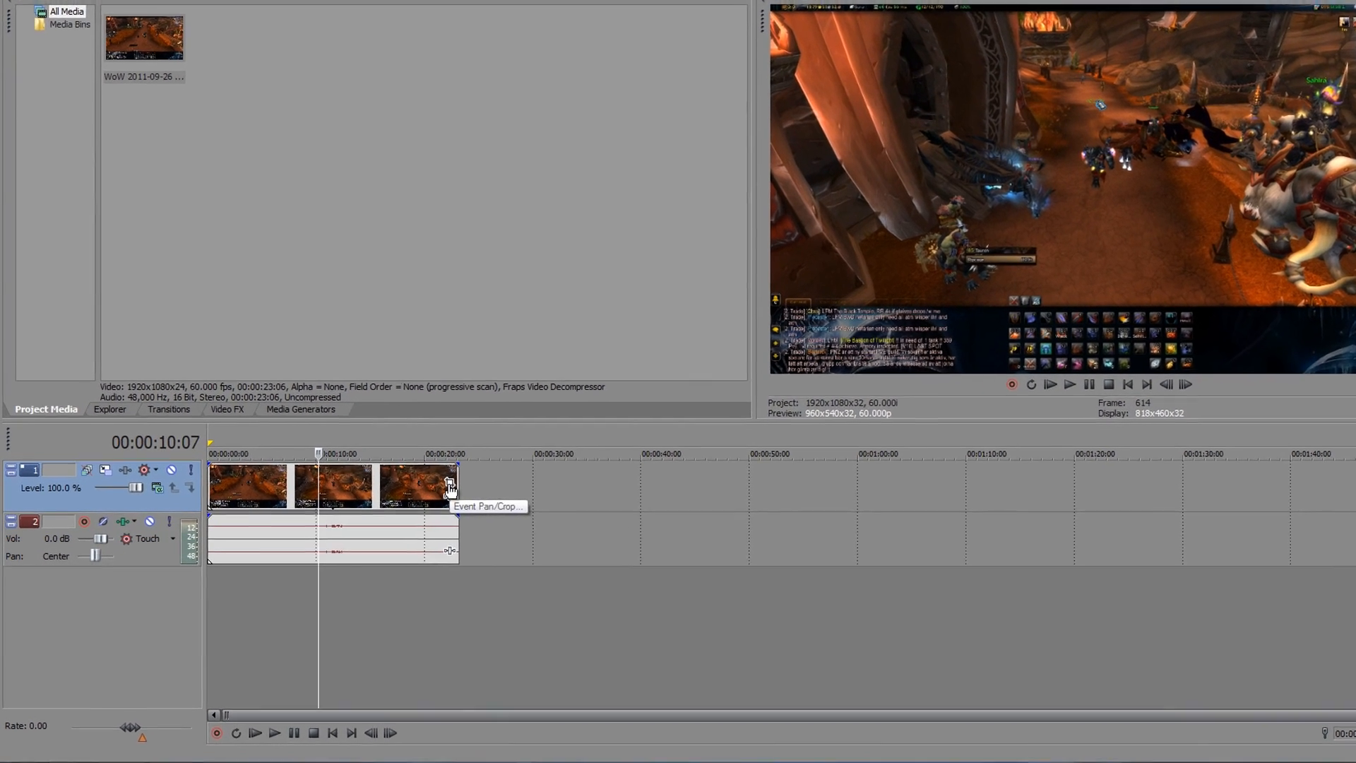
Step: Enable Sync Cursor in the video event's Pan/Crop settings, then close them
left_click(449, 487)
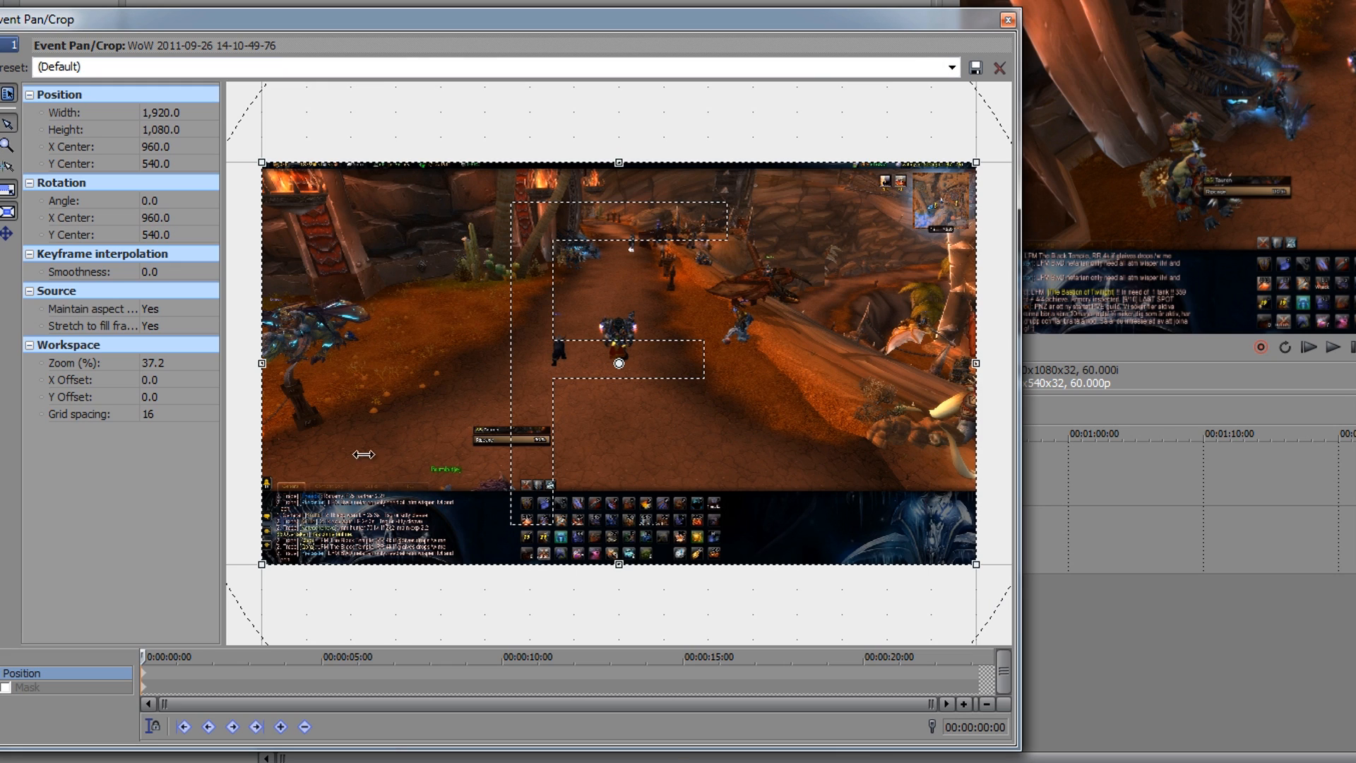
left_click(153, 727)
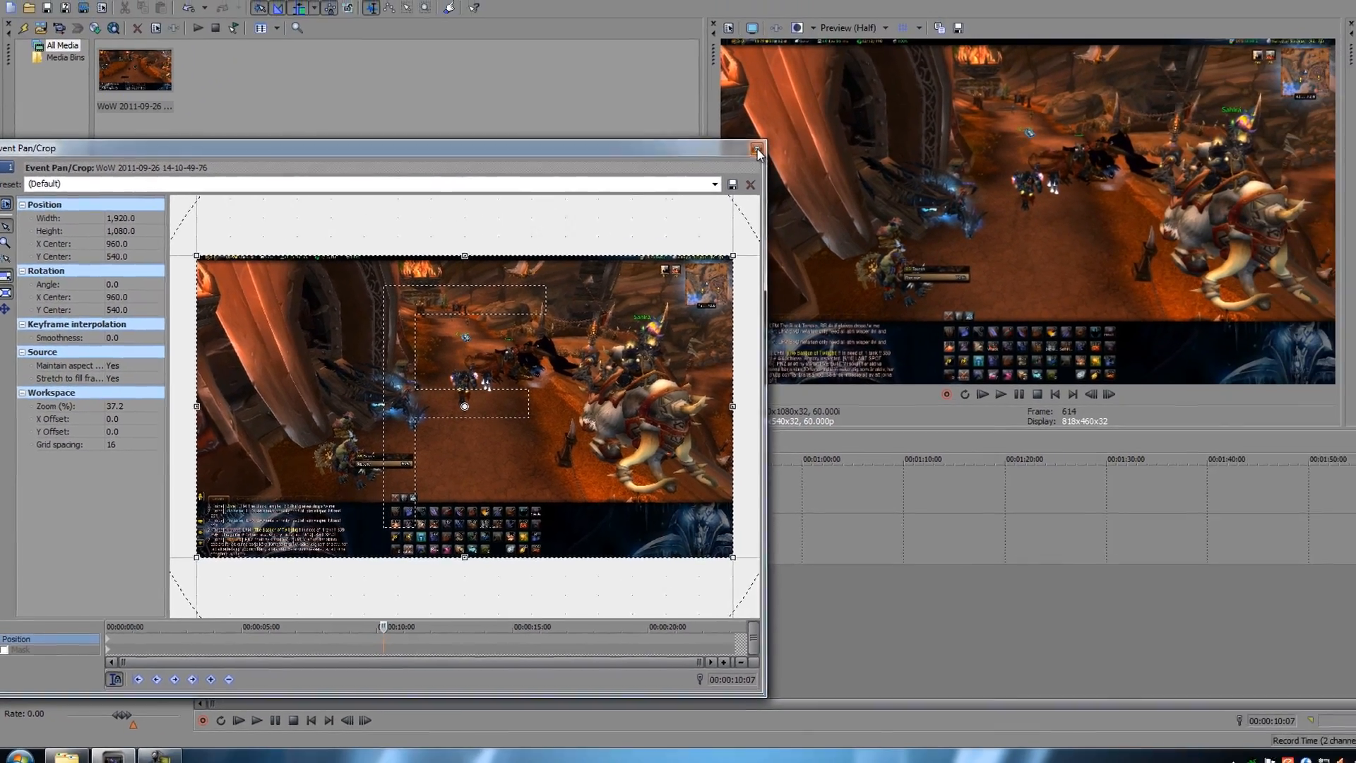
left_click(757, 149)
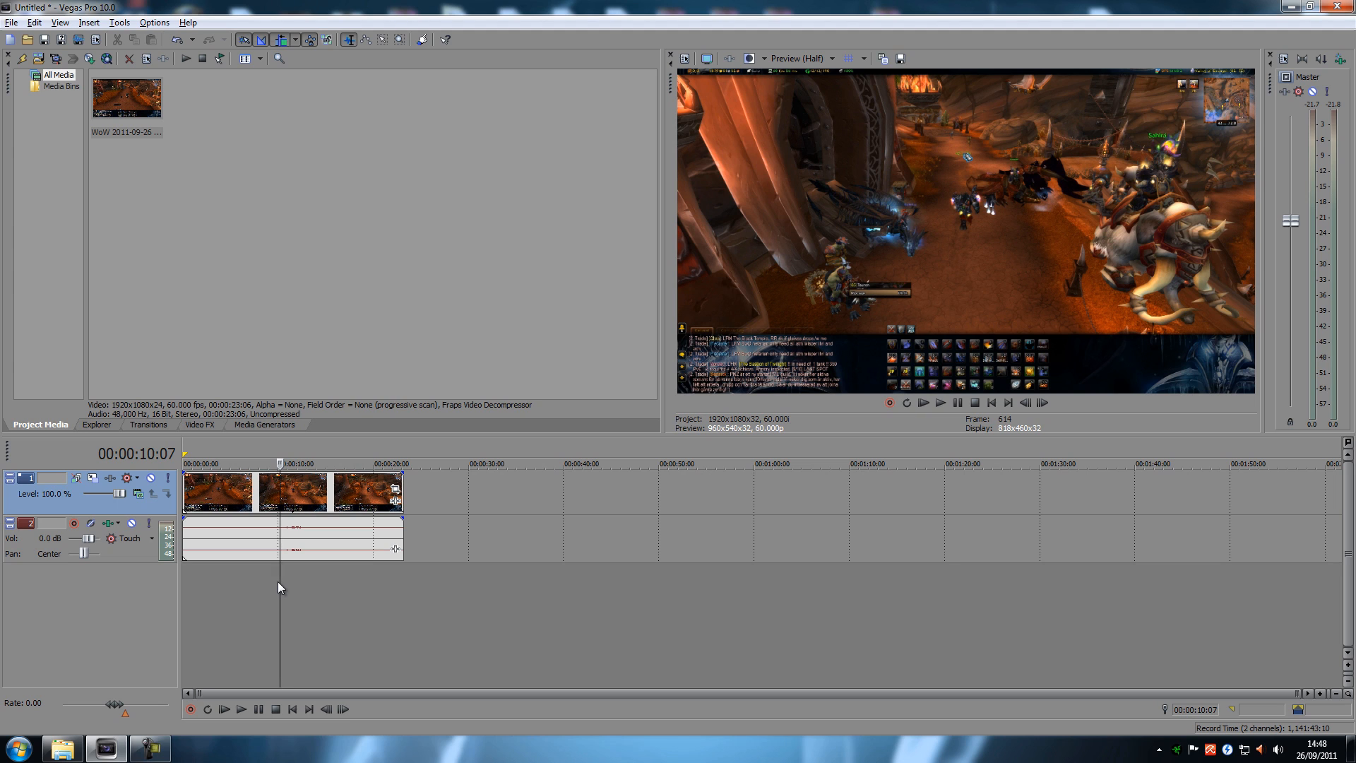
Step: Step the playhead frame by frame to 00:00:11:25, where the glowing effect starts around the character
key("alt+Right")
key("alt+Right")
key("alt+Right")
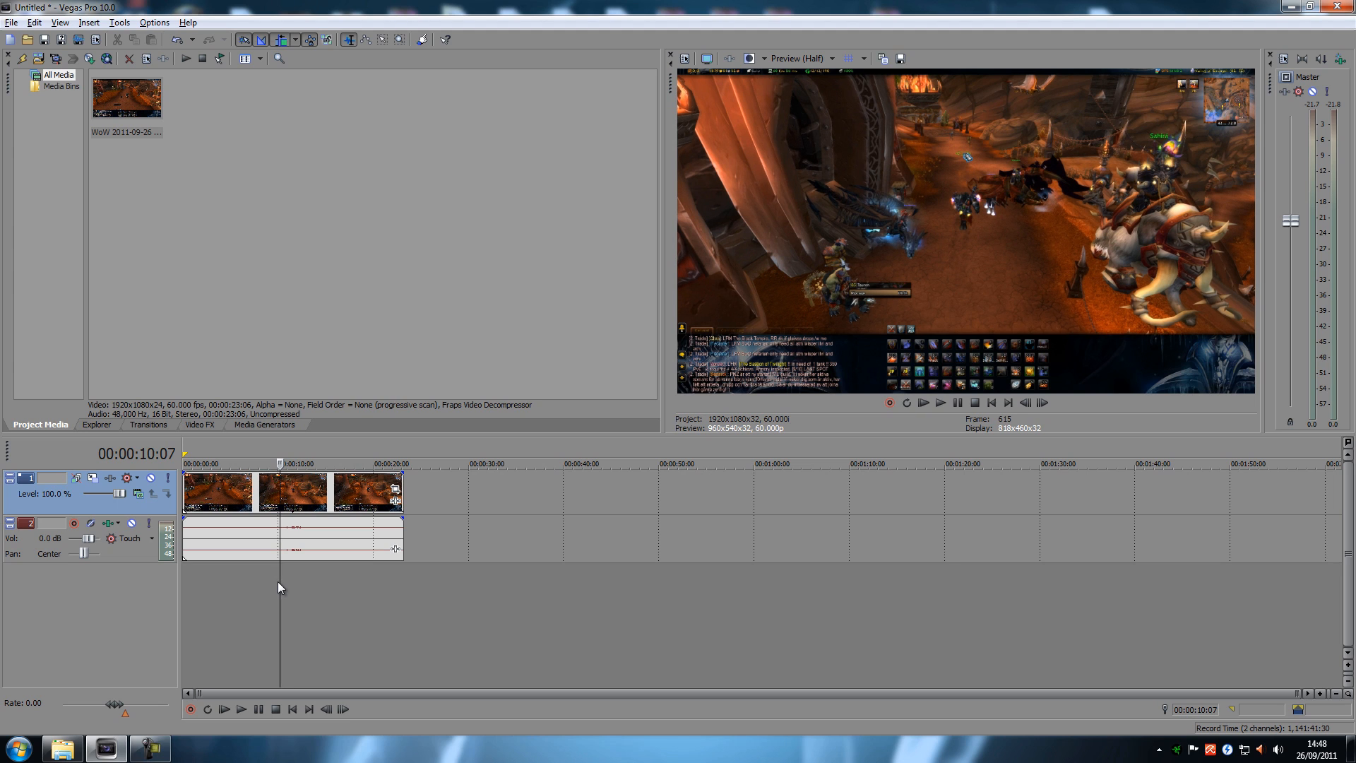
key("alt+Left")
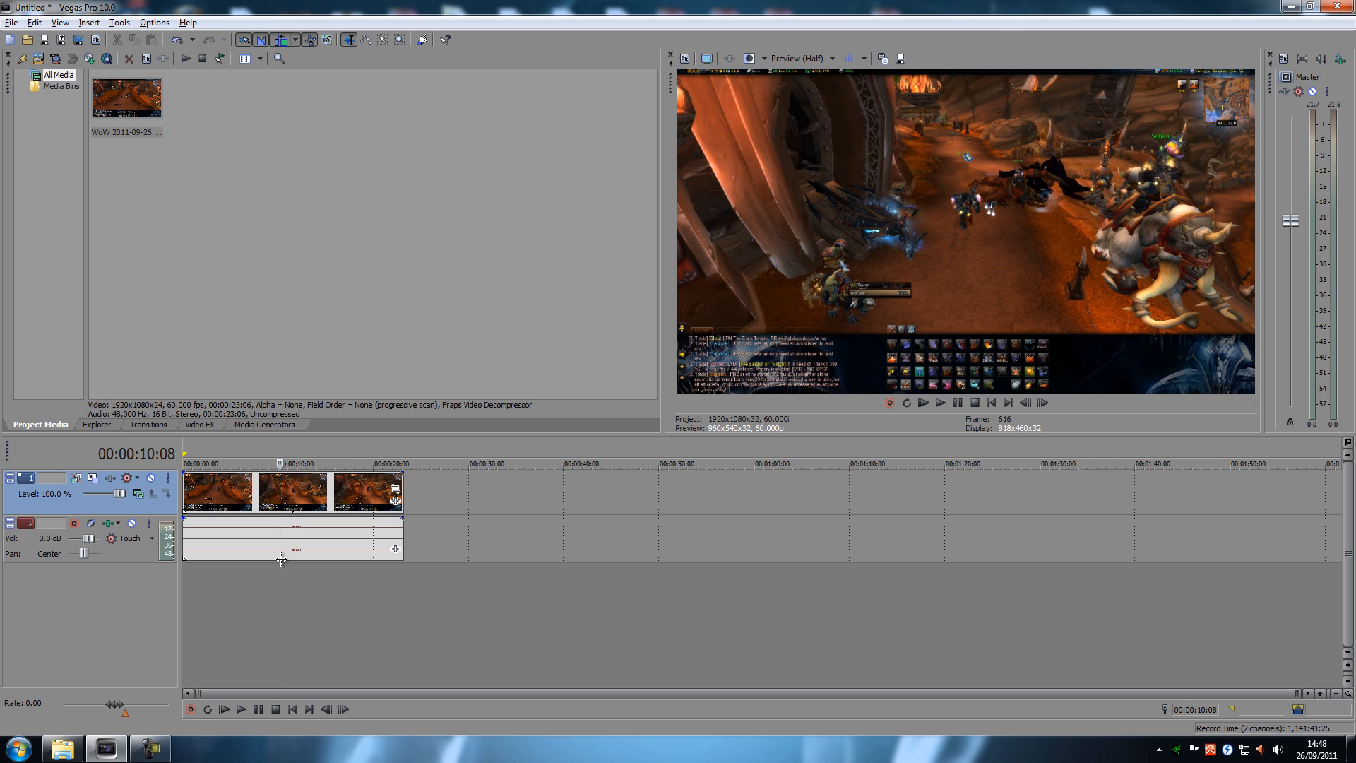
key("alt+Right")
key("alt+Right")
key("alt+Right")
key("alt+Right")
key("alt+Right")
key("alt+Right")
key("alt+Right")
key("alt+Right")
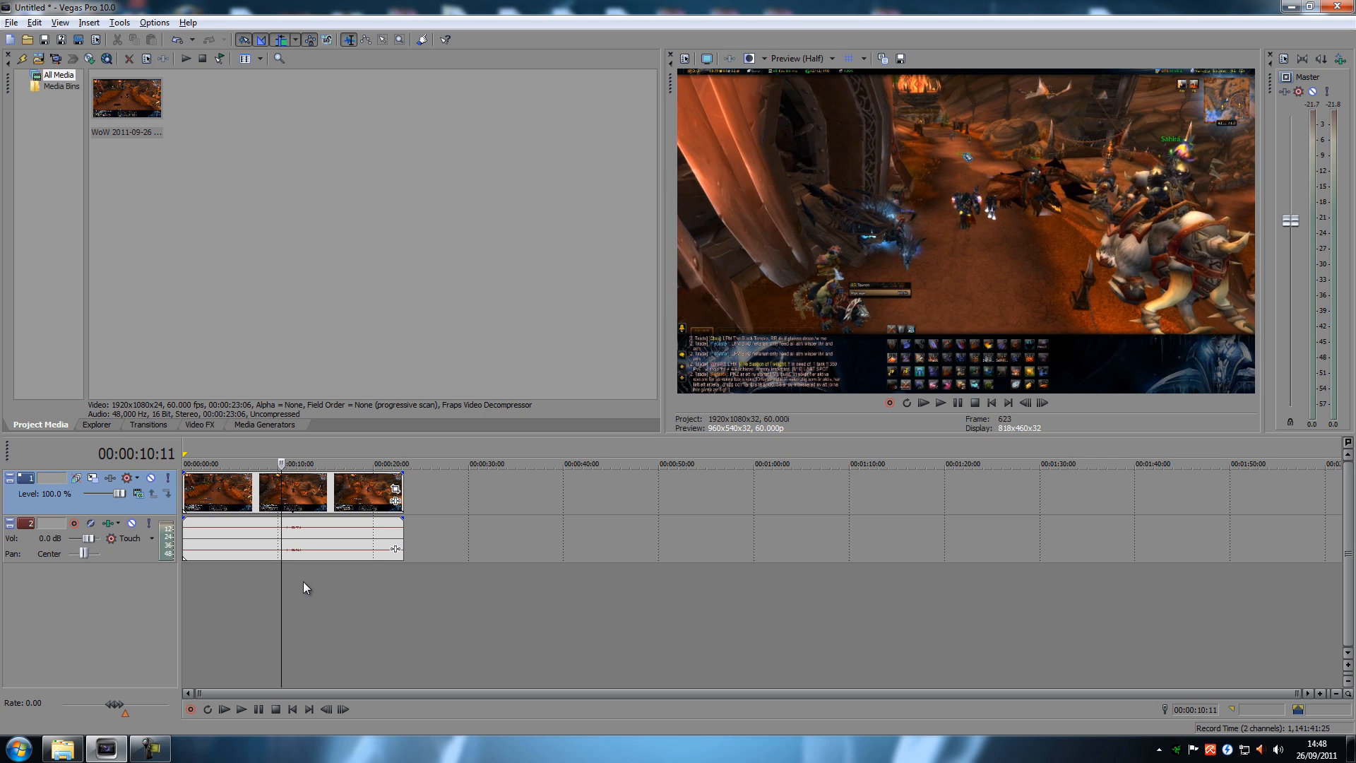
key("alt+Right")
key("alt+Right")
key("alt+Right")
key("alt+Right")
key("alt+Right")
key("alt+Right")
key("alt+Right")
key("alt+Right")
key("alt+Right")
key("alt+Right")
key("alt+Right")
key("alt+Right")
key("alt+Right")
key("alt+Right")
key("alt+Right")
key("alt+Right")
key("alt+Right")
key("alt+Right")
key("alt+Right")
key("alt+Right")
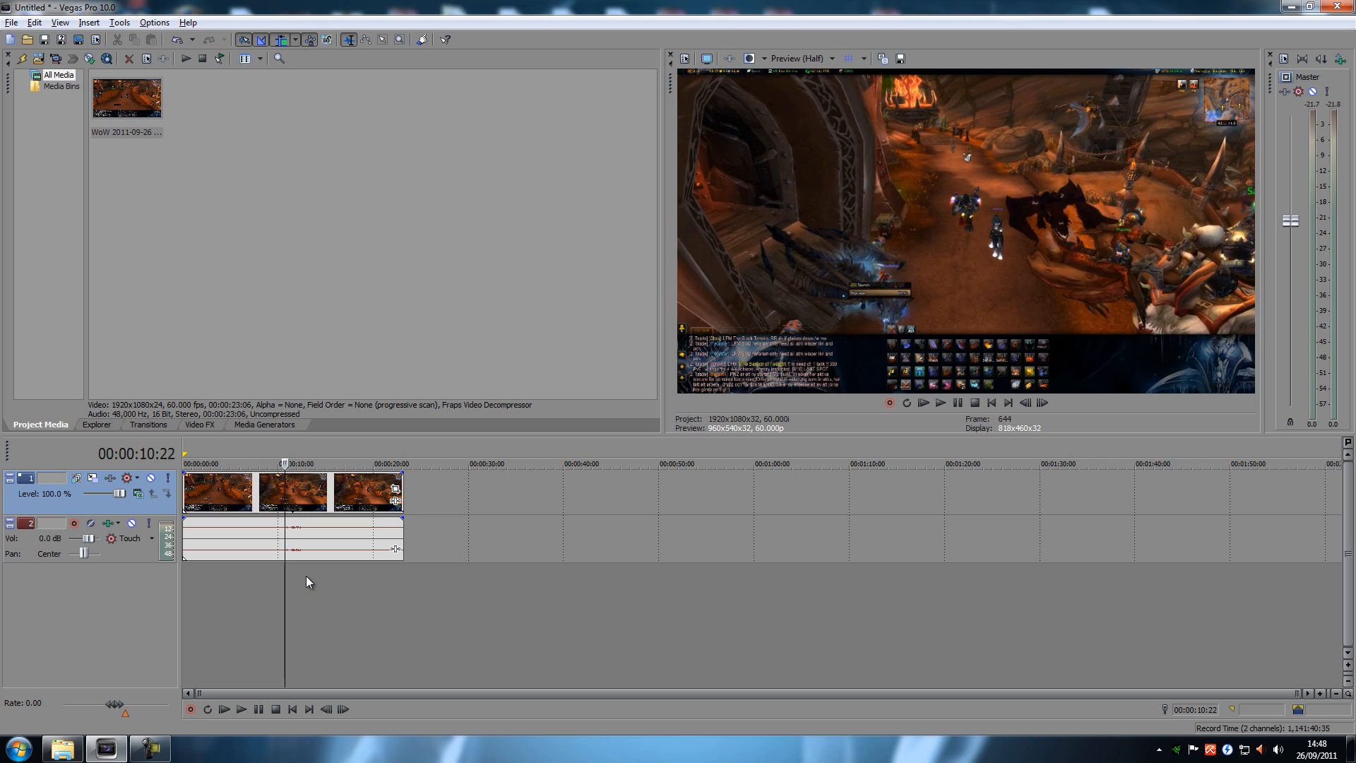
key("alt+Right")
key("alt+Right")
key("alt+Right")
key("alt+Right")
key("alt+Right")
key("alt+Right")
key("alt+Right")
key("alt+Right")
key("alt+Right")
key("alt+Right")
key("alt+Right")
key("alt+Right")
key("alt+Right")
key("alt+Right")
key("alt+Right")
key("alt+Right")
key("alt+Right")
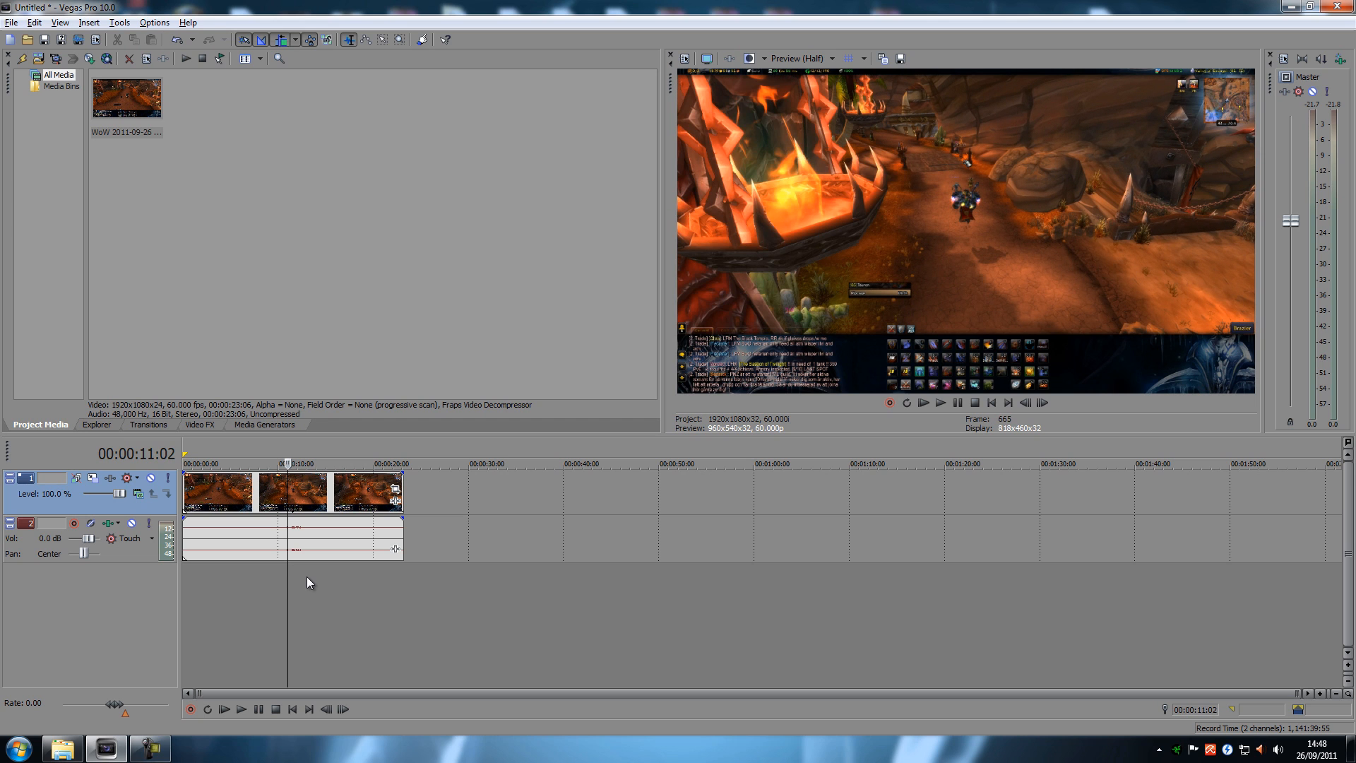
key("alt+Right")
key("alt+Right")
key("alt+Right")
key("alt+Right")
key("alt+Right")
key("alt+Right")
key("alt+Right")
key("alt+Right")
key("alt+Right")
key("alt+Right")
key("alt+Right")
key("alt+Right")
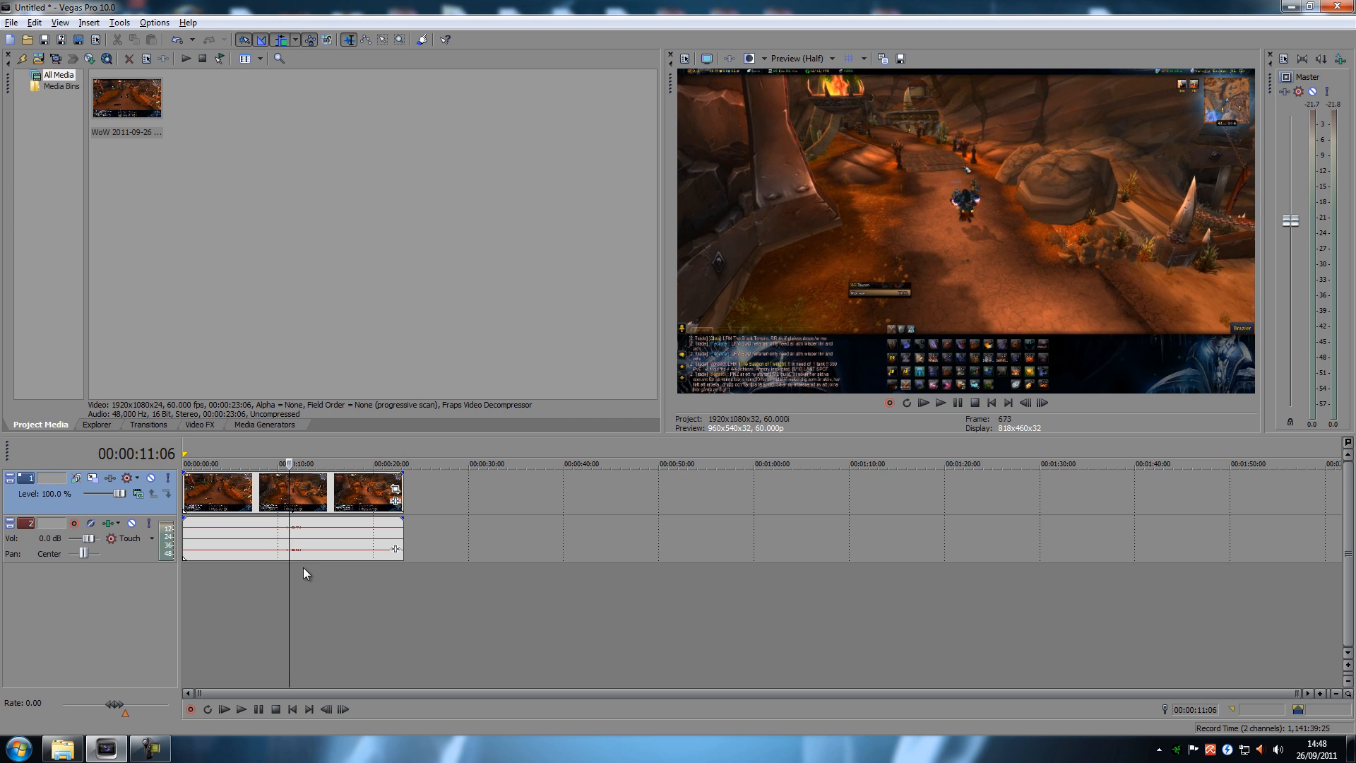
key("alt+Right")
key("alt+Right")
key("alt+Right")
key("alt+Right")
key("alt+Right")
key("alt+Right")
key("alt+Right")
key("alt+Right")
key("alt+Right")
key("alt+Right")
key("alt+Right")
key("alt+Right")
key("alt+Right")
key("alt+Right")
key("alt+Right")
key("alt+Right")
key("alt+Right")
key("alt+Right")
key("alt+Right")
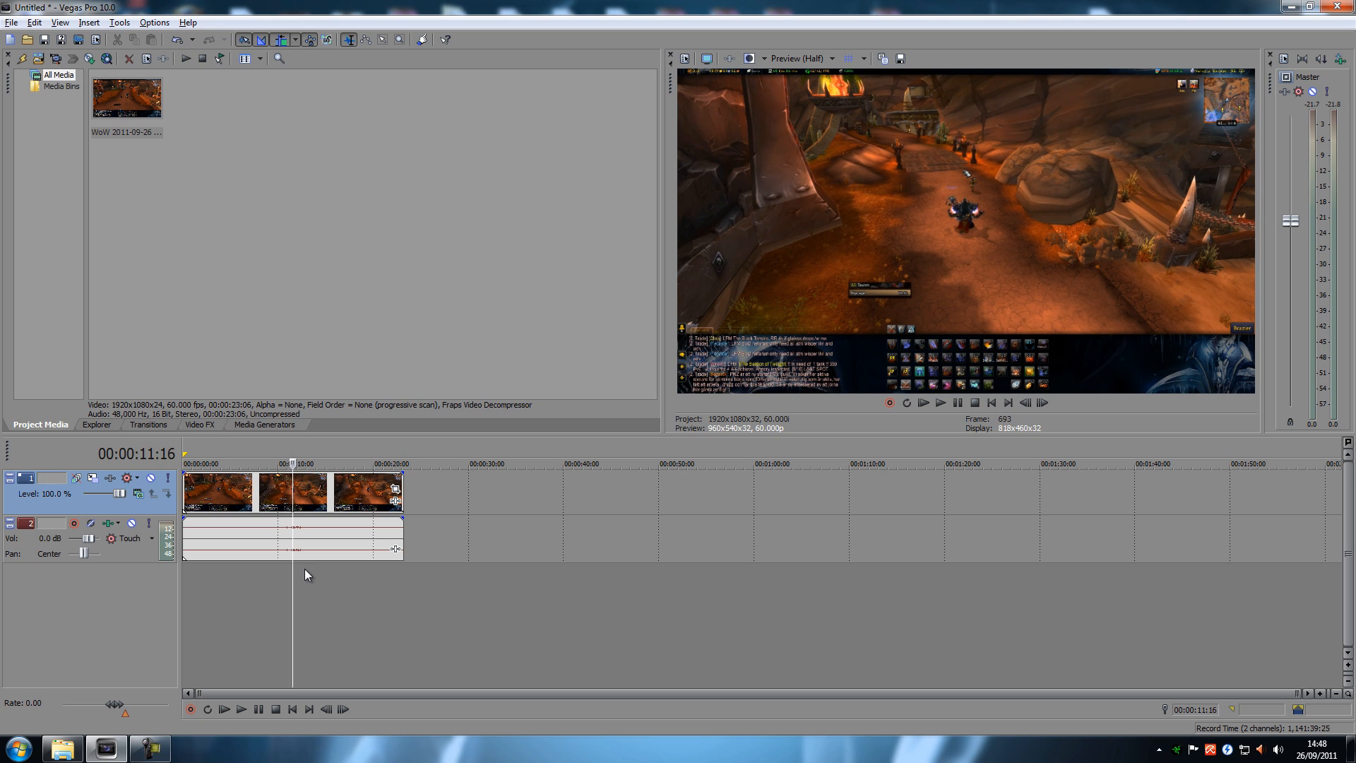
key("alt+Right")
key("alt+Right")
key("alt+Right")
key("alt+Right")
key("alt+Right")
key("alt+Right")
key("alt+Right")
key("alt+Right")
key("alt+Right")
key("alt+Right")
key("alt+Right")
key("alt+Right")
key("alt+Right")
key("alt+Right")
key("alt+Right")
key("alt+Right")
key("alt+Right")
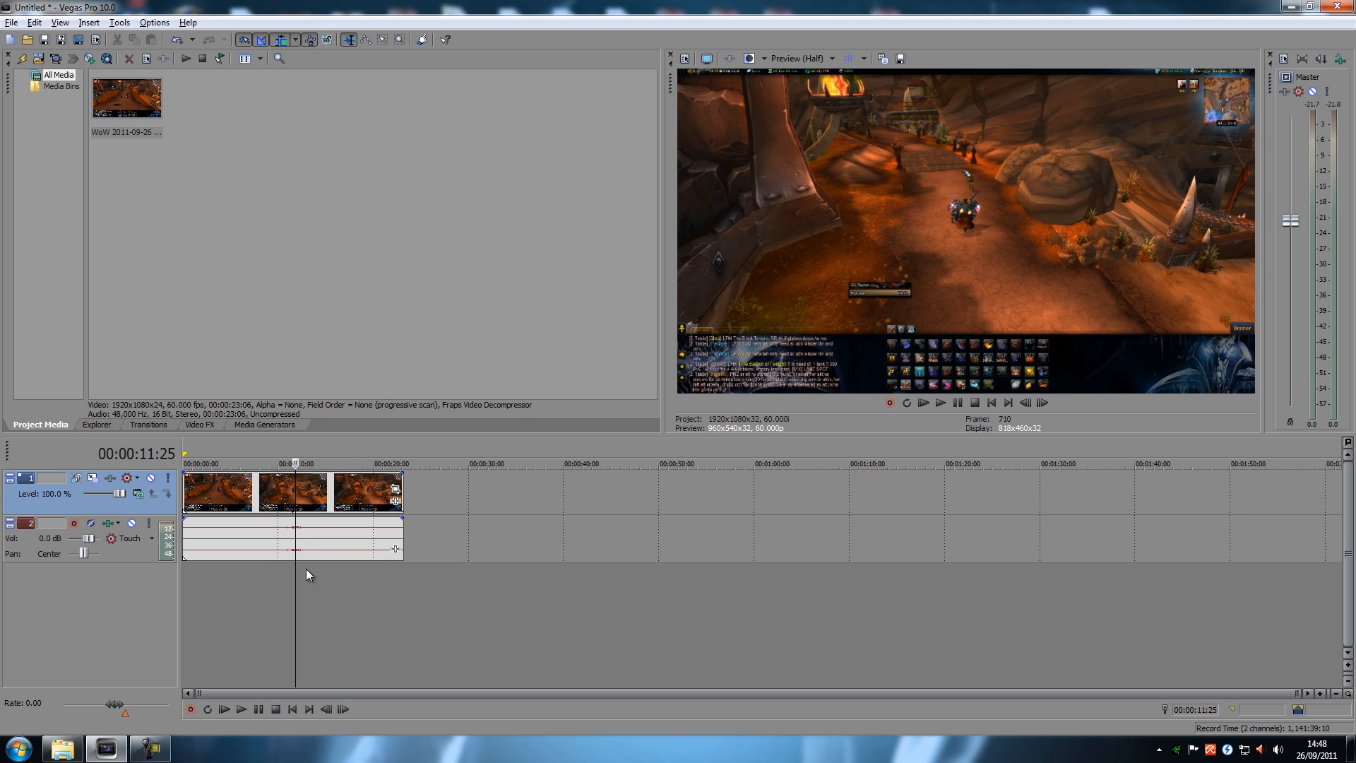
key("alt+Left")
key("alt+Left")
key("alt+Left")
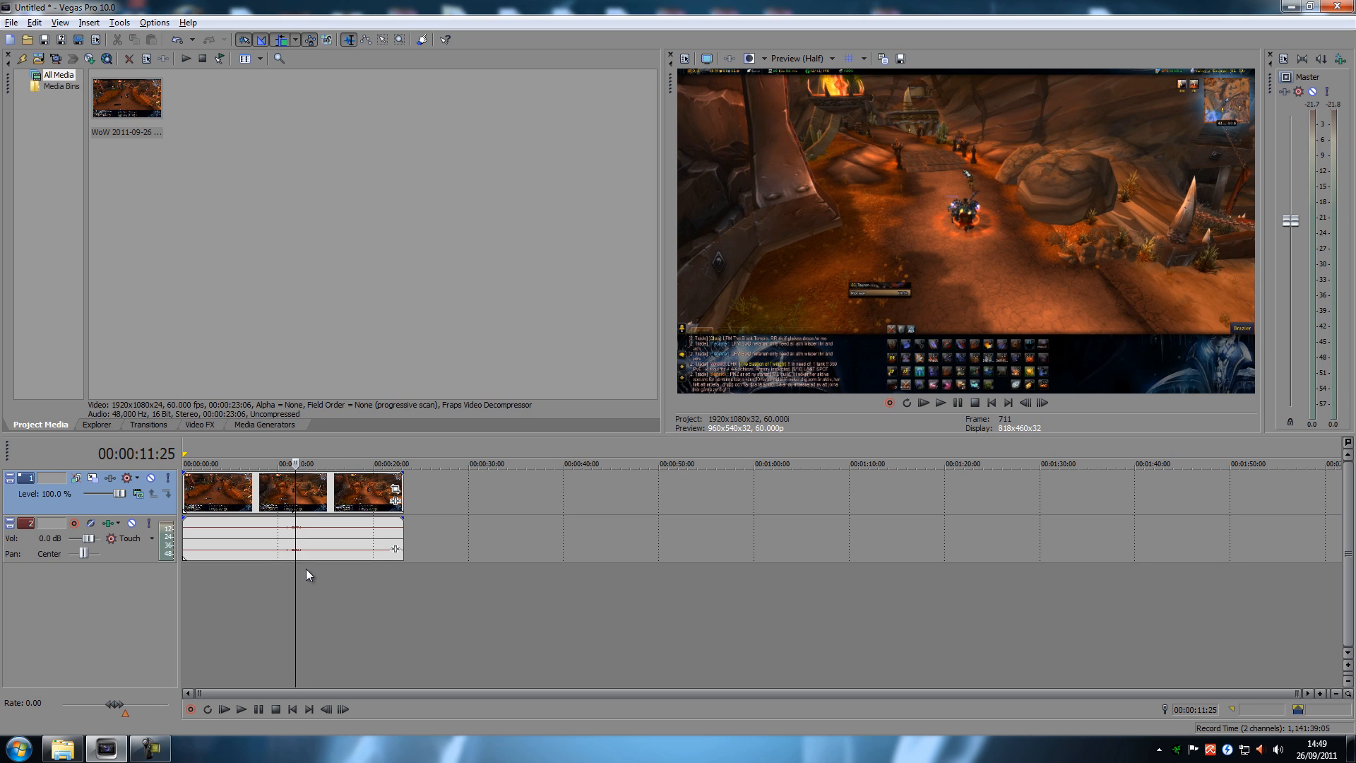
key("alt+Right")
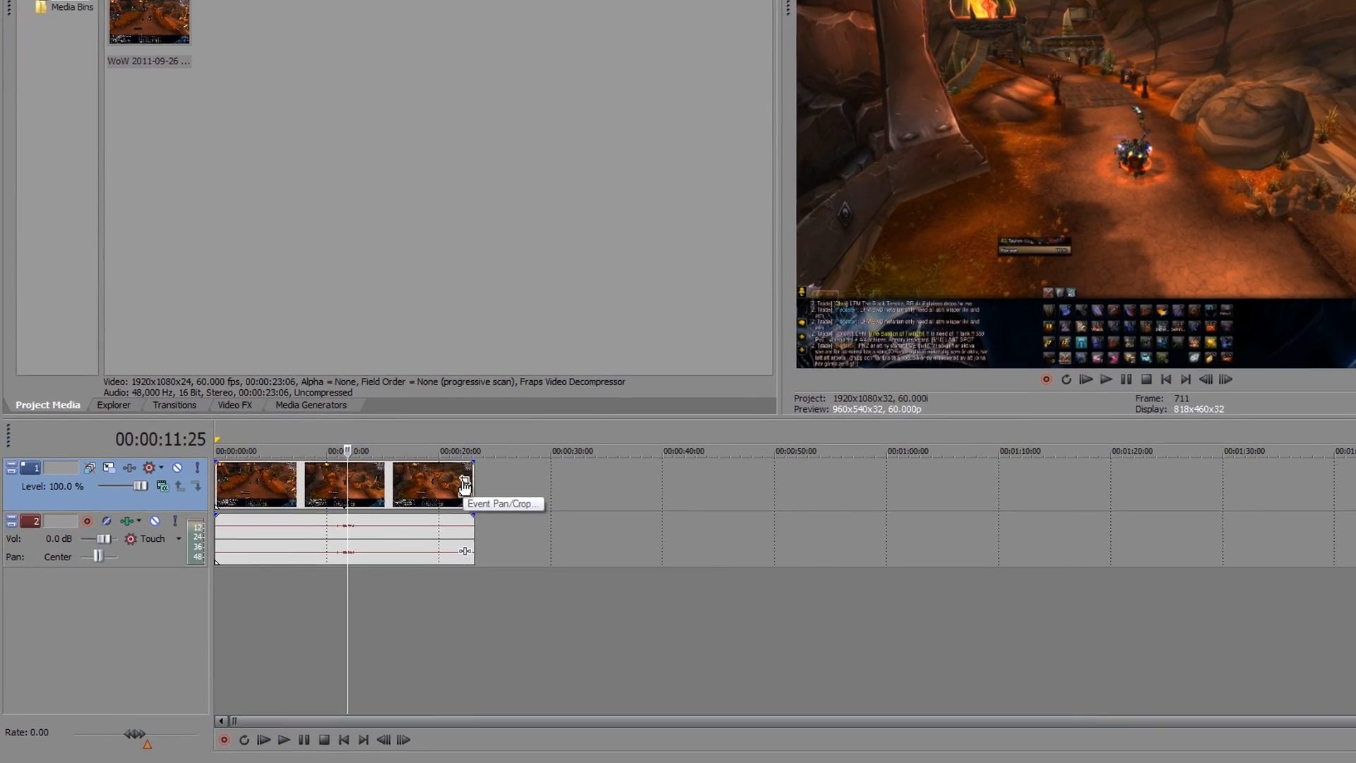
Step: Reopen the video event's Pan/Crop settings and create a position keyframe at 00:00:11:25
left_click(542, 478)
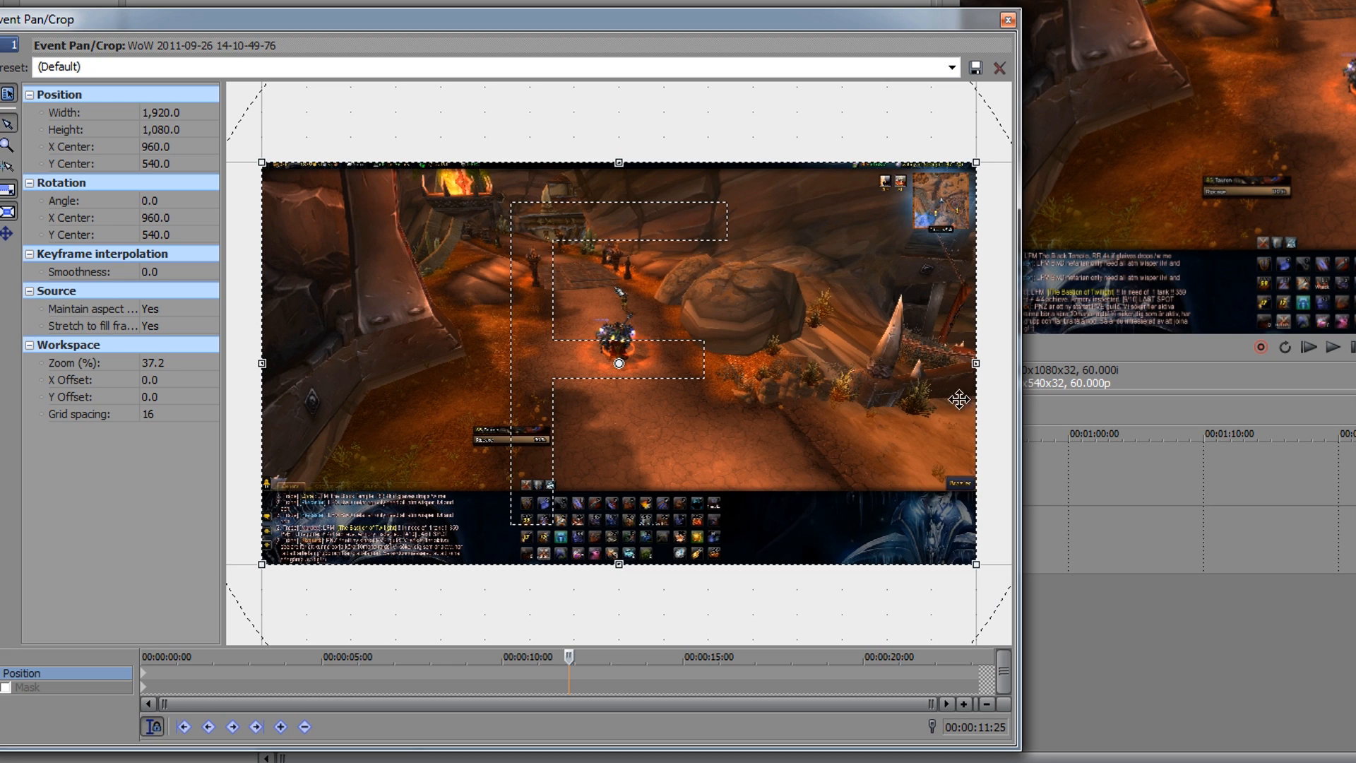
left_click(280, 728)
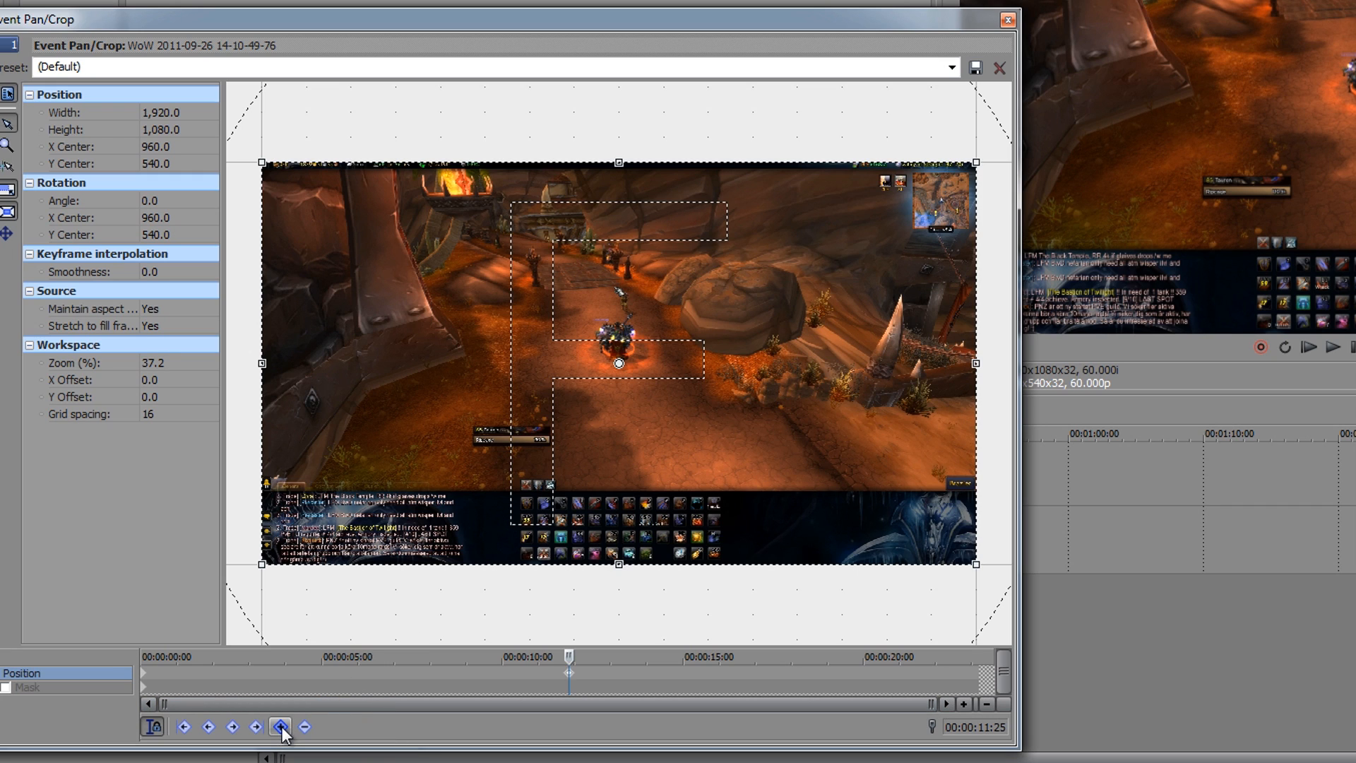
scroll(572, 682, "up", 8)
scroll(572, 682, "up", 4)
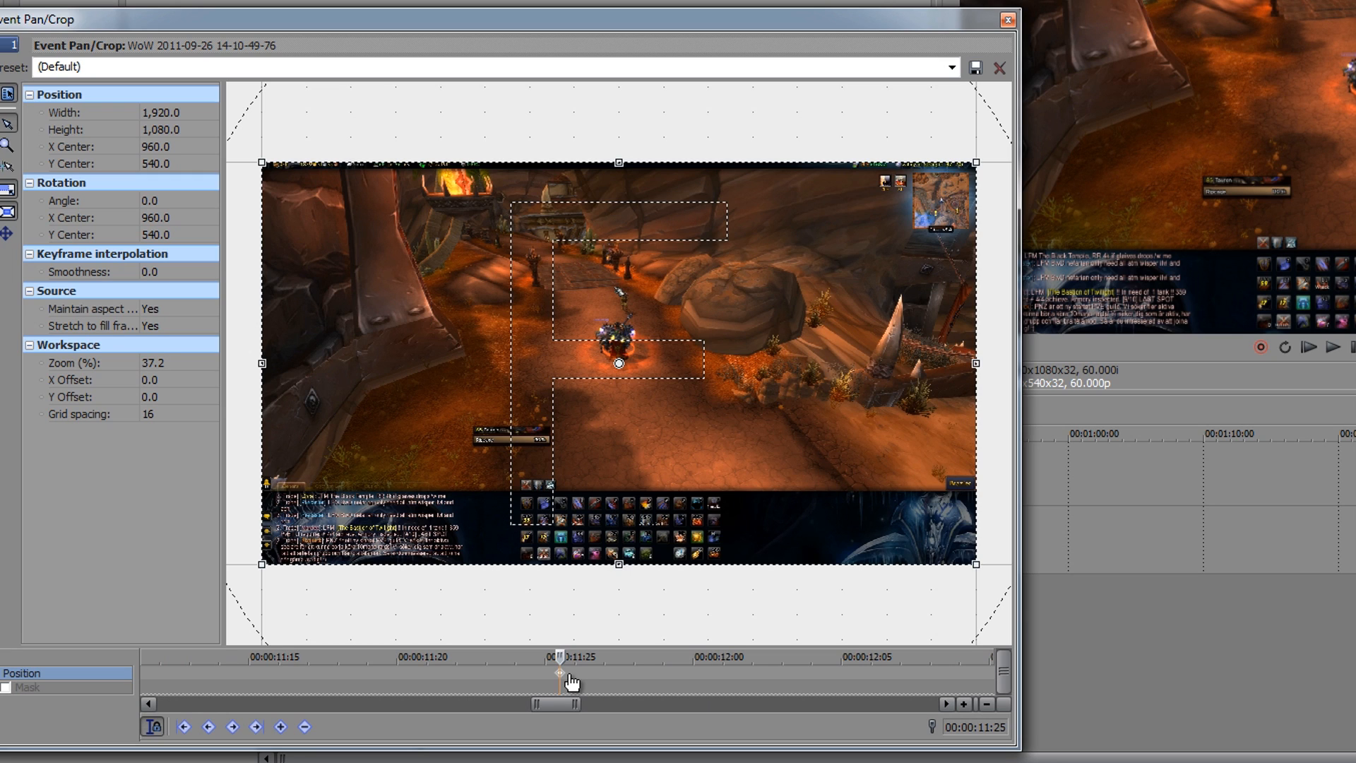
left_click(569, 683)
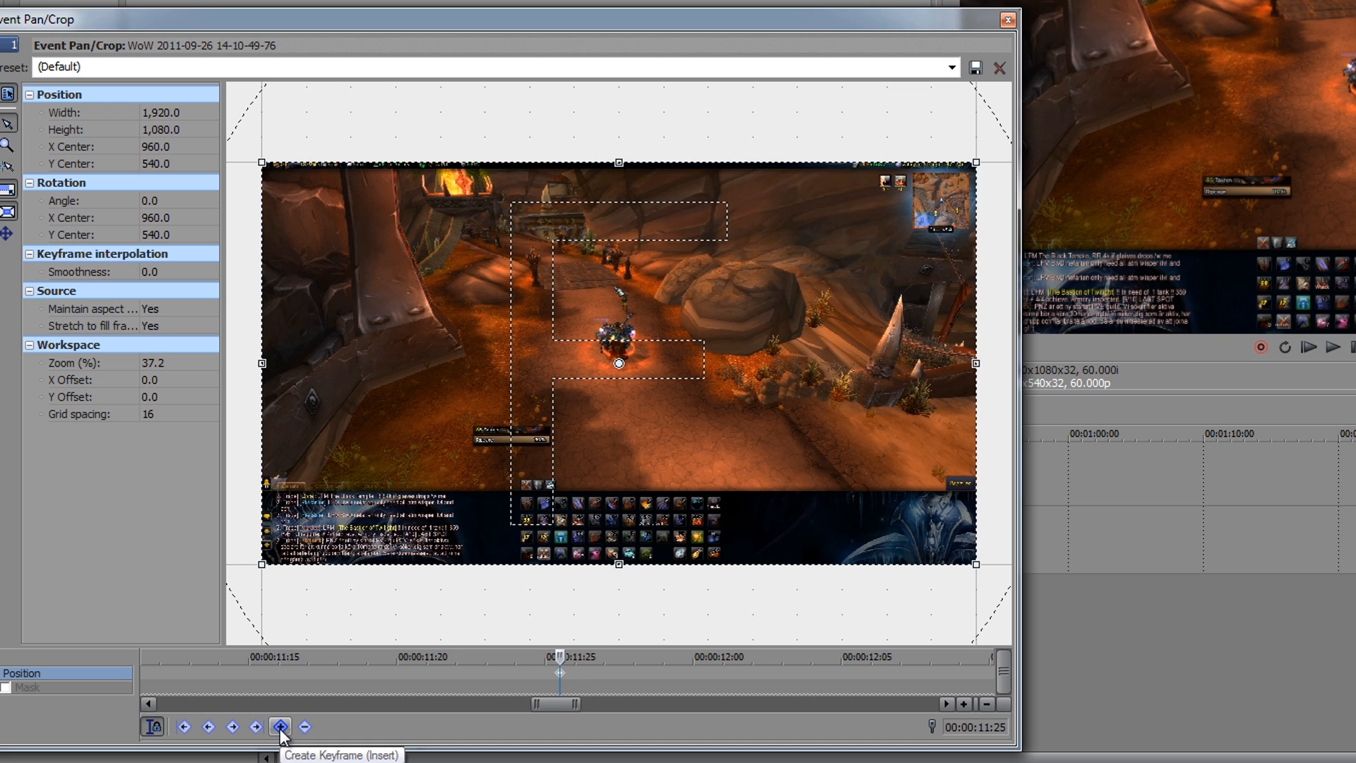
Step: Add a series of consecutive, evenly spaced position keyframes after the one at 00:00:11:25, up to 00:00:12:02
left_click(281, 734)
left_click(281, 733)
left_click(281, 733)
left_click(281, 734)
left_click(281, 733)
left_click(281, 734)
left_click(282, 733)
left_click(281, 733)
left_click(281, 733)
left_click(281, 733)
left_click(281, 733)
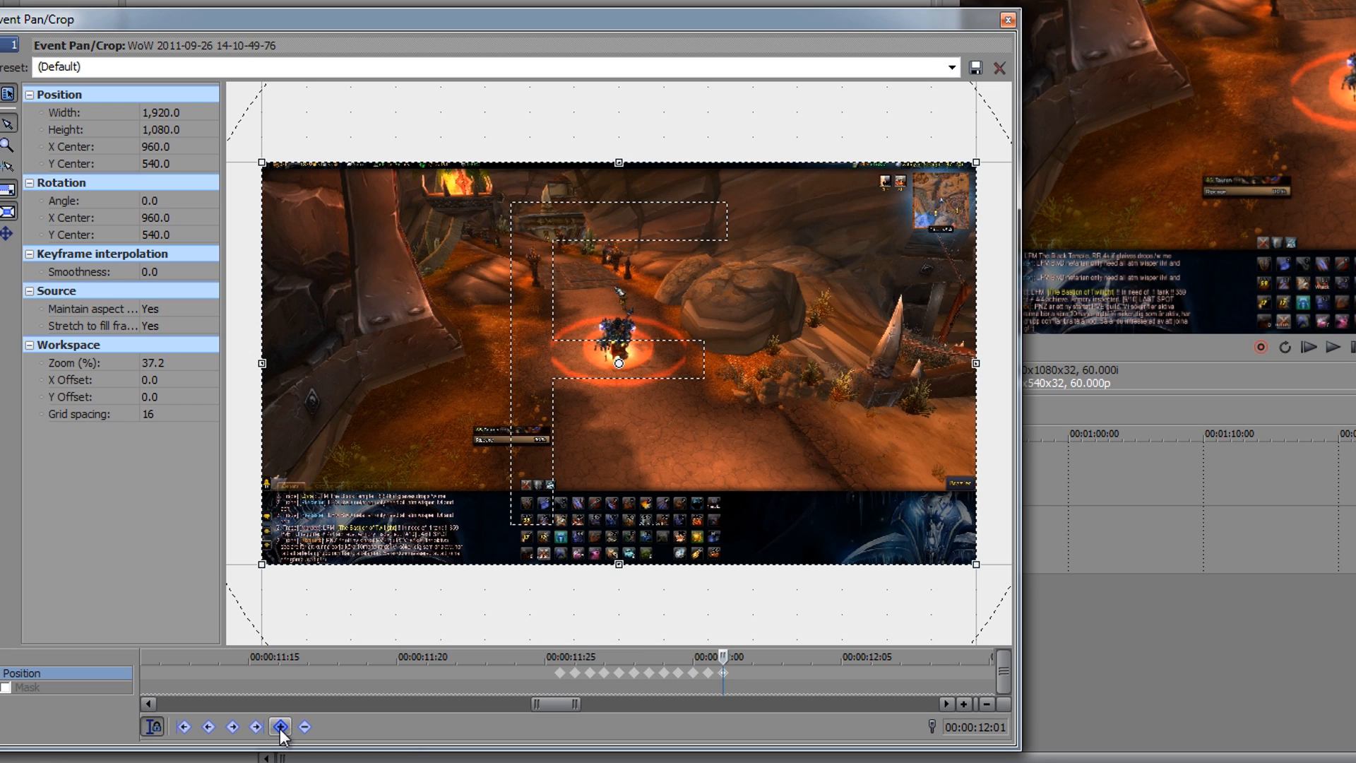
left_click(281, 734)
left_click(281, 733)
left_click(281, 734)
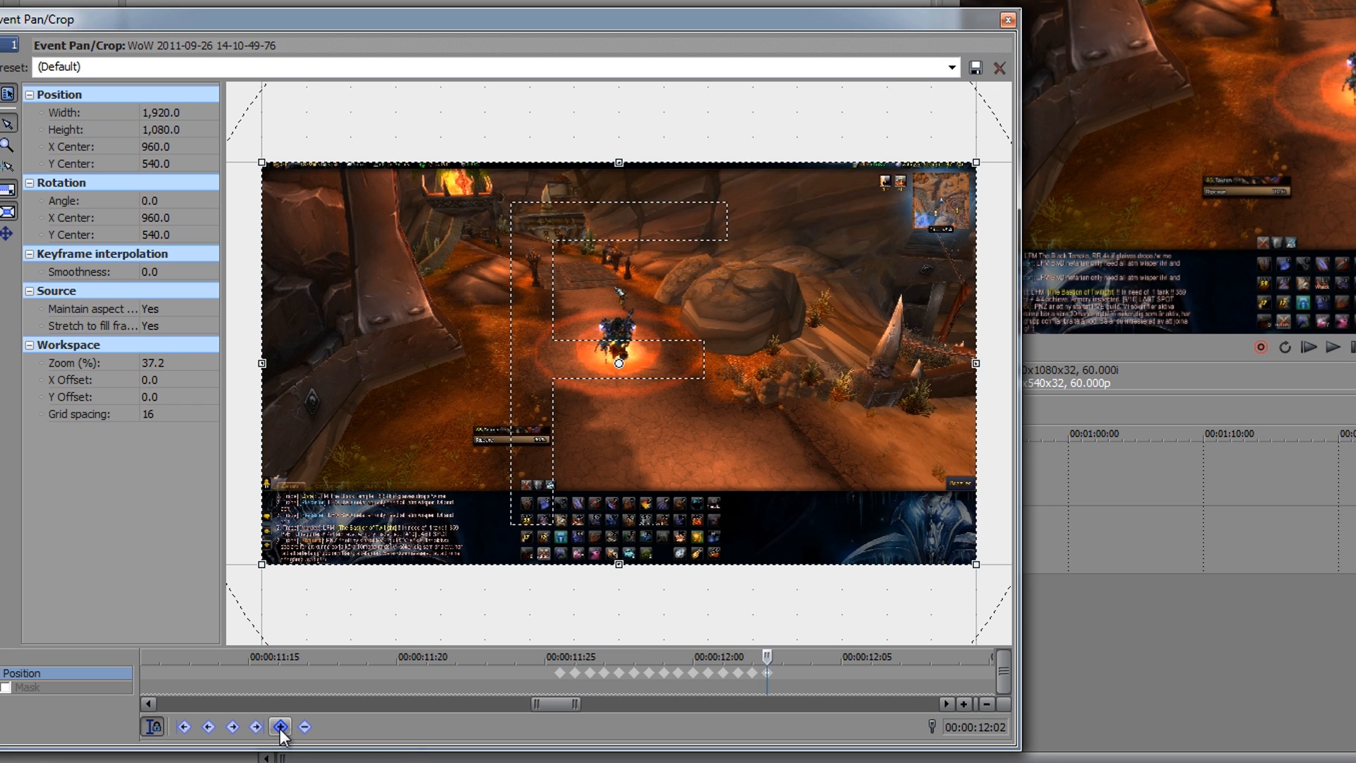
Step: Shift the crop frame's centre to X 949.2, Y 529.2 on the 00:00:11:25 keyframe and X 973.5, Y 550.8 on the second keyframe
left_click(560, 677)
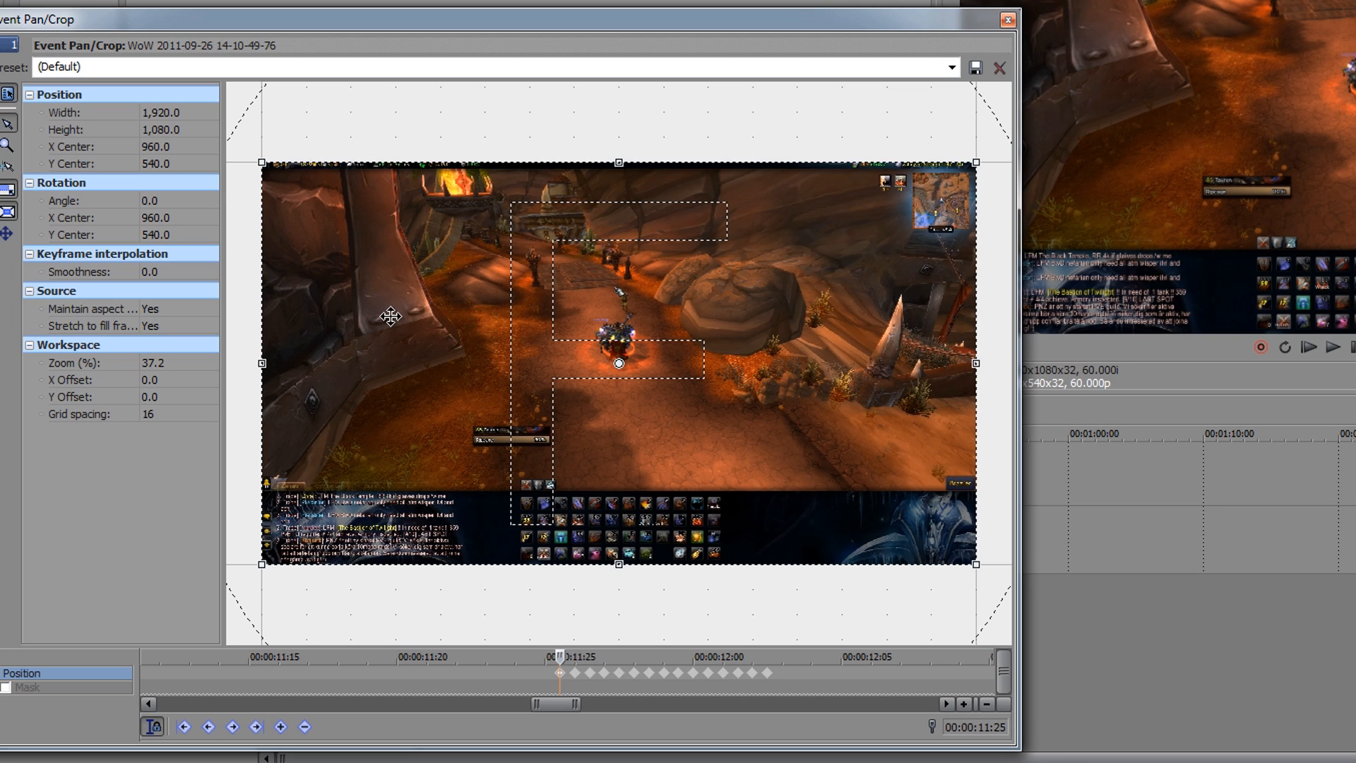
left_click_drag(386, 319, 384, 317)
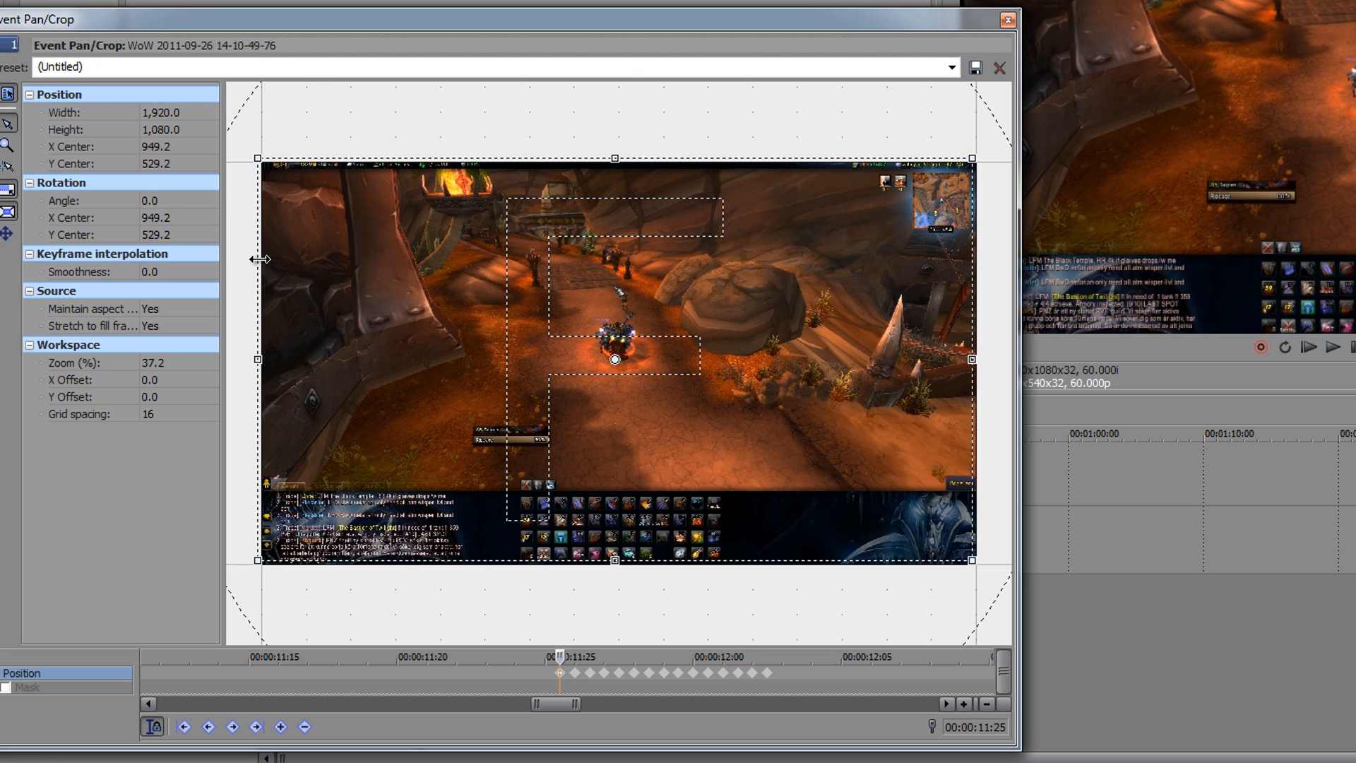
left_click(576, 674)
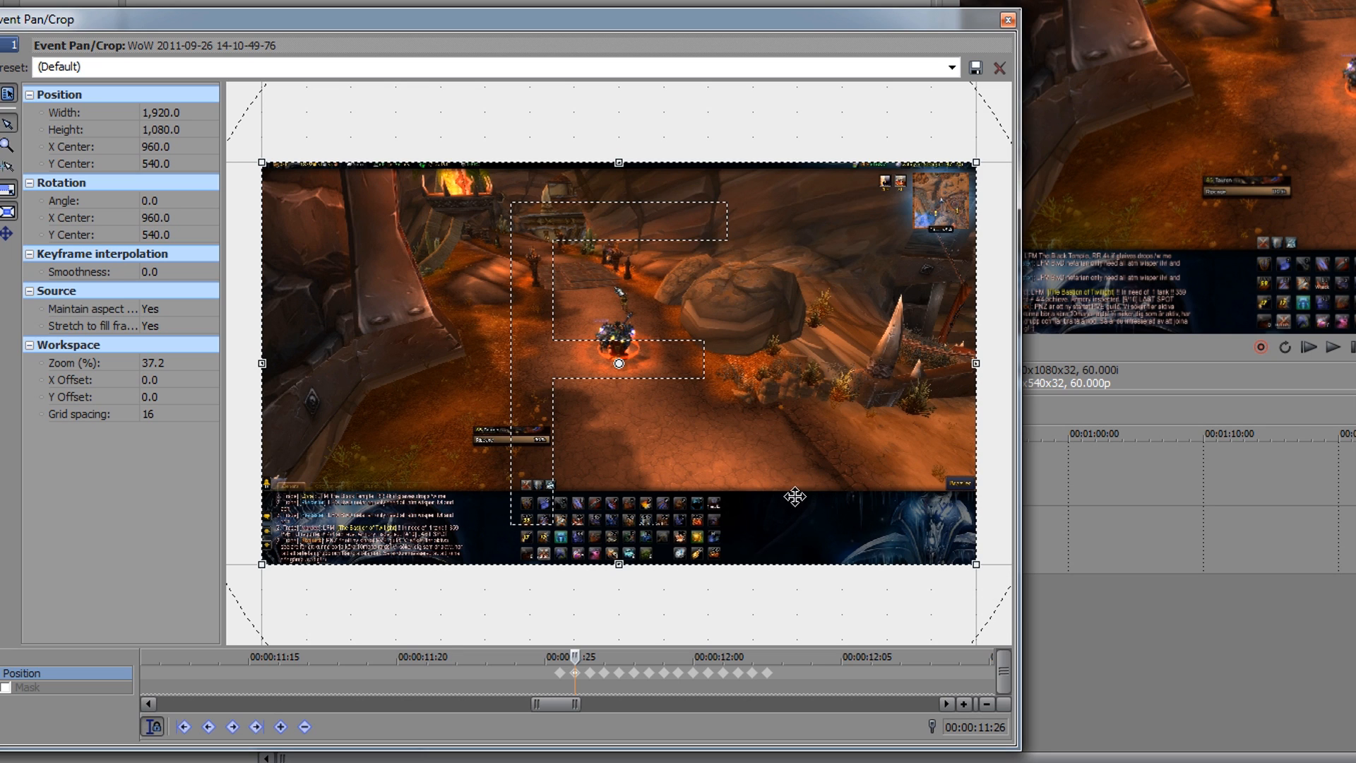
key("Down")
key("Down")
key("Down")
key("Down")
key("Right")
key("Right")
key("Right")
key("Right")
key("Right")
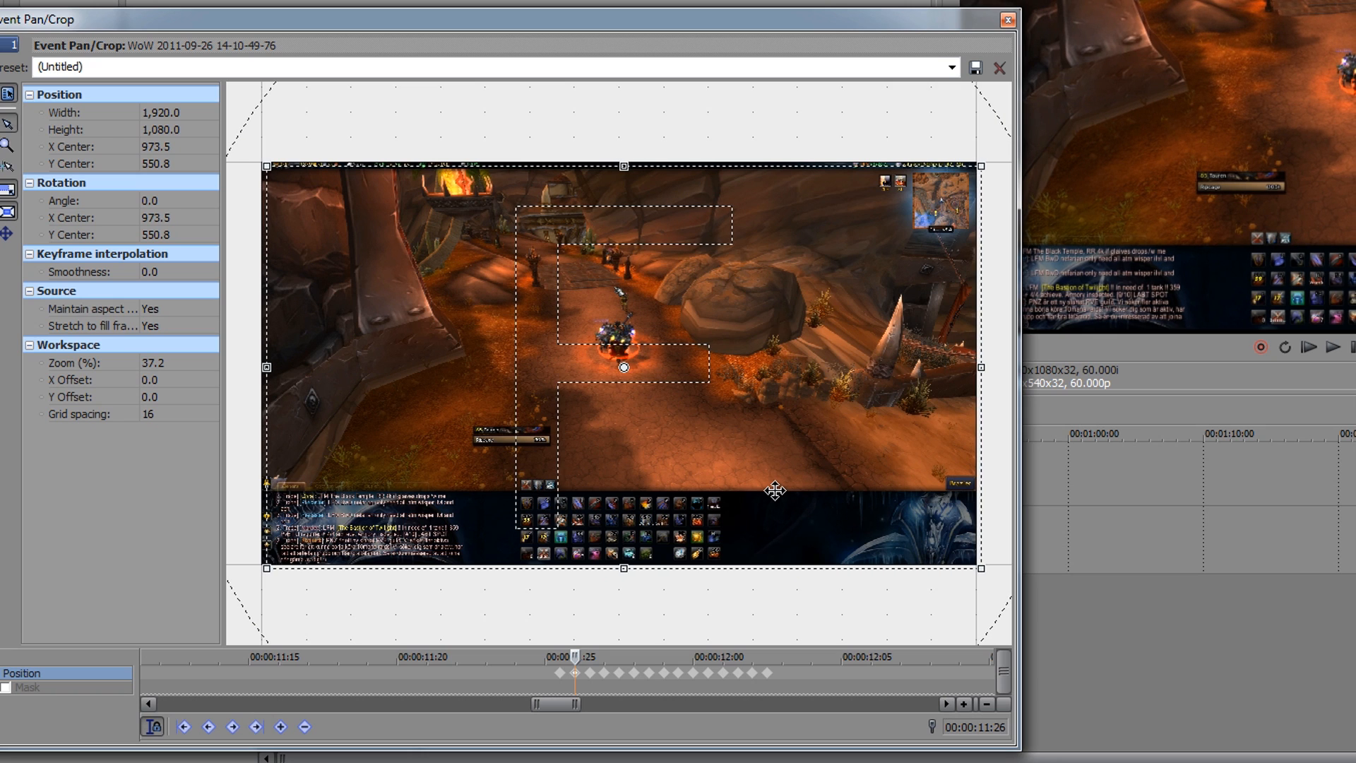
Step: Shift the crop frame's centre on the third, fourth and fifth keyframes to 960.0/534.6, 949.2/550.8 and 970.8/529.2 respectively
left_click(590, 658)
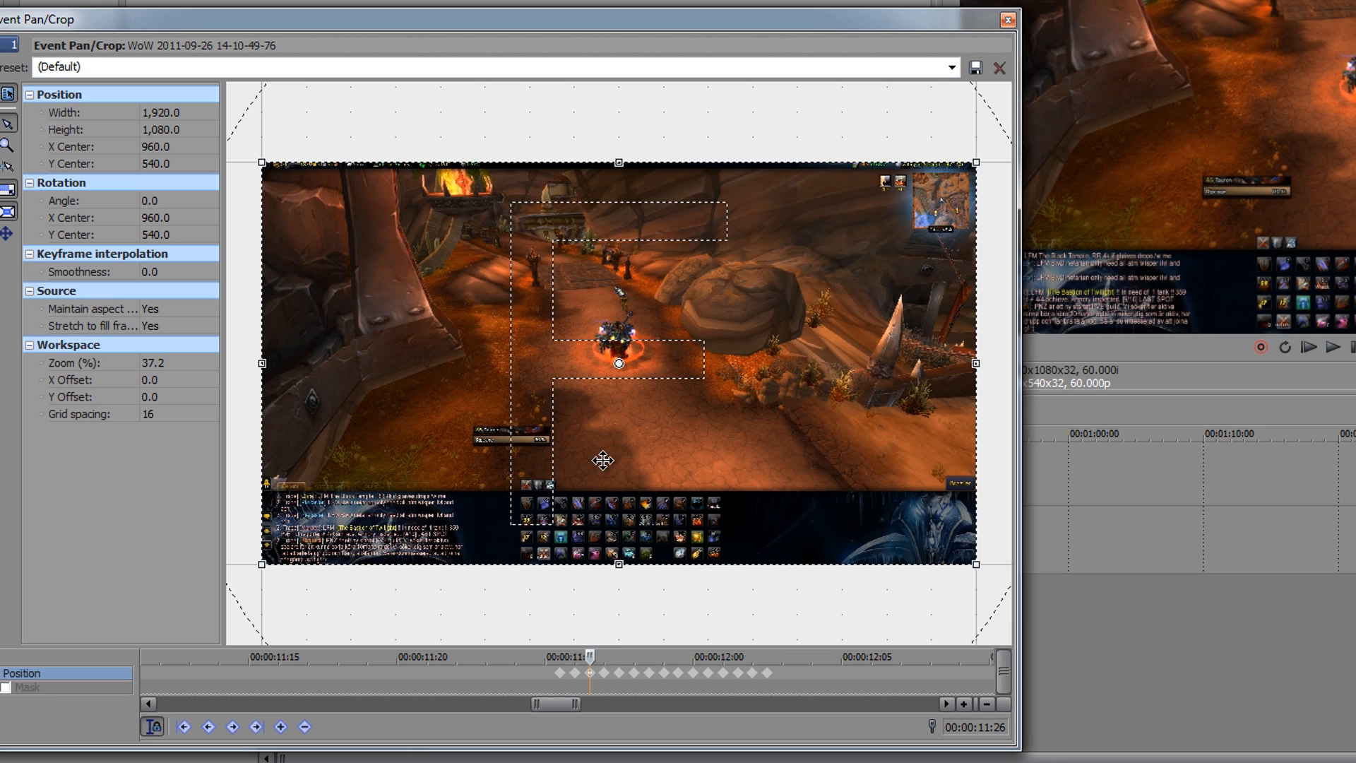
left_click_drag(603, 461, 603, 457)
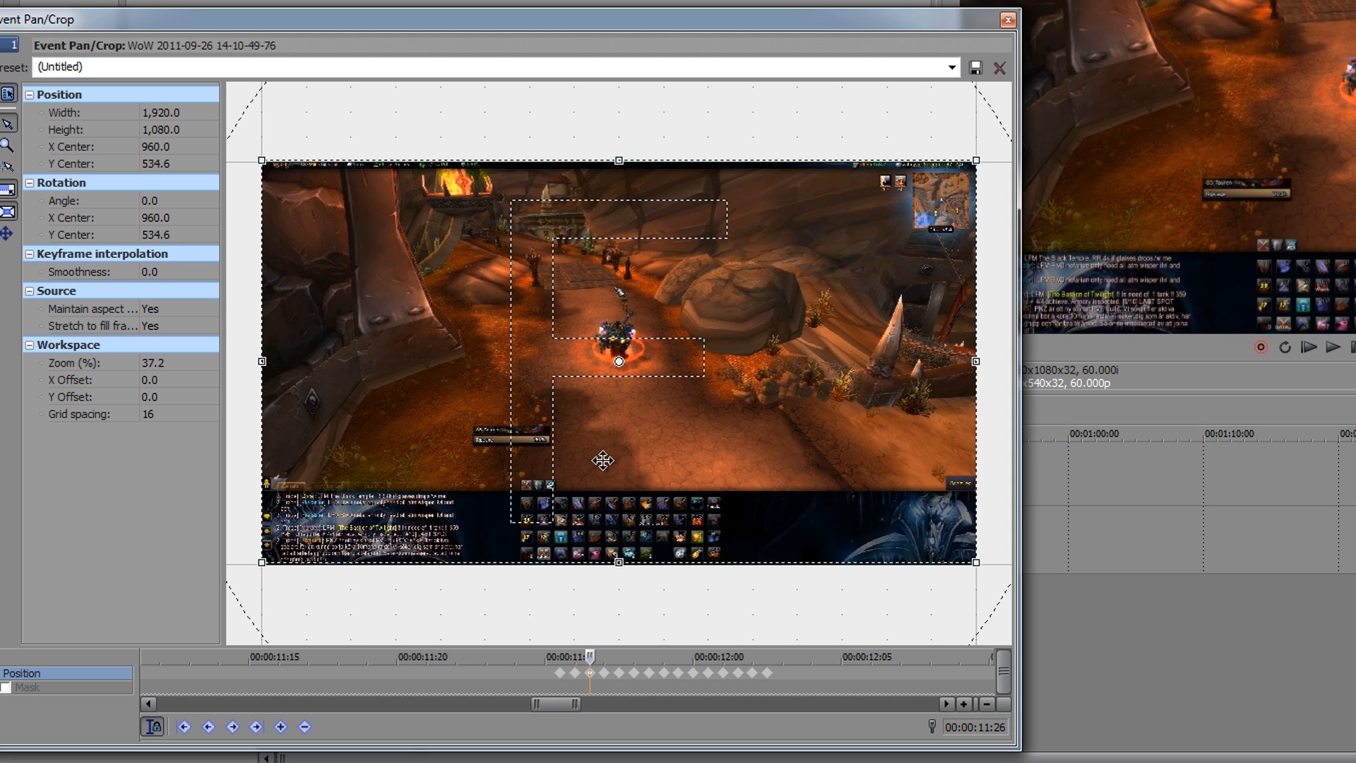
left_click(604, 673)
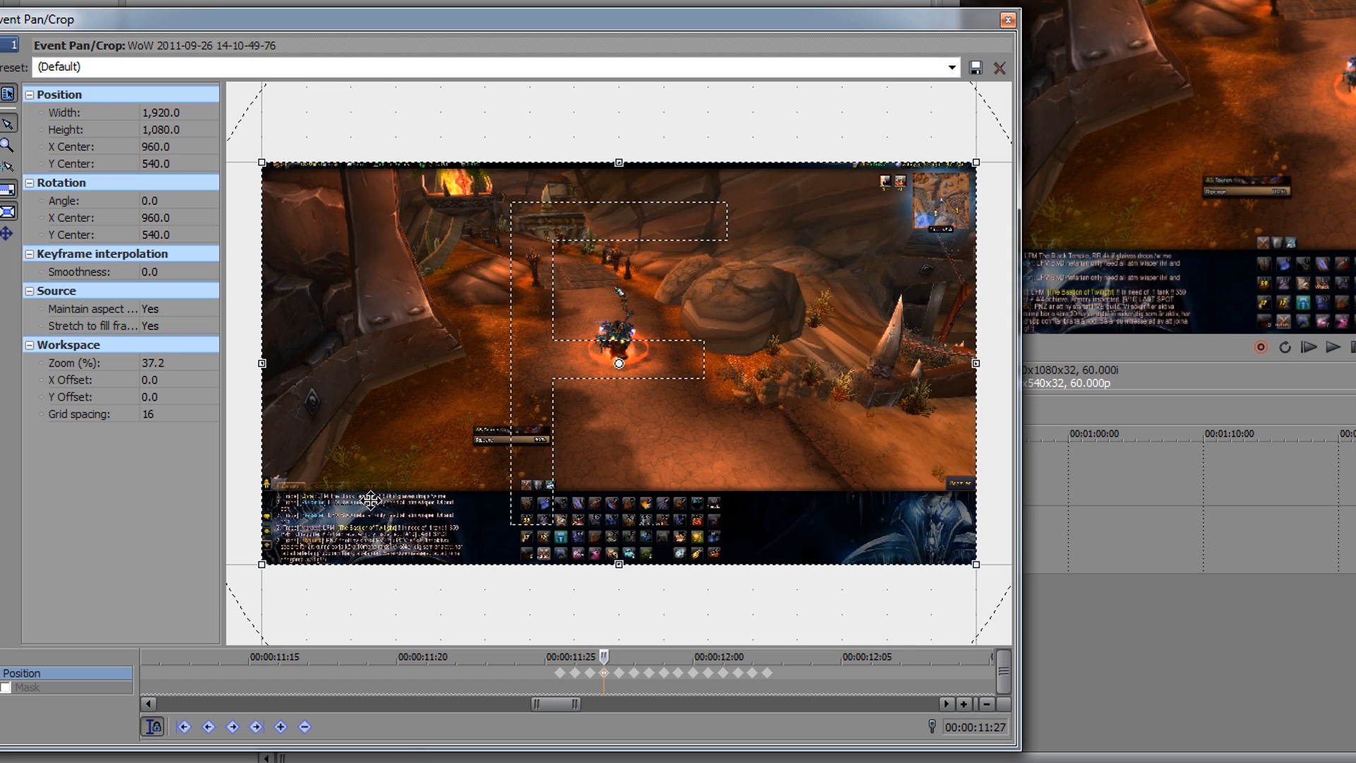
left_click_drag(370, 500, 369, 500)
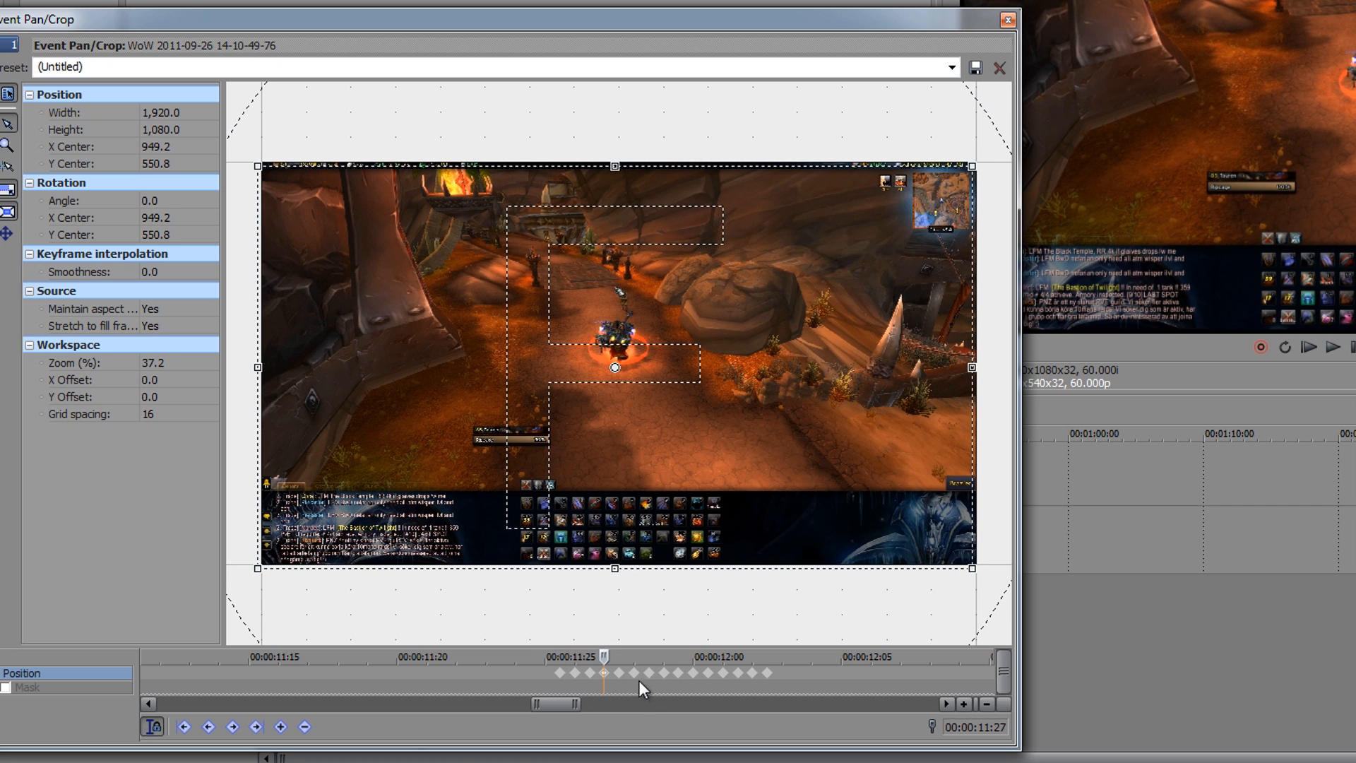
left_click(619, 674)
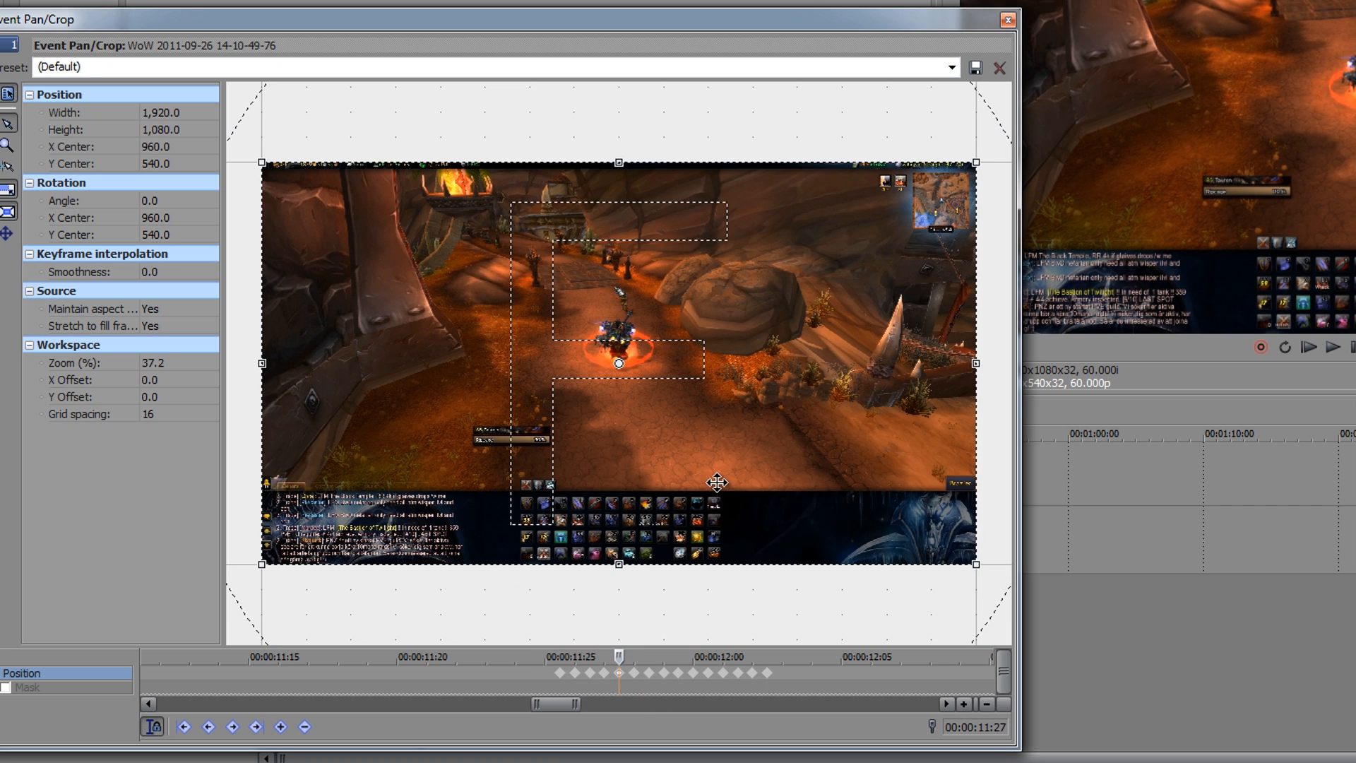
left_click_drag(717, 482, 722, 480)
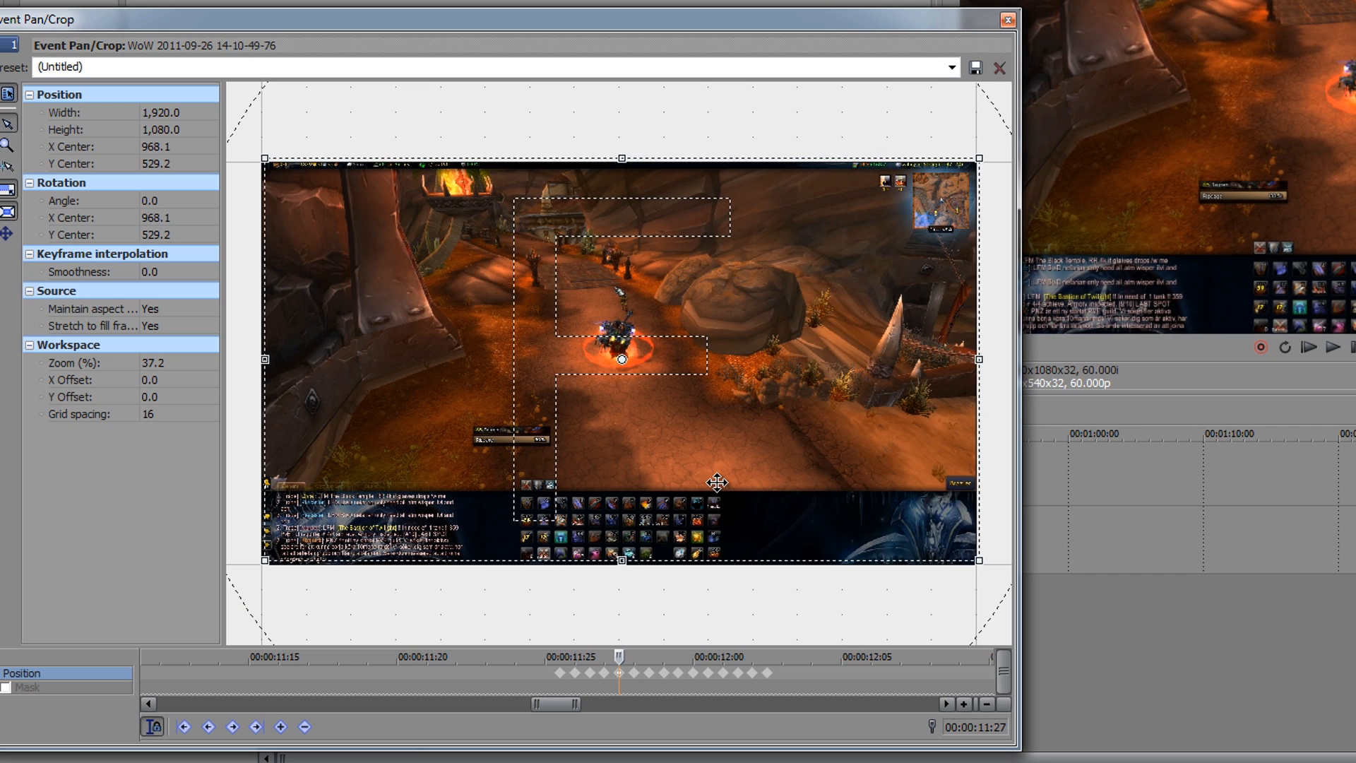
Step: Shift the crop frame's centre on the sixth, seventh and eighth keyframes to 960.0/550.8, 949.2/540.0 and 970.8/540.0 respectively
left_click(635, 676)
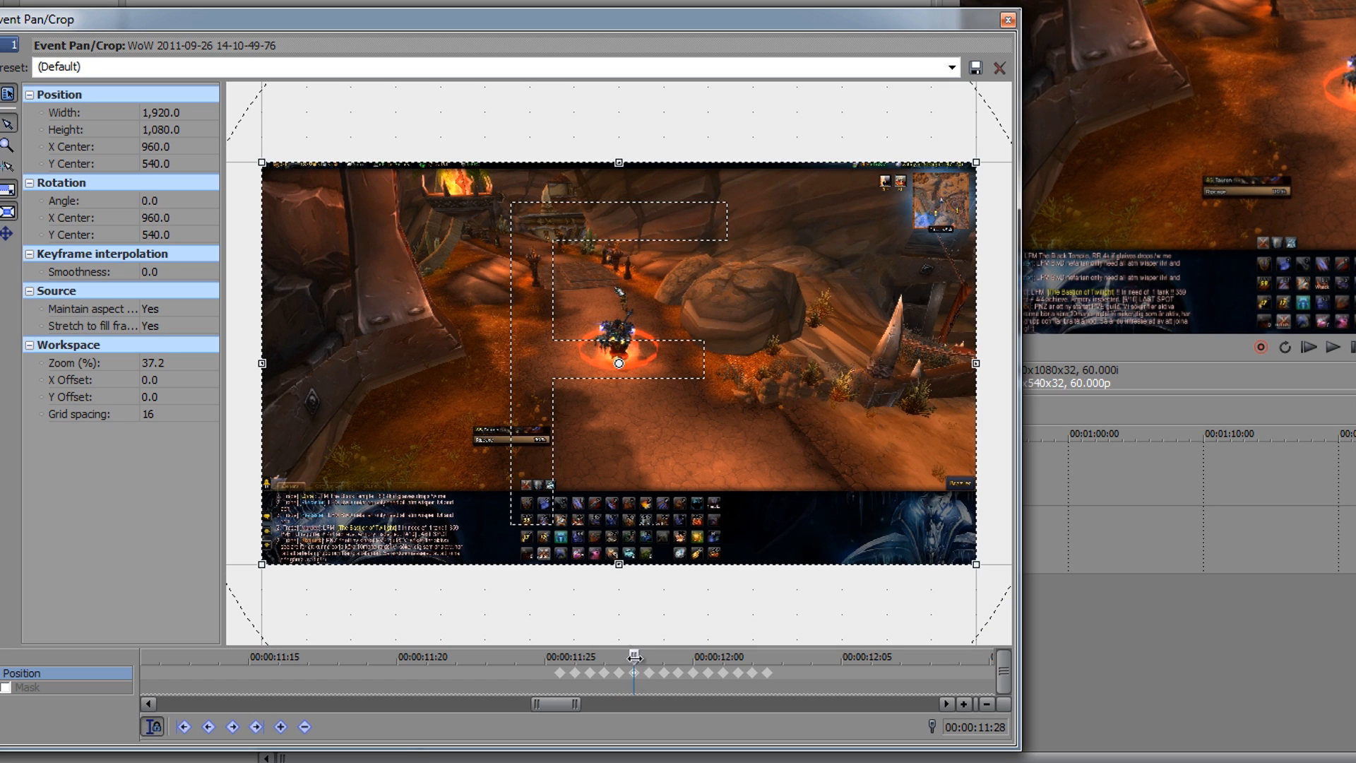
left_click_drag(634, 486, 634, 489)
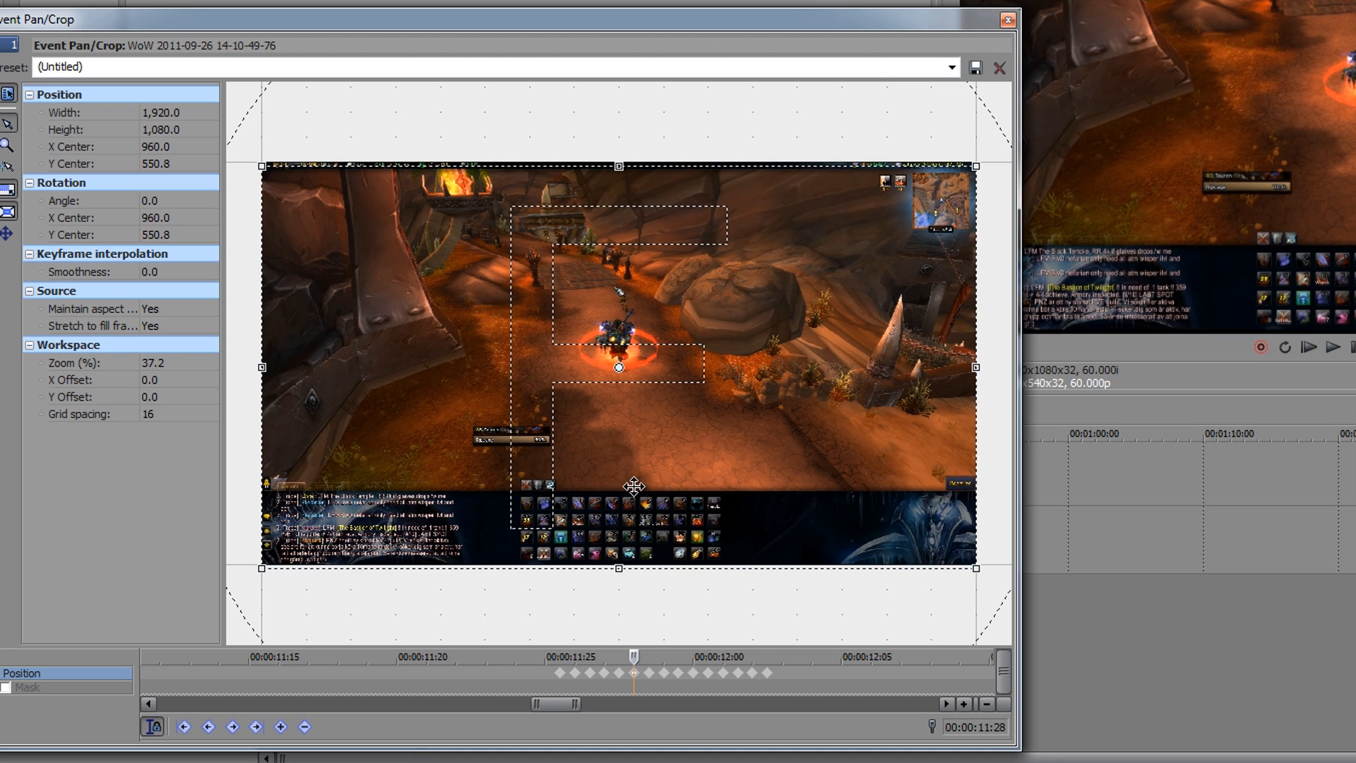
left_click(649, 674)
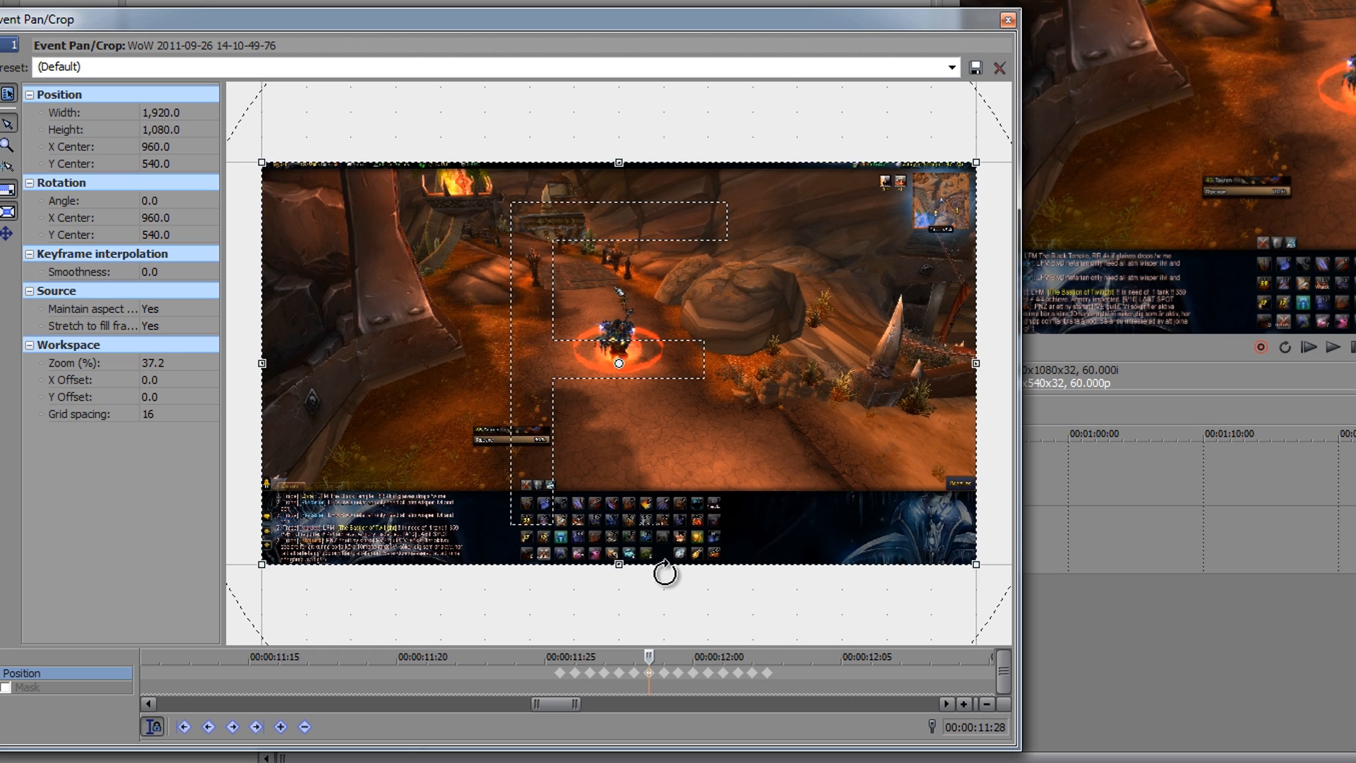
left_click_drag(660, 470, 655, 471)
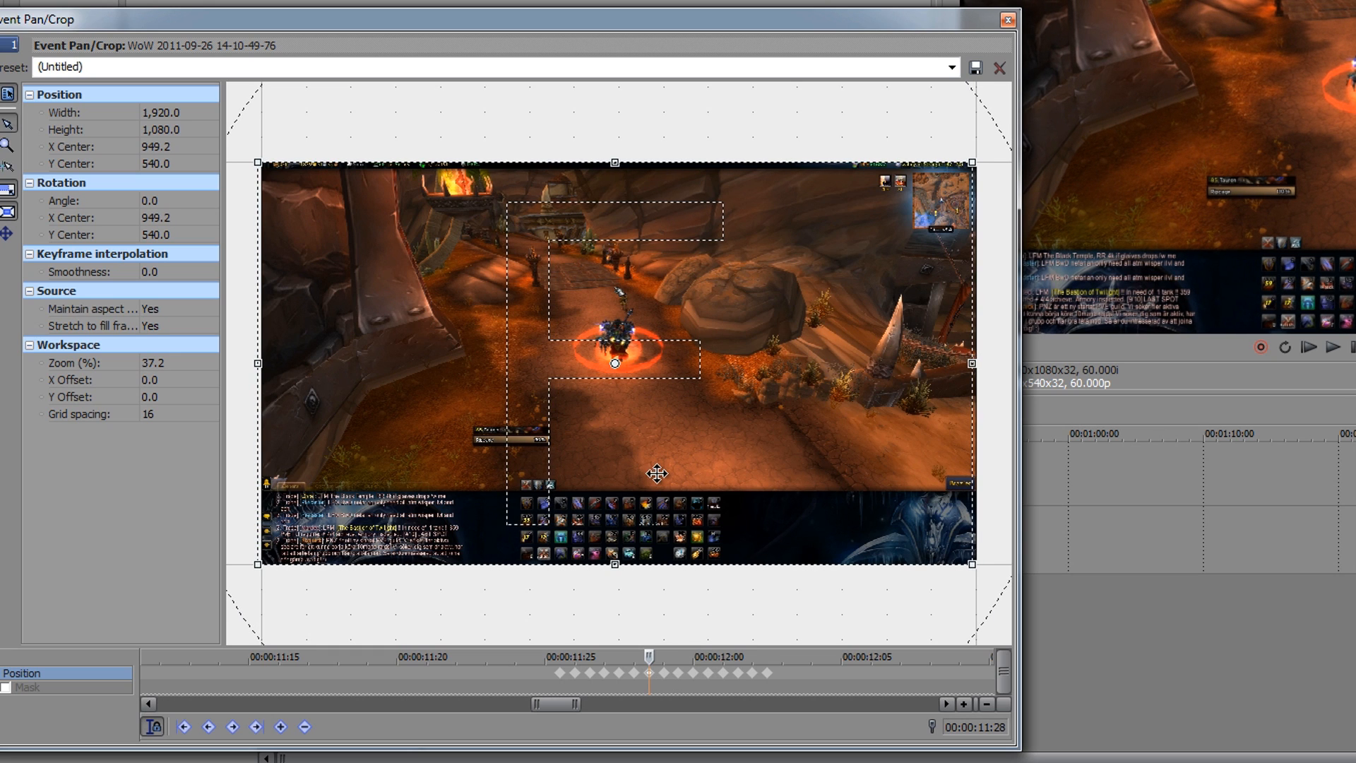
left_click(664, 674)
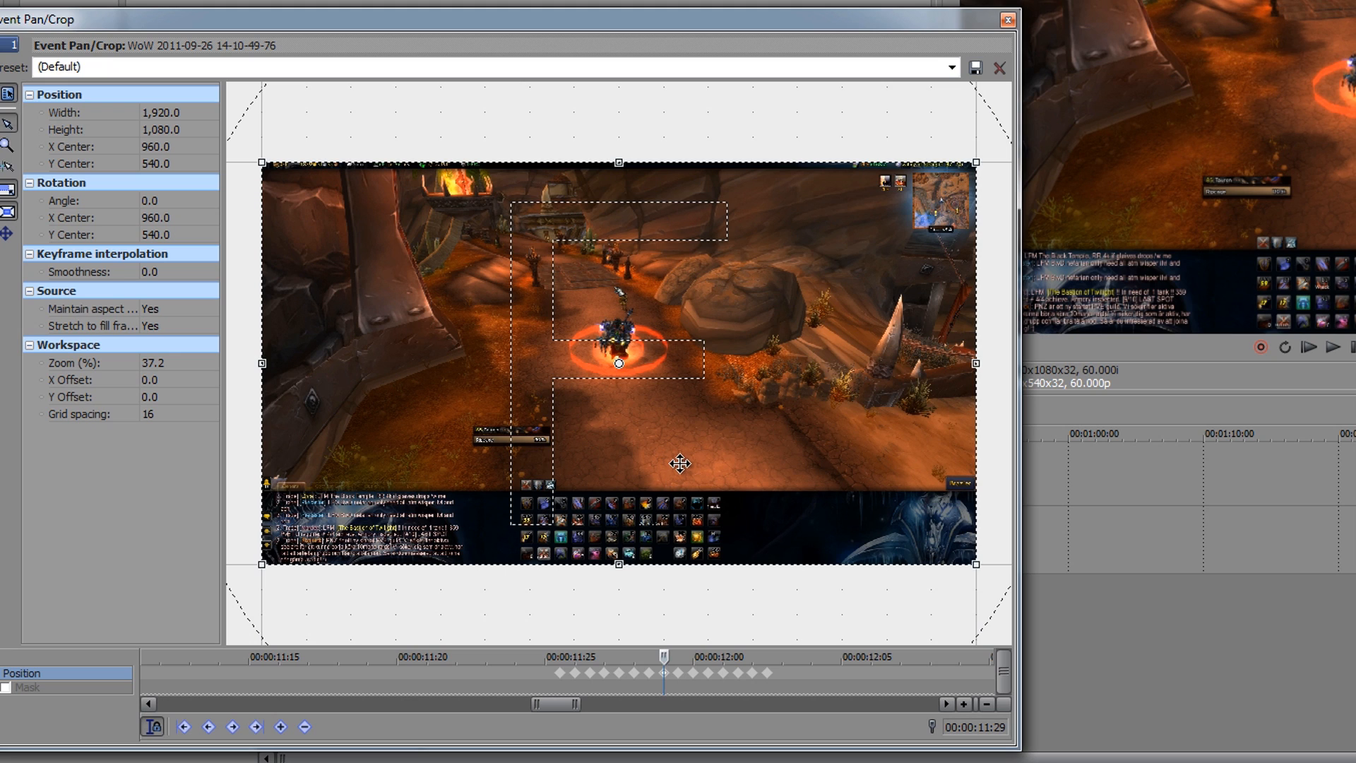
left_click_drag(678, 463, 681, 463)
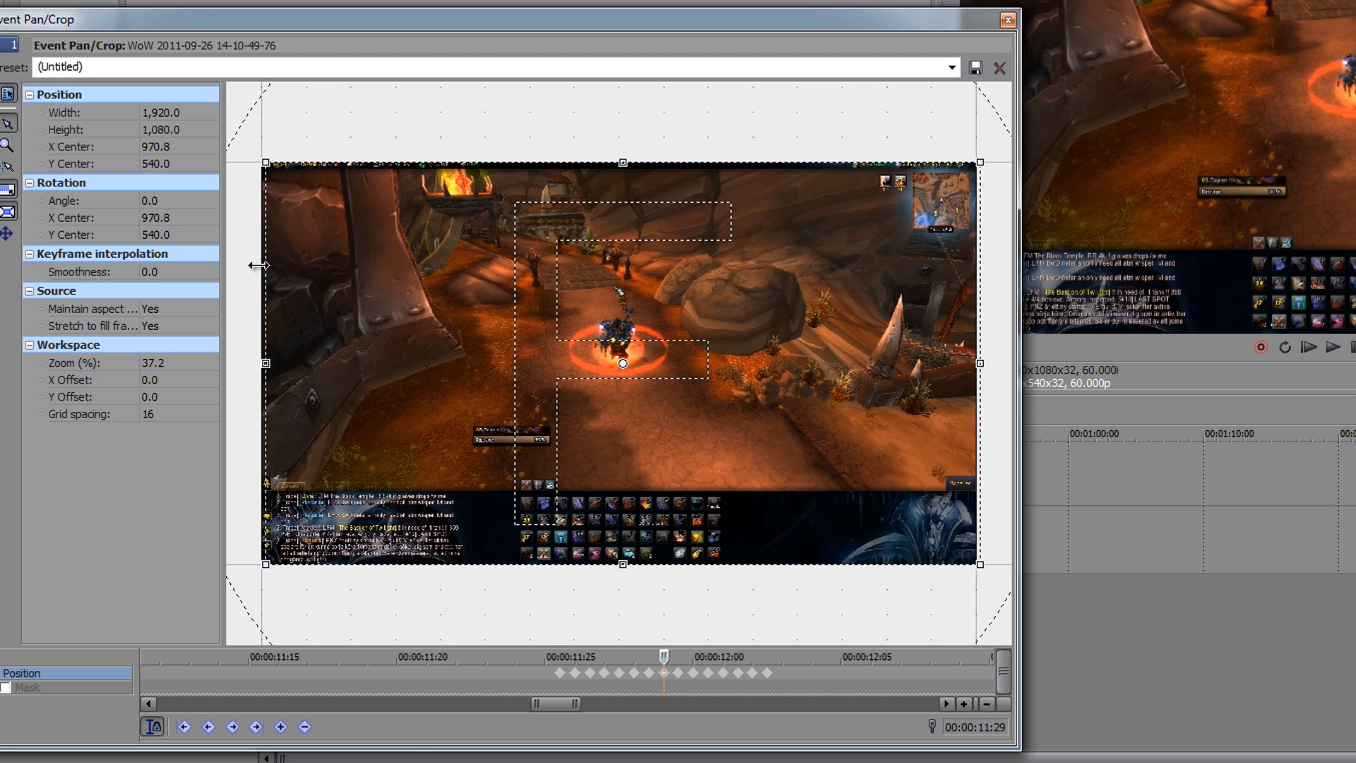
Step: Shift the crop frame's centre slightly to X 954.6, Y 534.6 on the ninth keyframe and X 965.4, Y 545.4 on the tenth
left_click(678, 674)
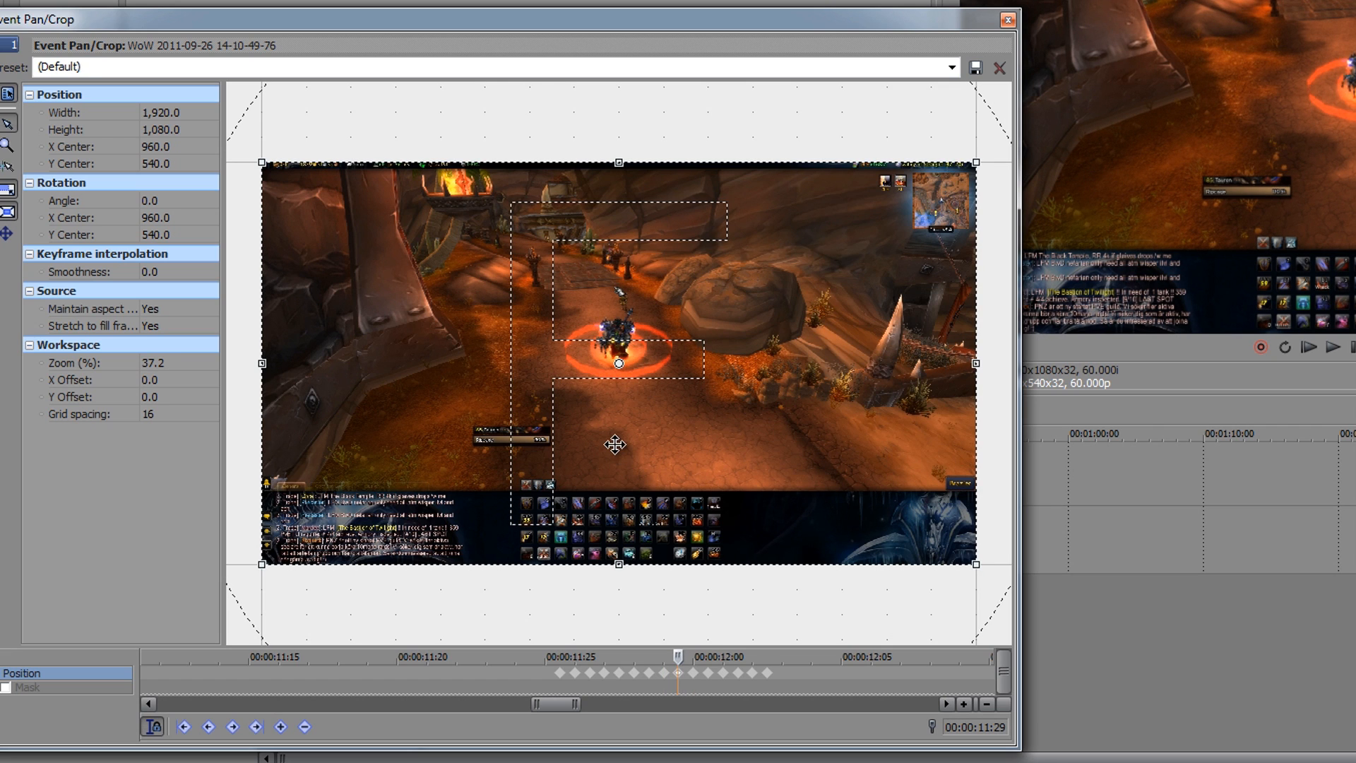
key("Up")
key("Up")
key("Left")
key("Left")
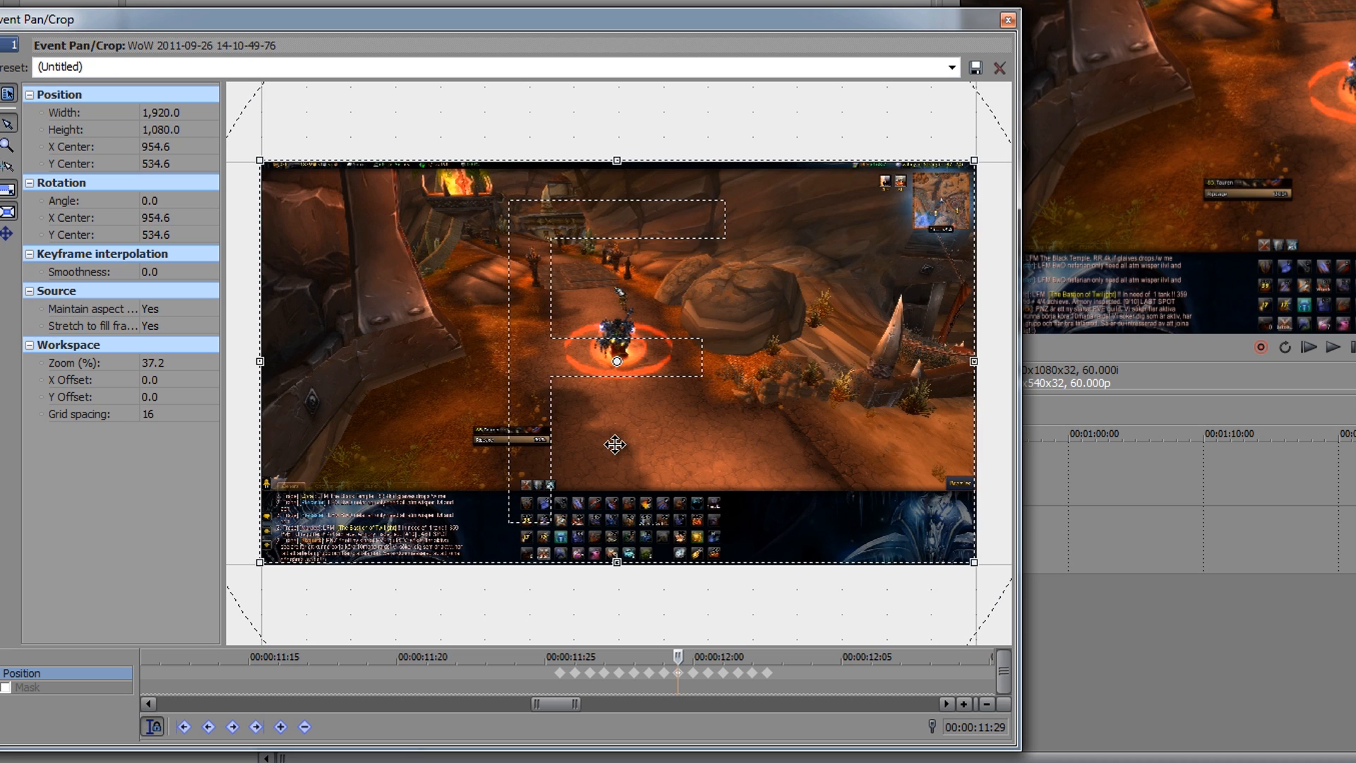
left_click(694, 674)
key("Down")
key("Down")
key("Right")
key("Right")
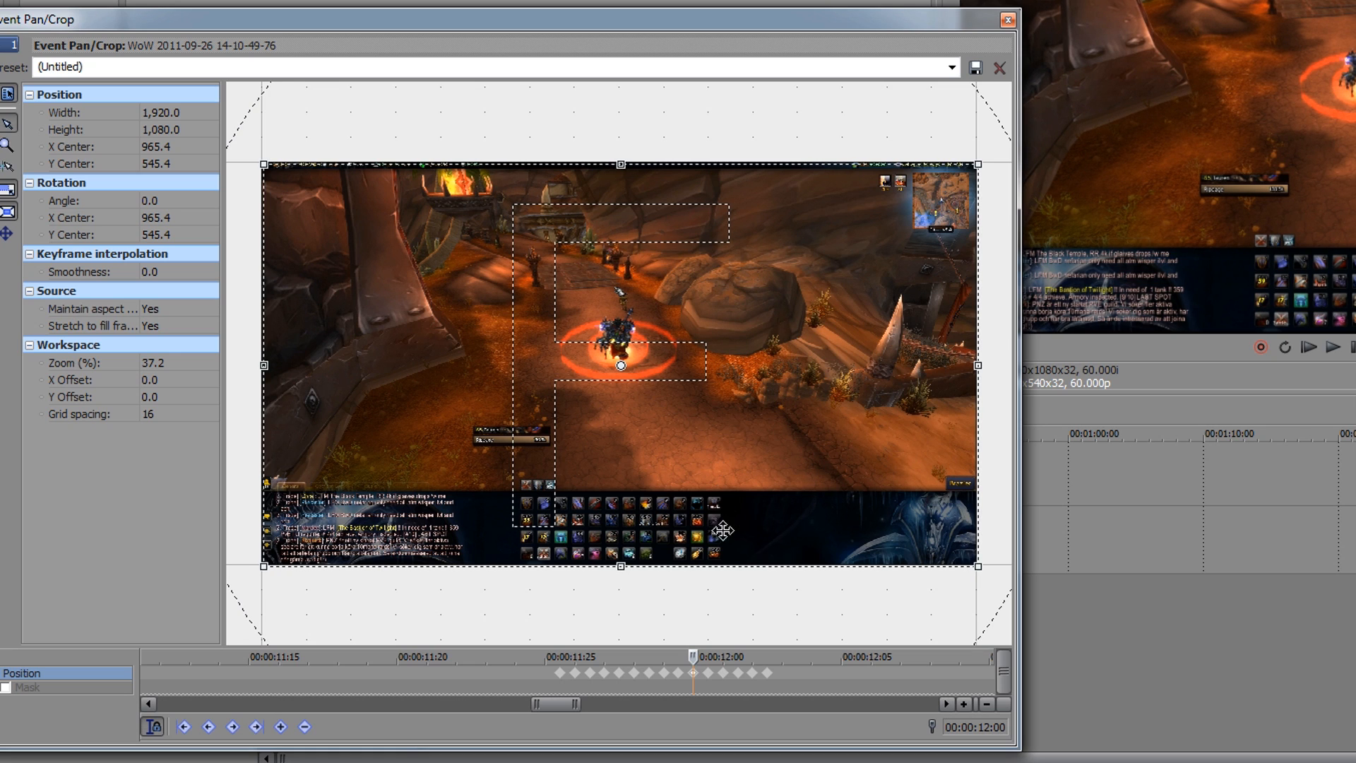
Step: Shift the crop frame's centre to X 960.0, Y 534.6 on the eleventh keyframe and X 954.6, Y 545.4 on the twelfth
left_click(708, 673)
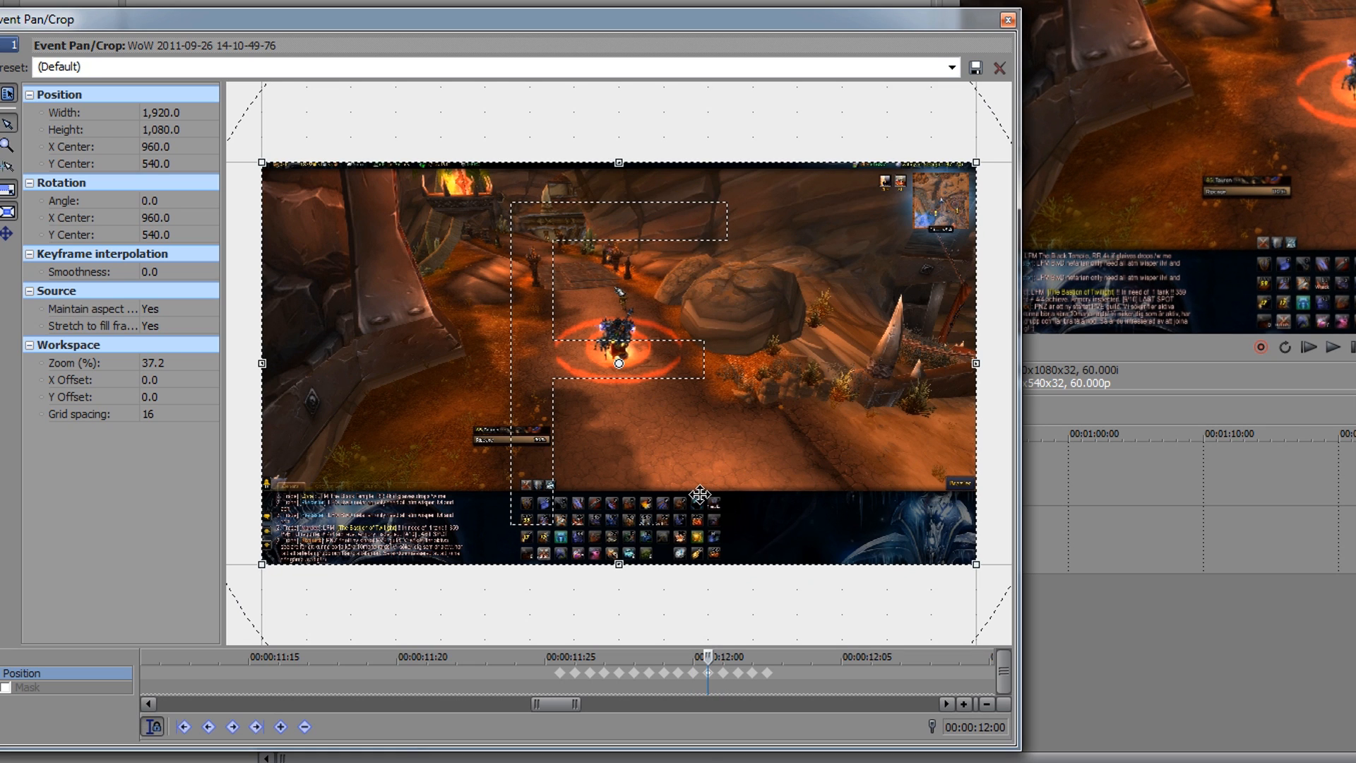
key("Up")
key("Up")
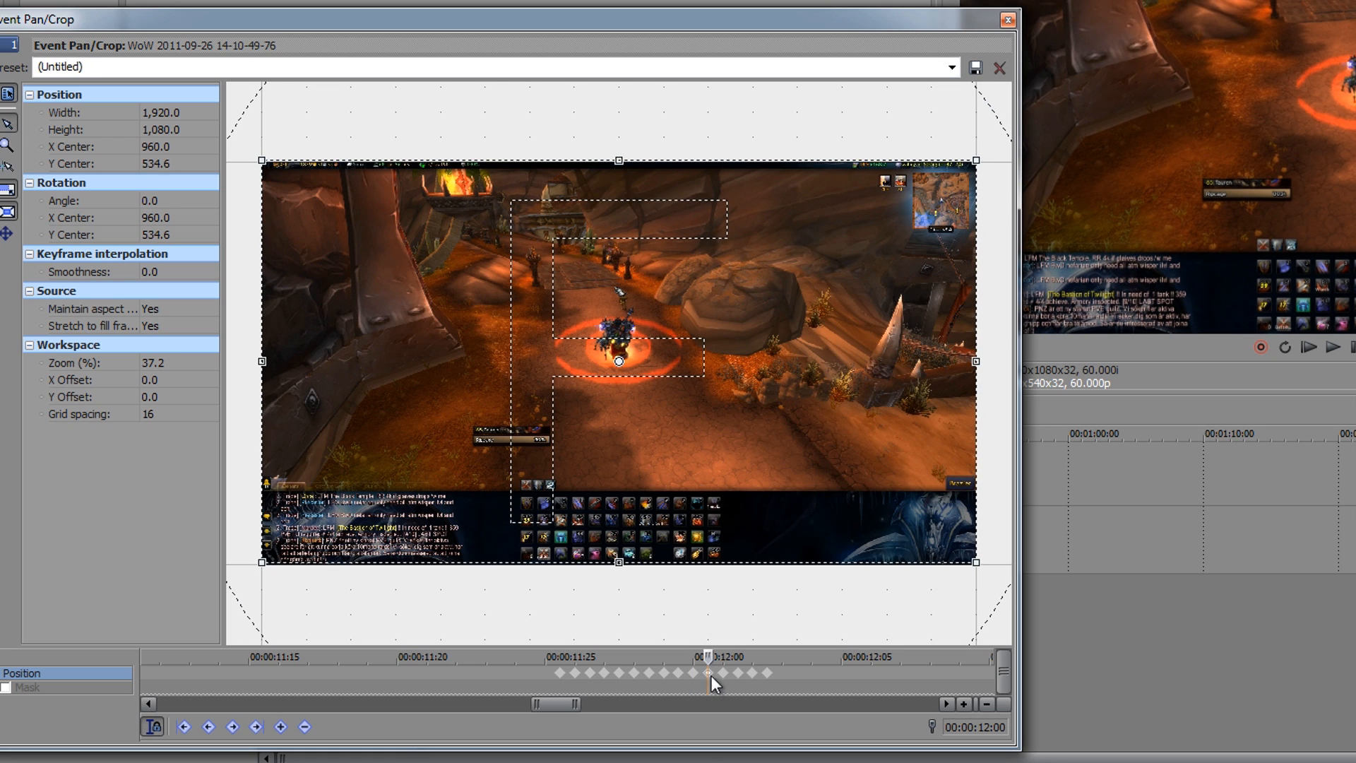
left_click(723, 673)
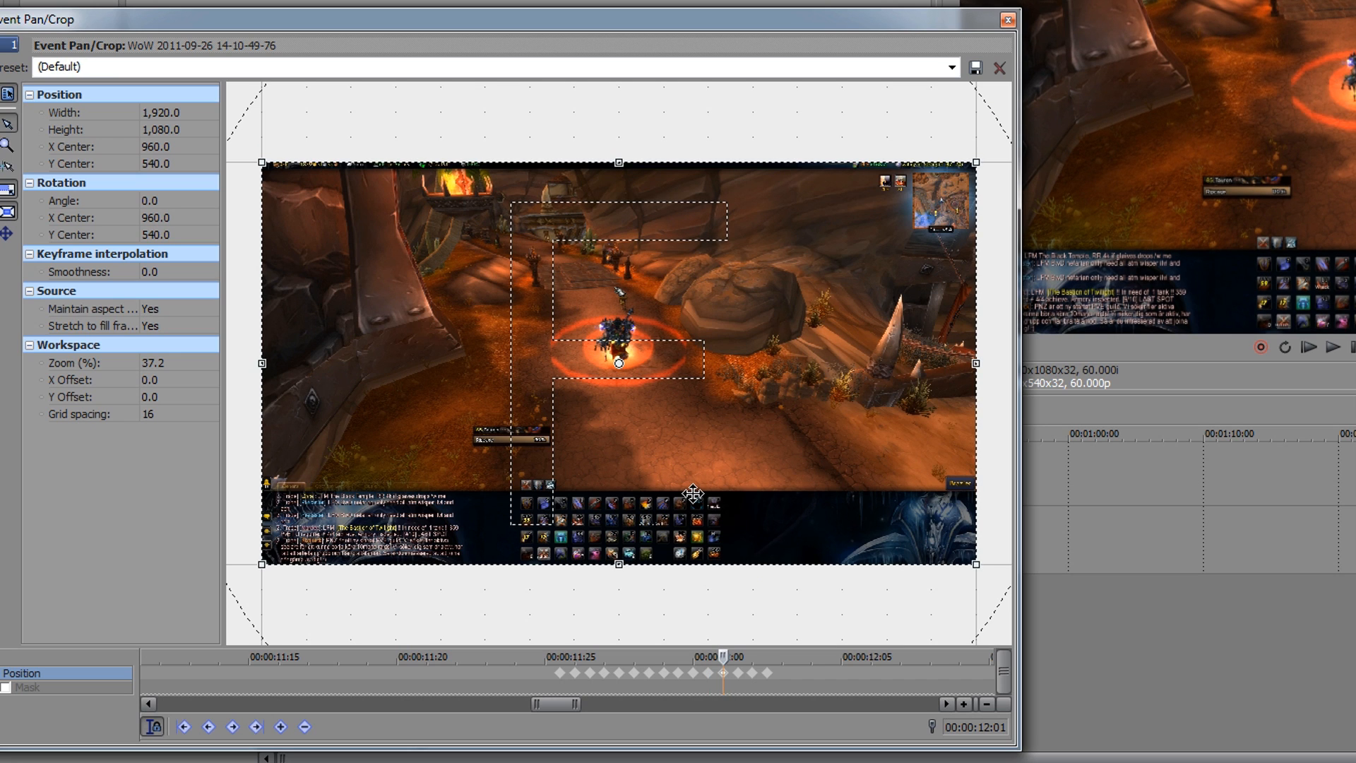
key("Down")
key("Down")
key("Left")
key("Left")
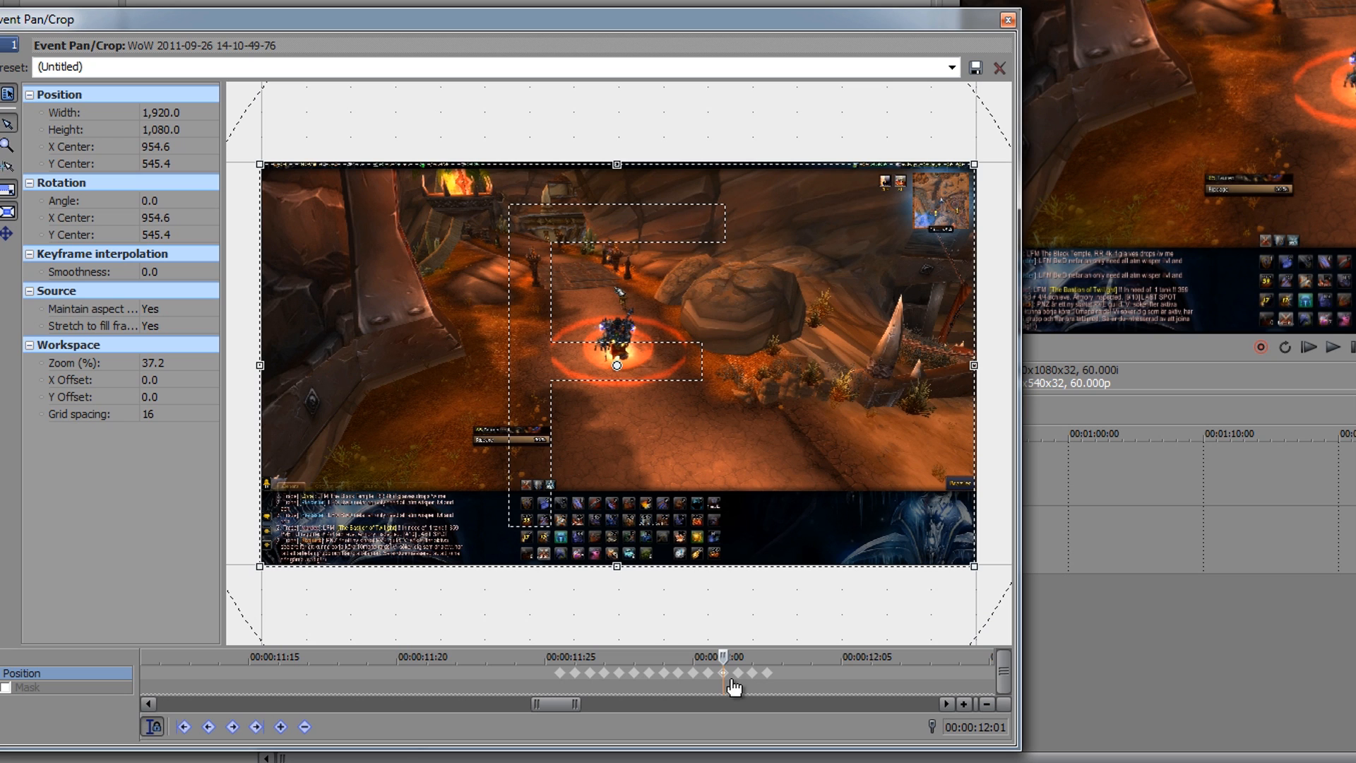
Step: Shift the crop frame's centre on the thirteenth keyframe to X 968.1, Y 534.6
left_click(739, 674)
key("Up")
key("Up")
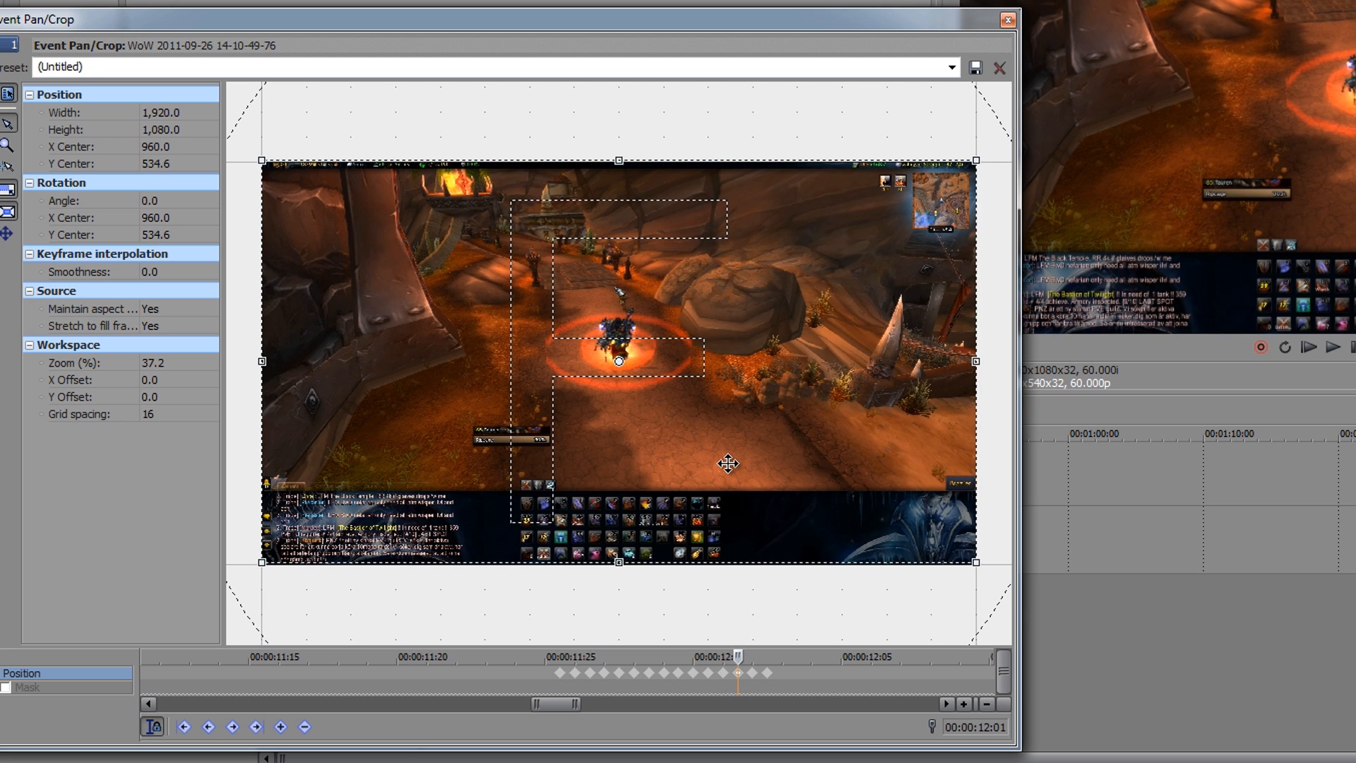
key("Right")
key("Right")
key("Right")
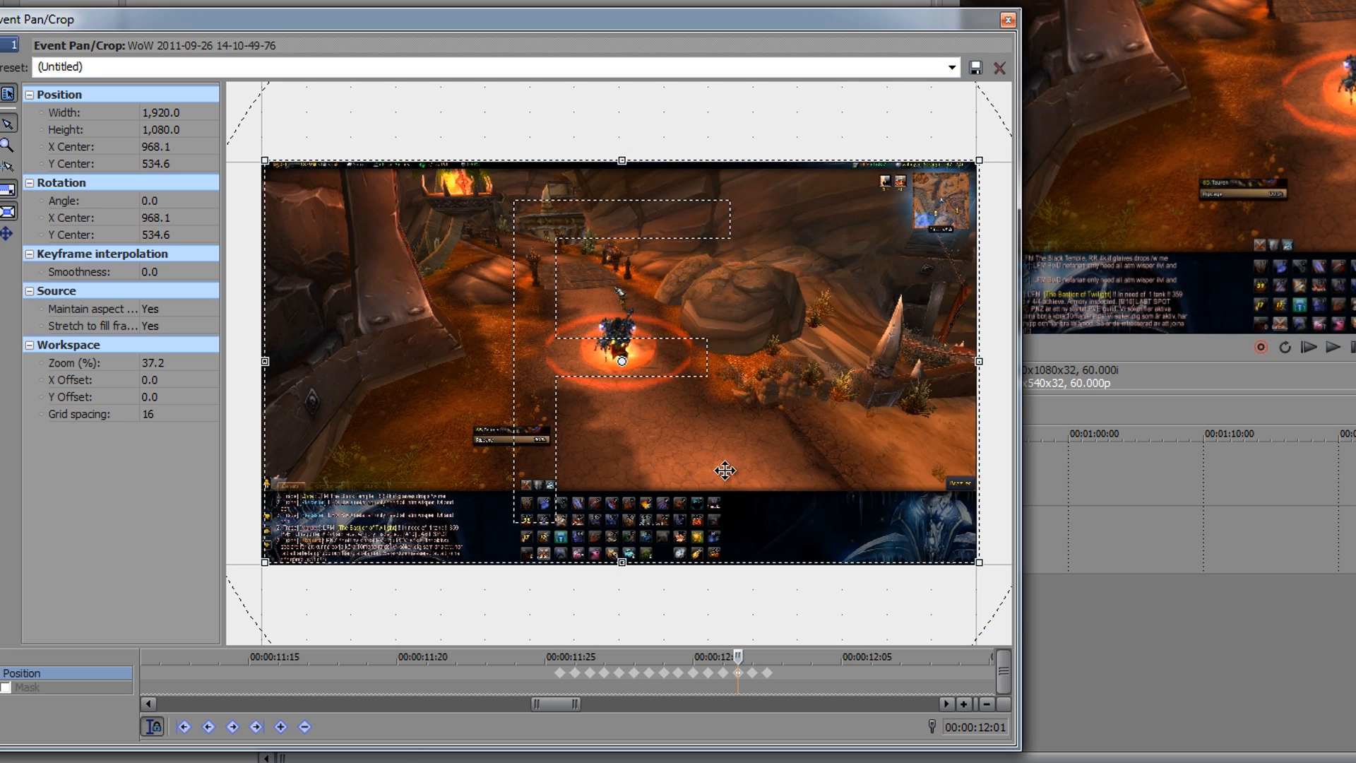
Step: Delete the fifteenth, last position keyframe, leaving the fourteenth at the default centred position as the end of the shake
left_click(754, 681)
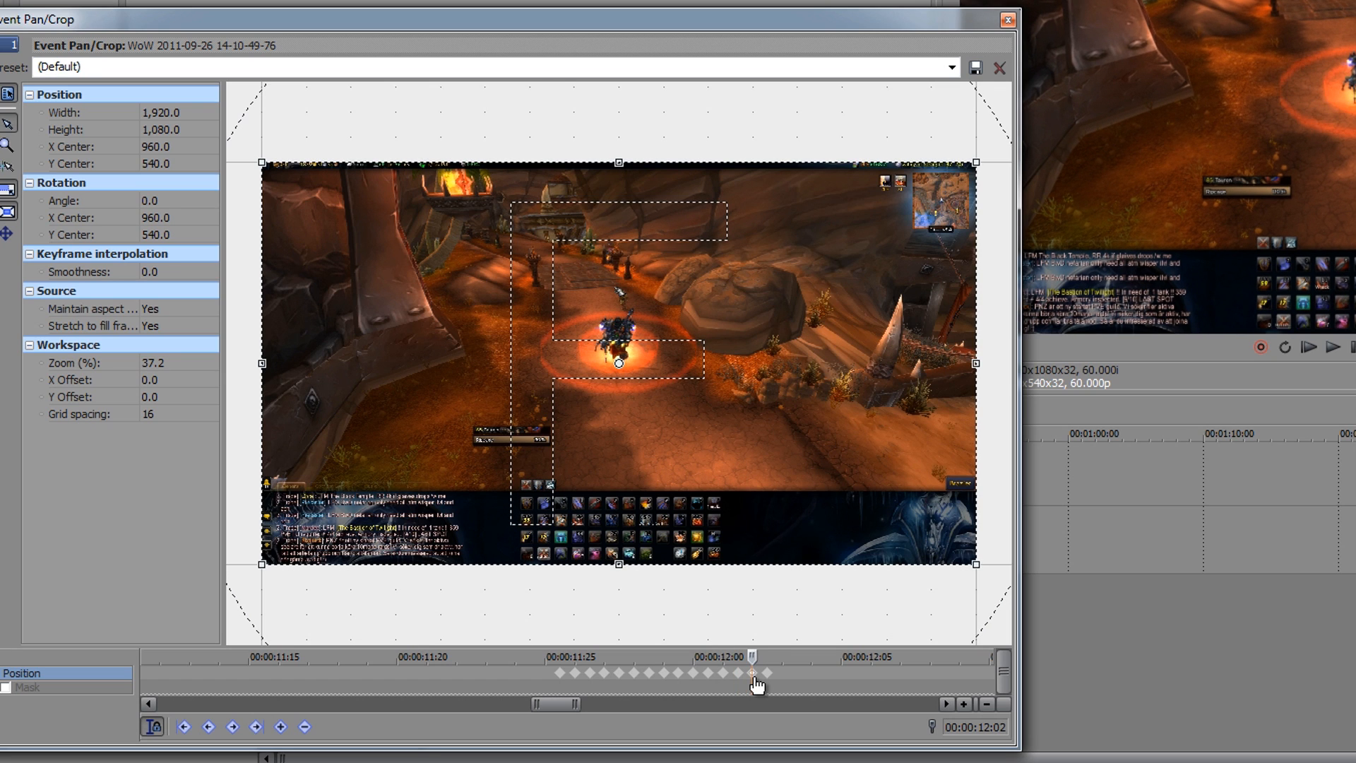
left_click(753, 675)
left_click(768, 675)
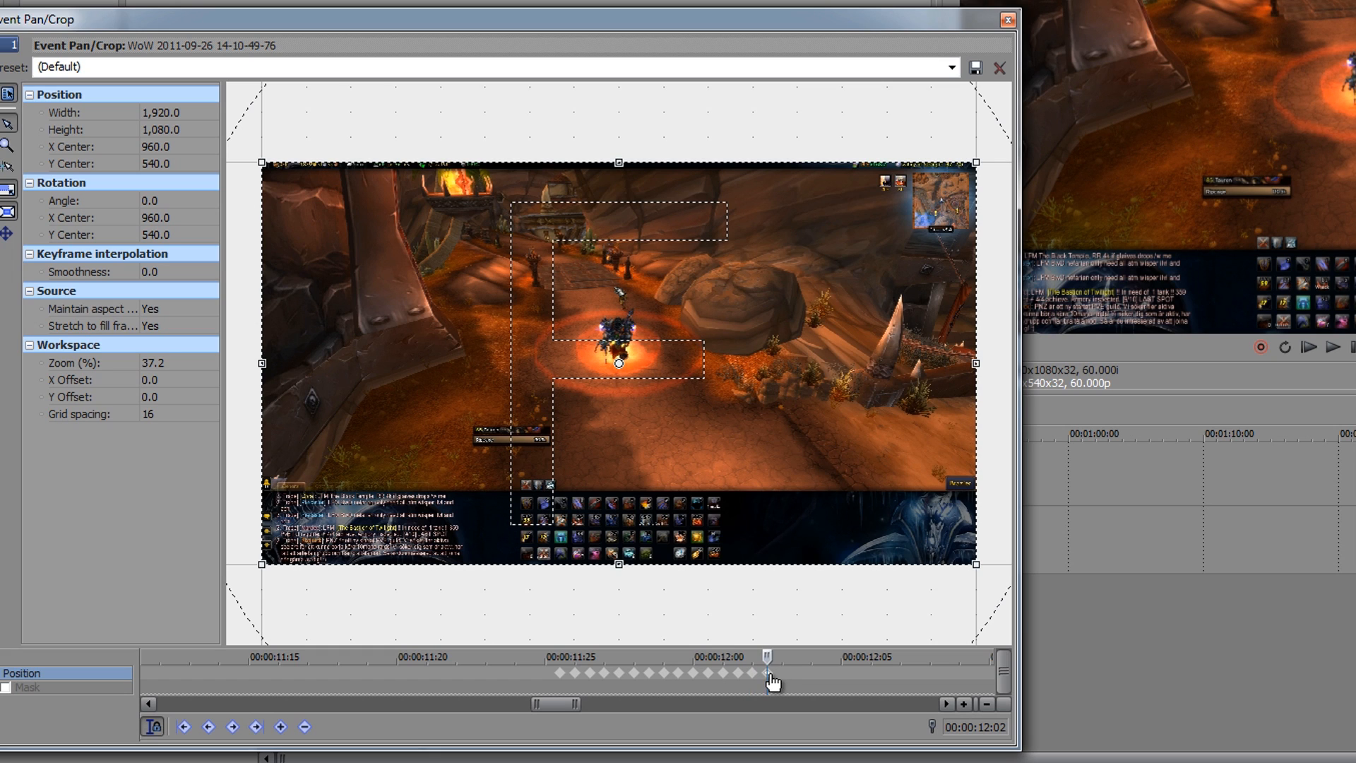
key("Delete")
left_click(754, 676)
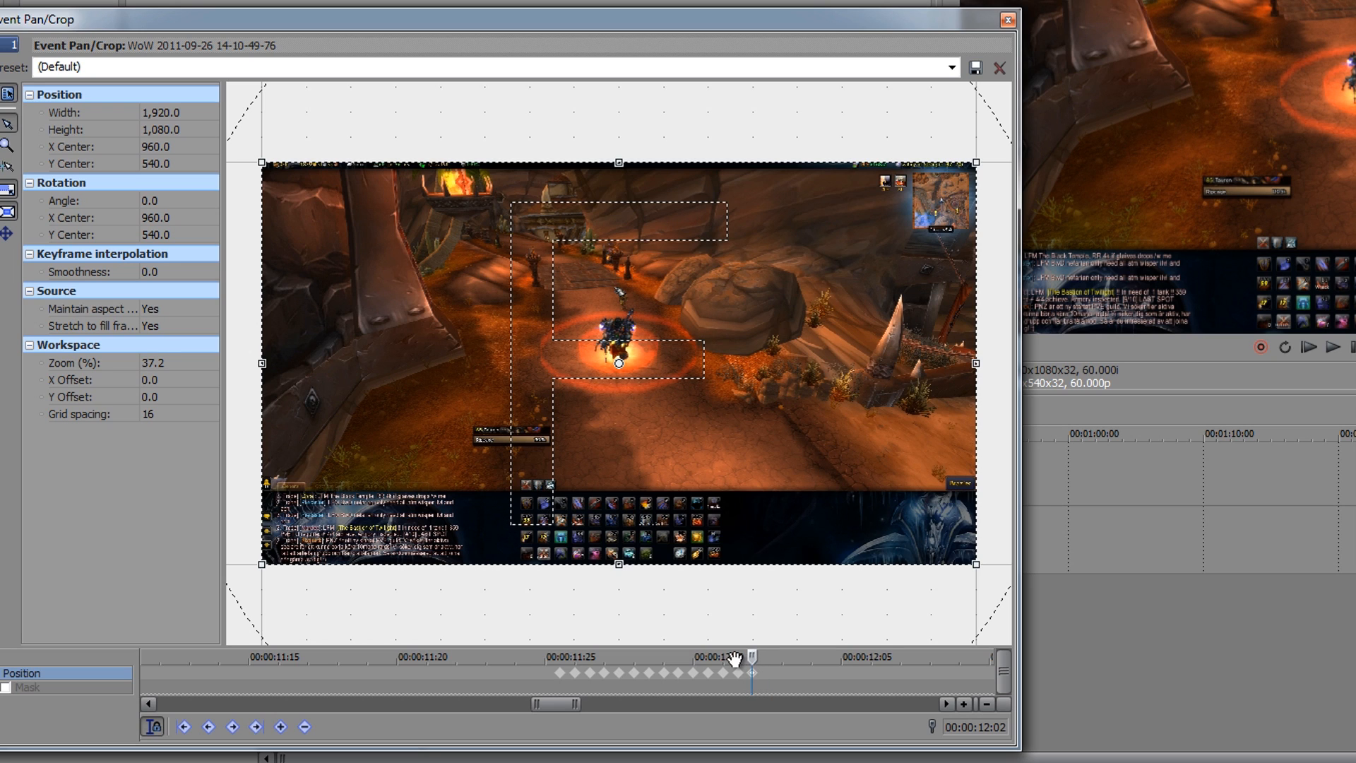
Step: Set the interpolation of the first position keyframe, at 00:00:00:00, to Hold
scroll(685, 675, "down", 5)
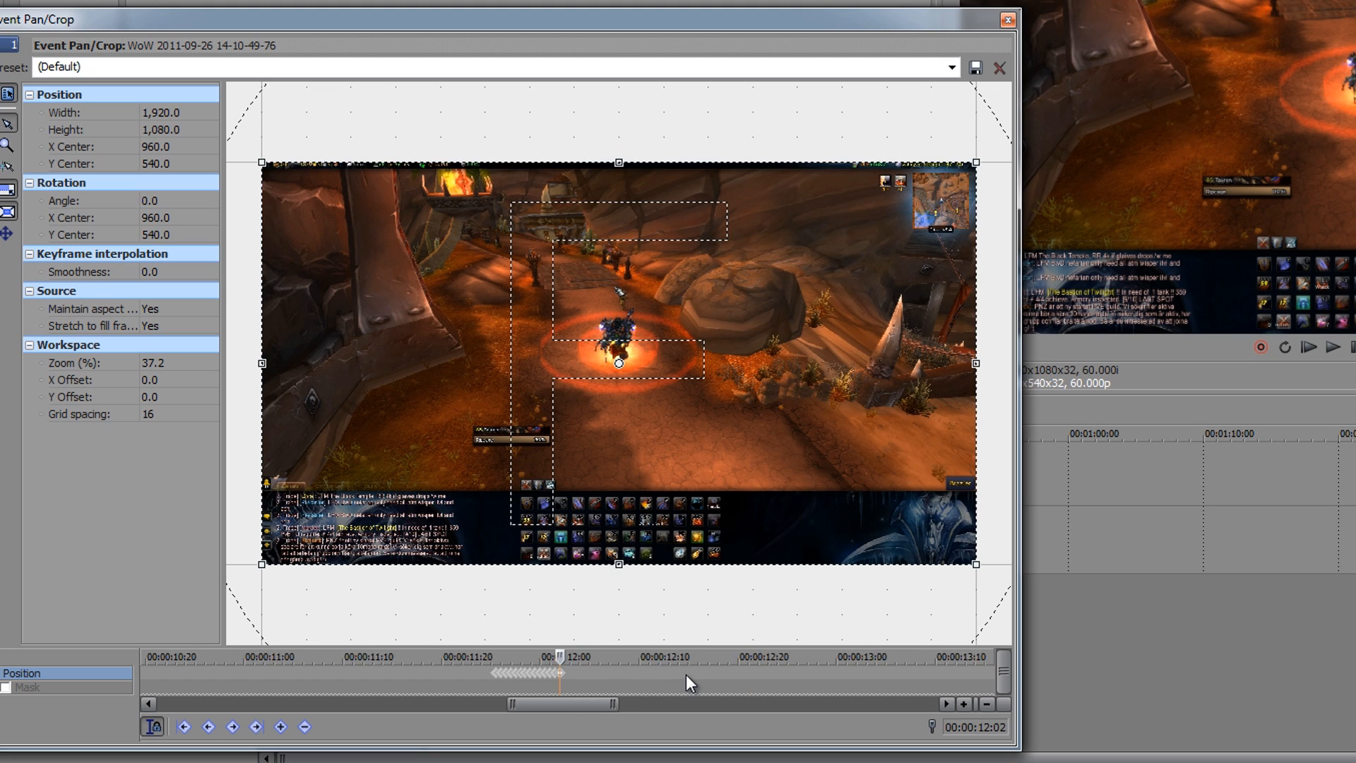
scroll(686, 676, "down", 1)
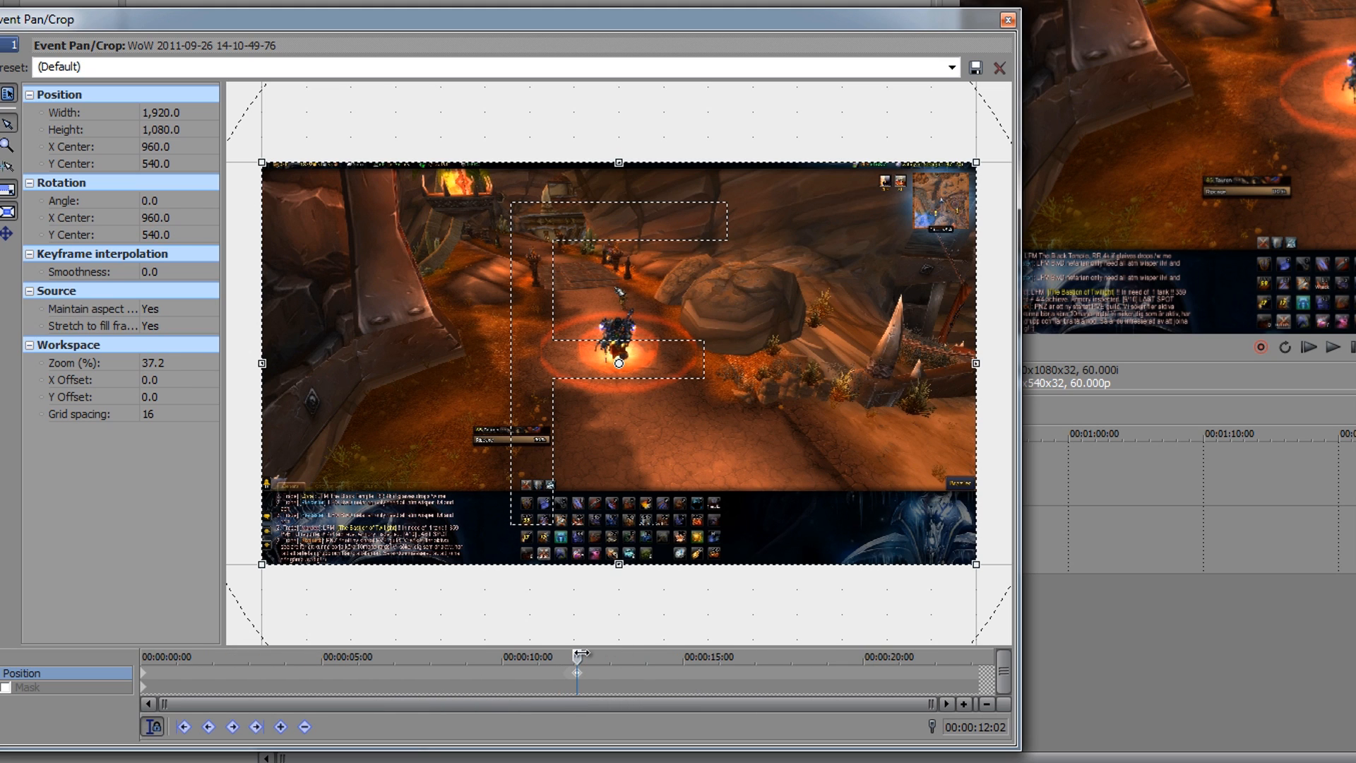
left_click_drag(575, 656, 564, 656)
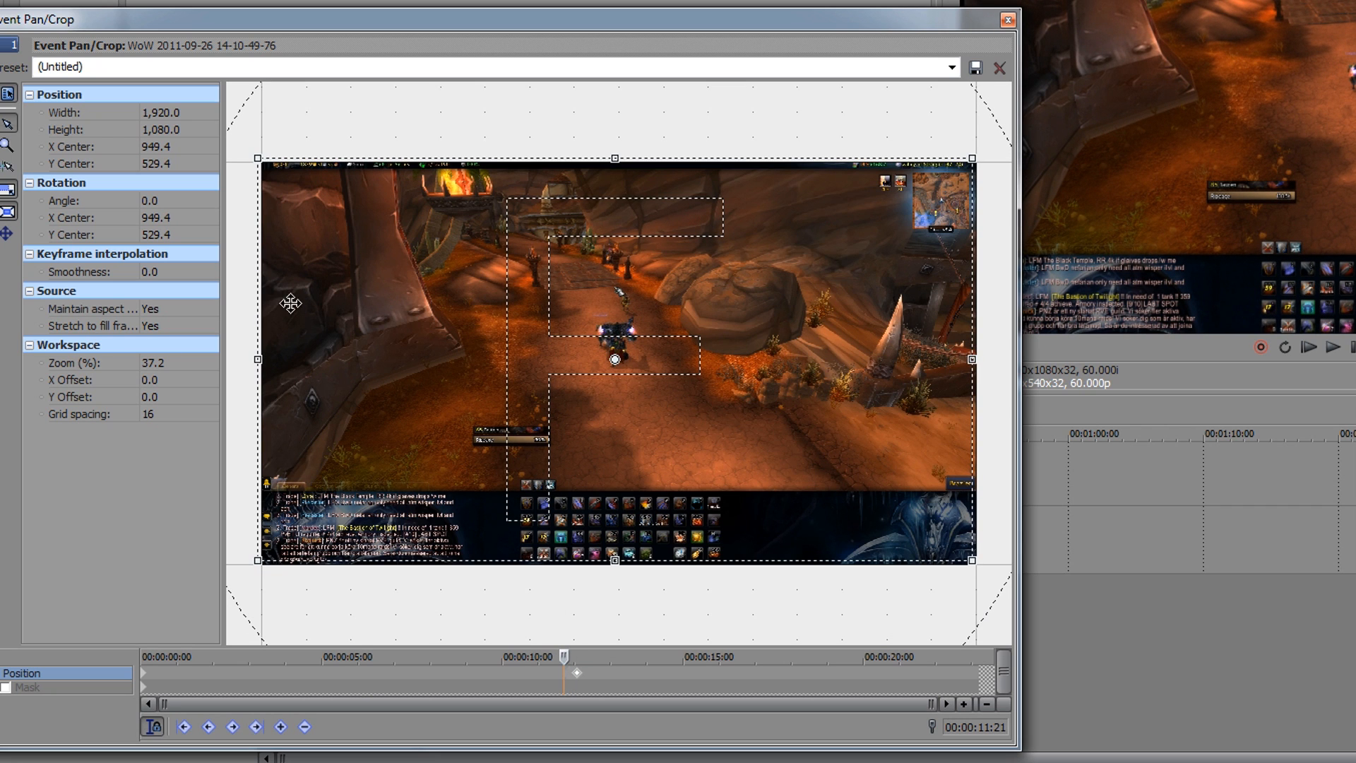
left_click_drag(566, 655, 293, 656)
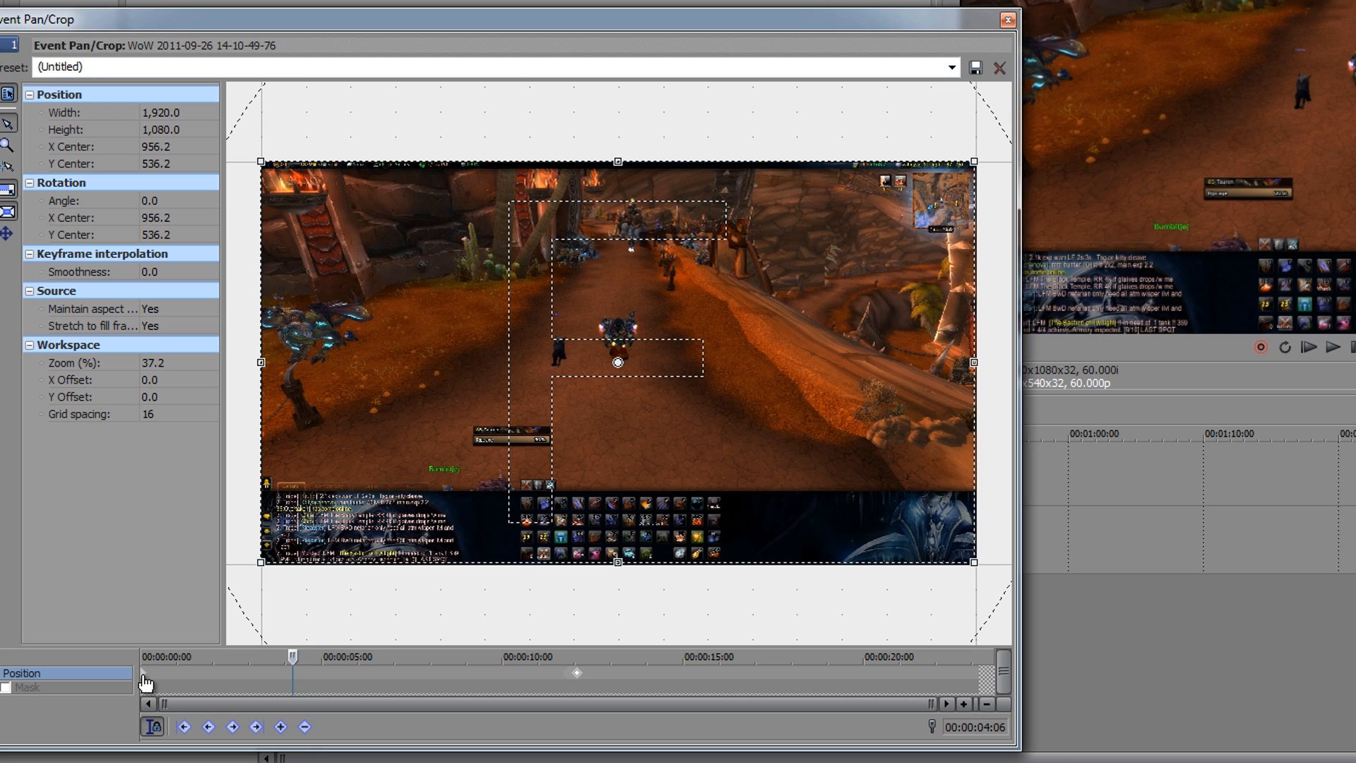
left_click(144, 677)
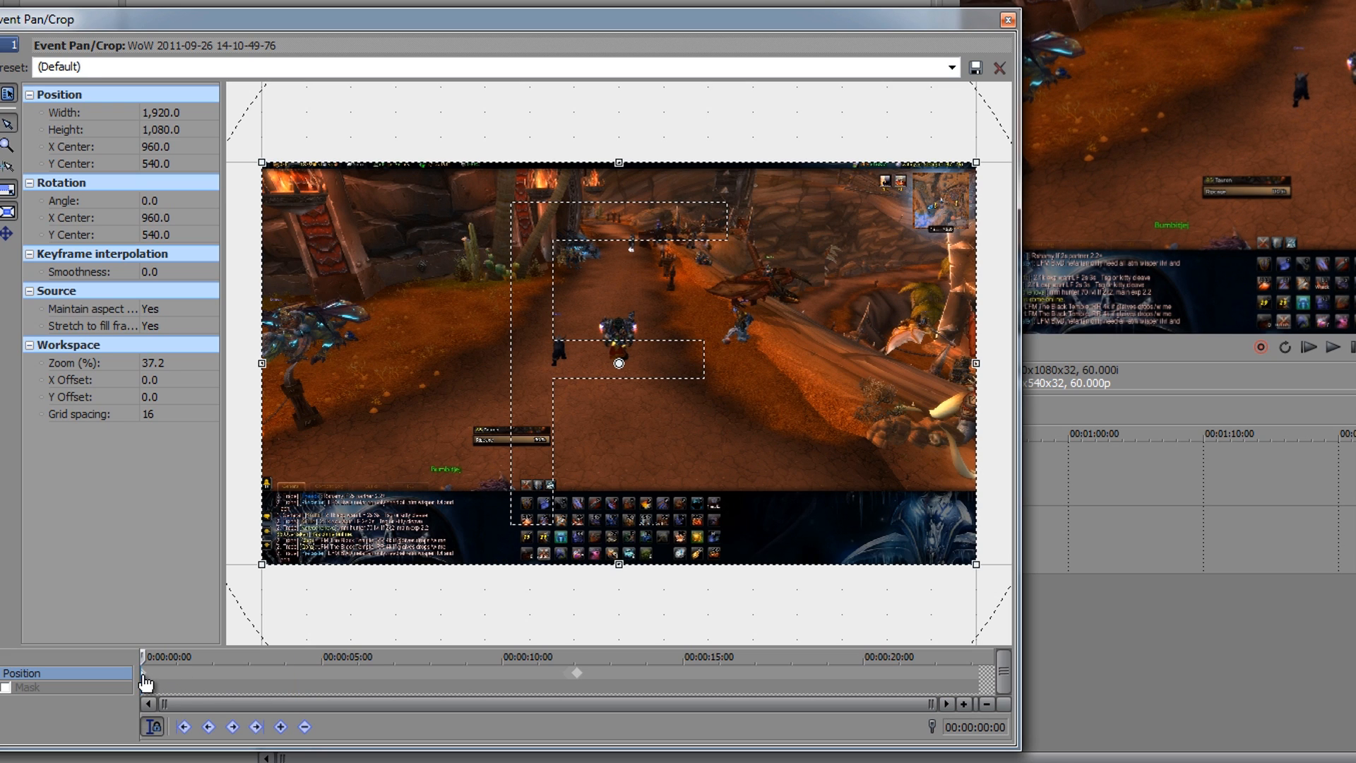
right_click(143, 674)
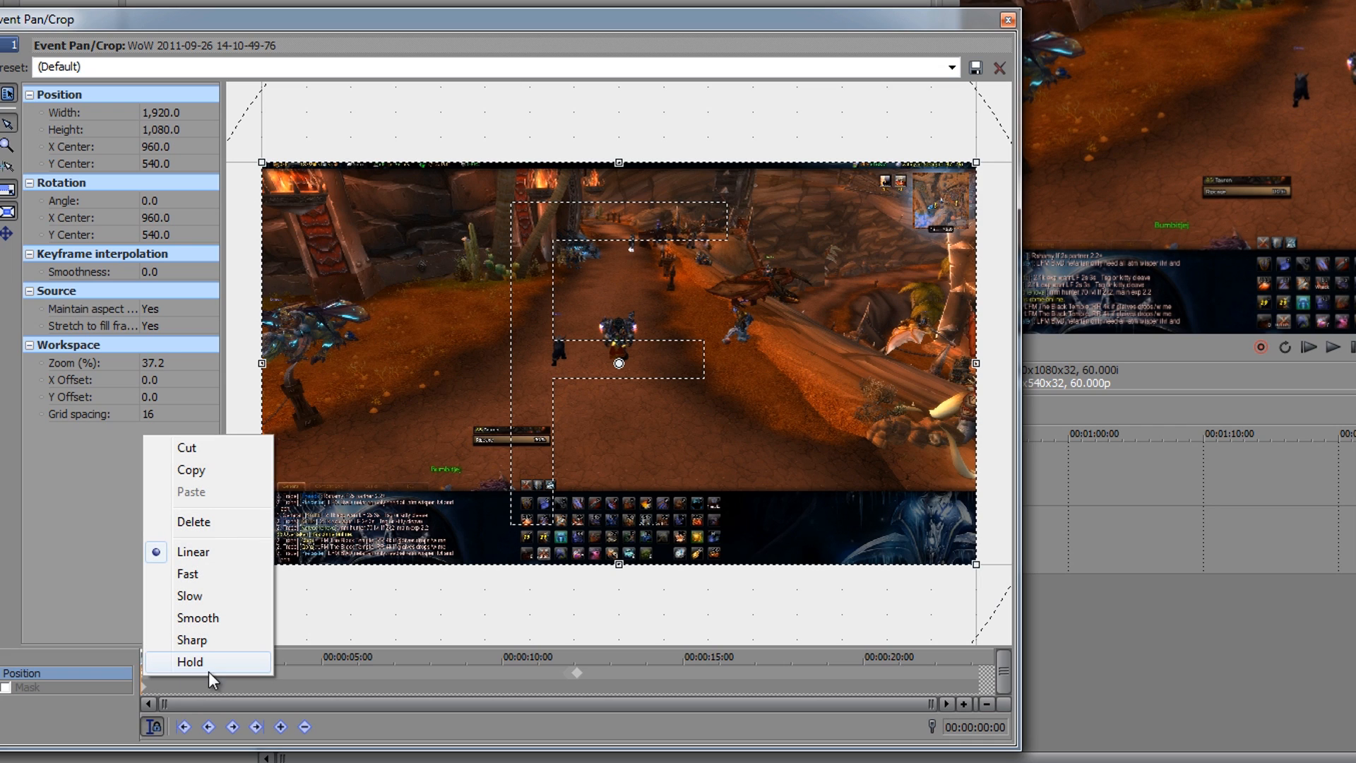
left_click(190, 662)
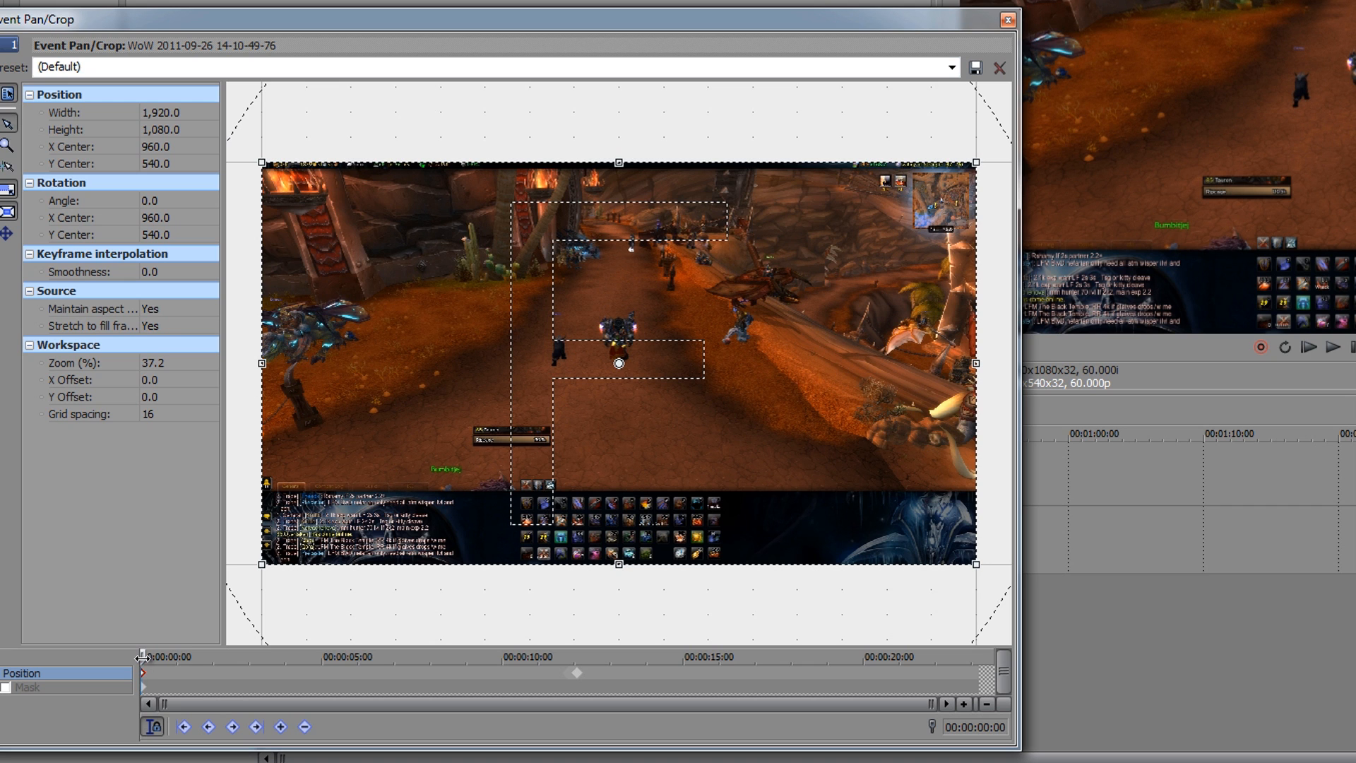
Step: Scrub to the start of the shake at 00:00:11:25, and set the last shake keyframe, at 00:00:12:02, to Hold interpolation
left_click_drag(142, 658, 556, 680)
scroll(593, 679, "up", 10)
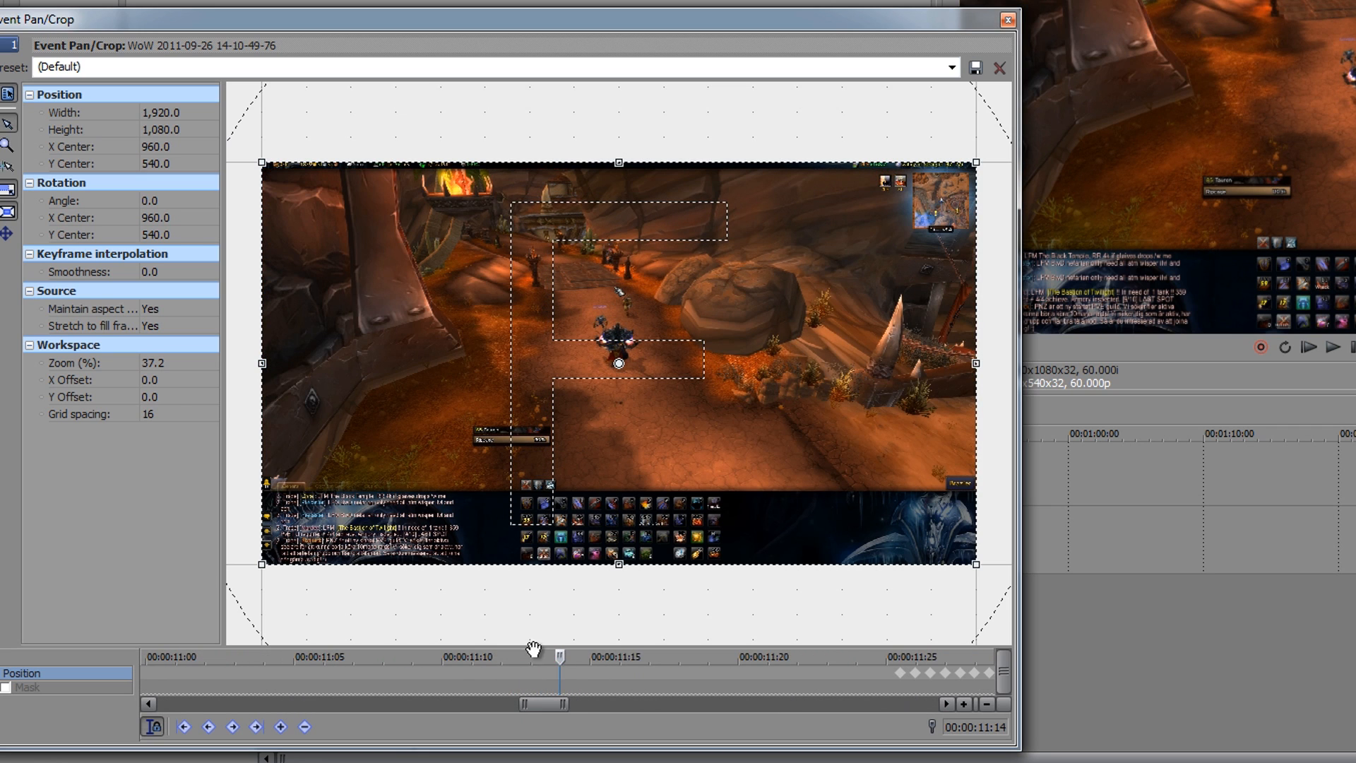
left_click_drag(564, 656, 895, 667)
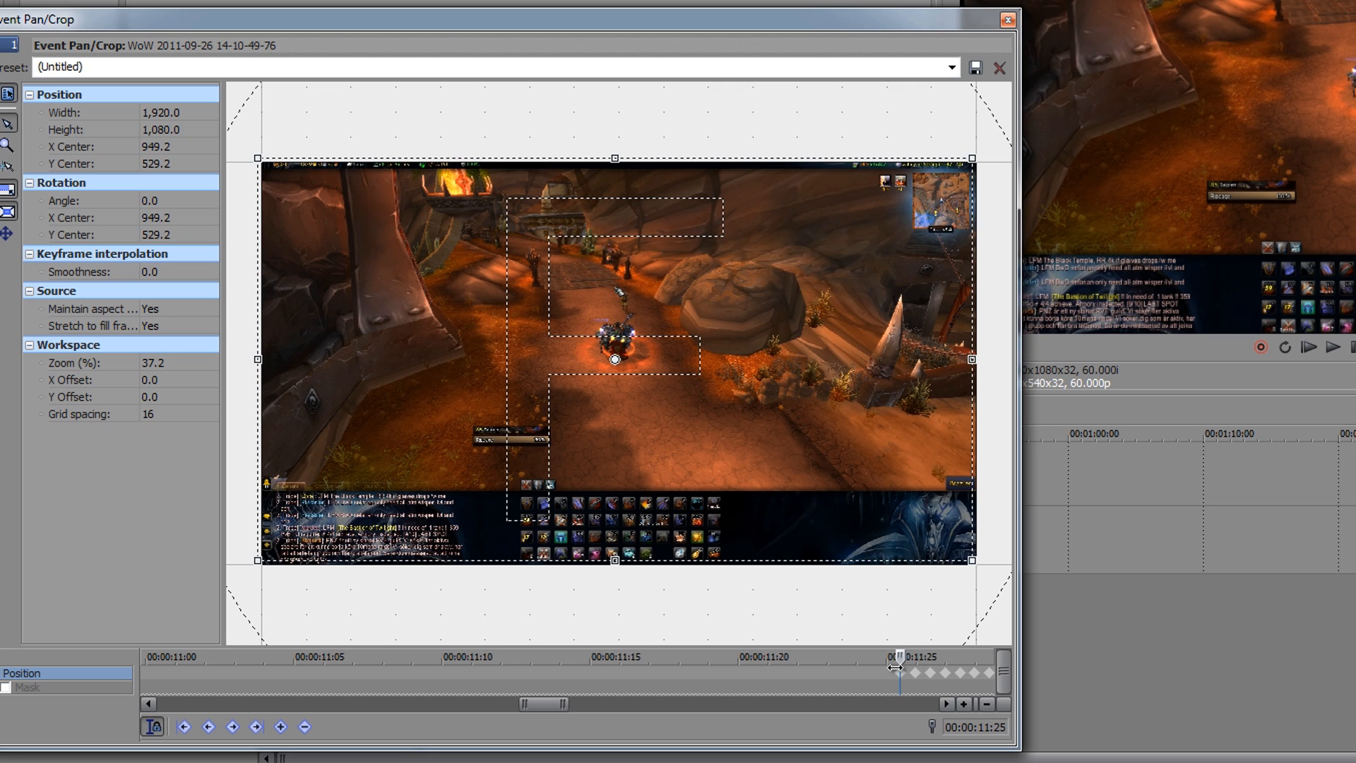
mouse_move(547, 706)
left_mouse_down()
mouse_move(592, 705)
mouse_move(565, 704)
left_mouse_up()
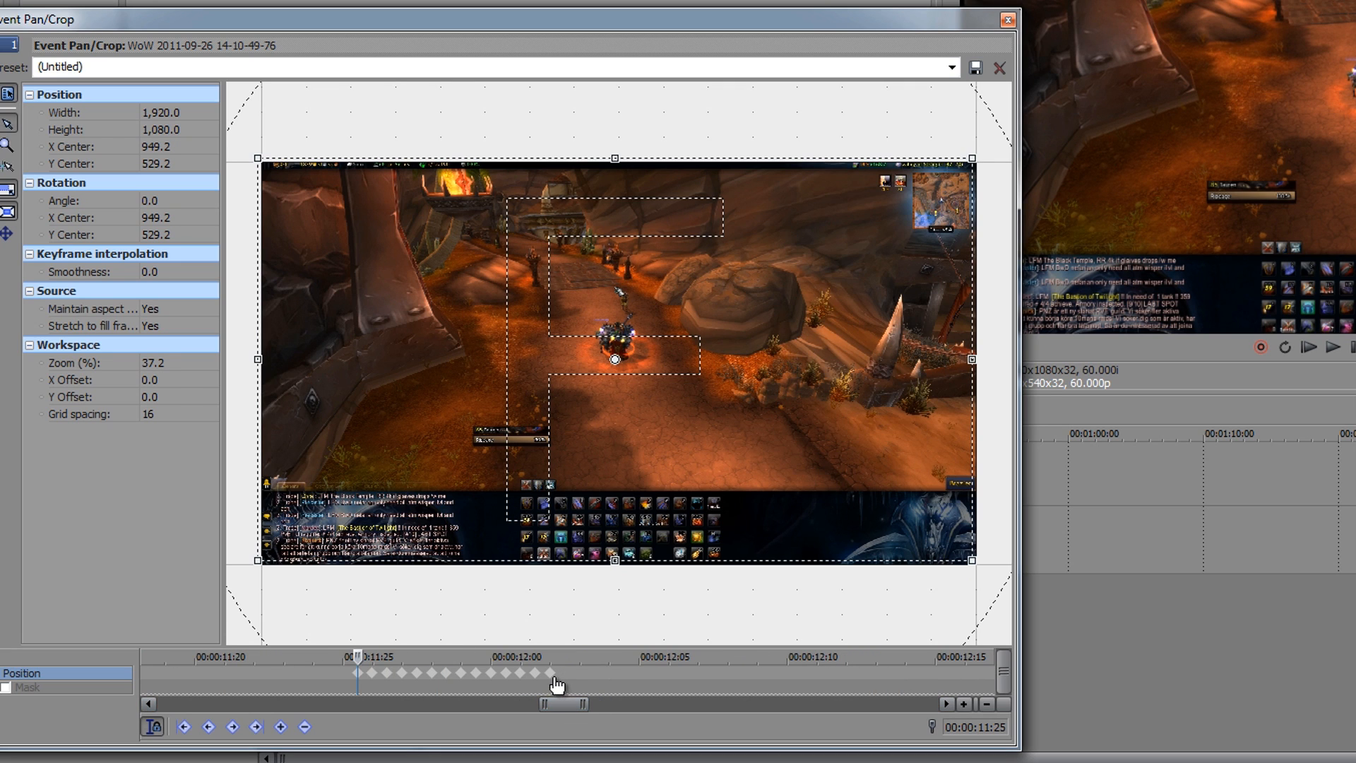
left_click(551, 674)
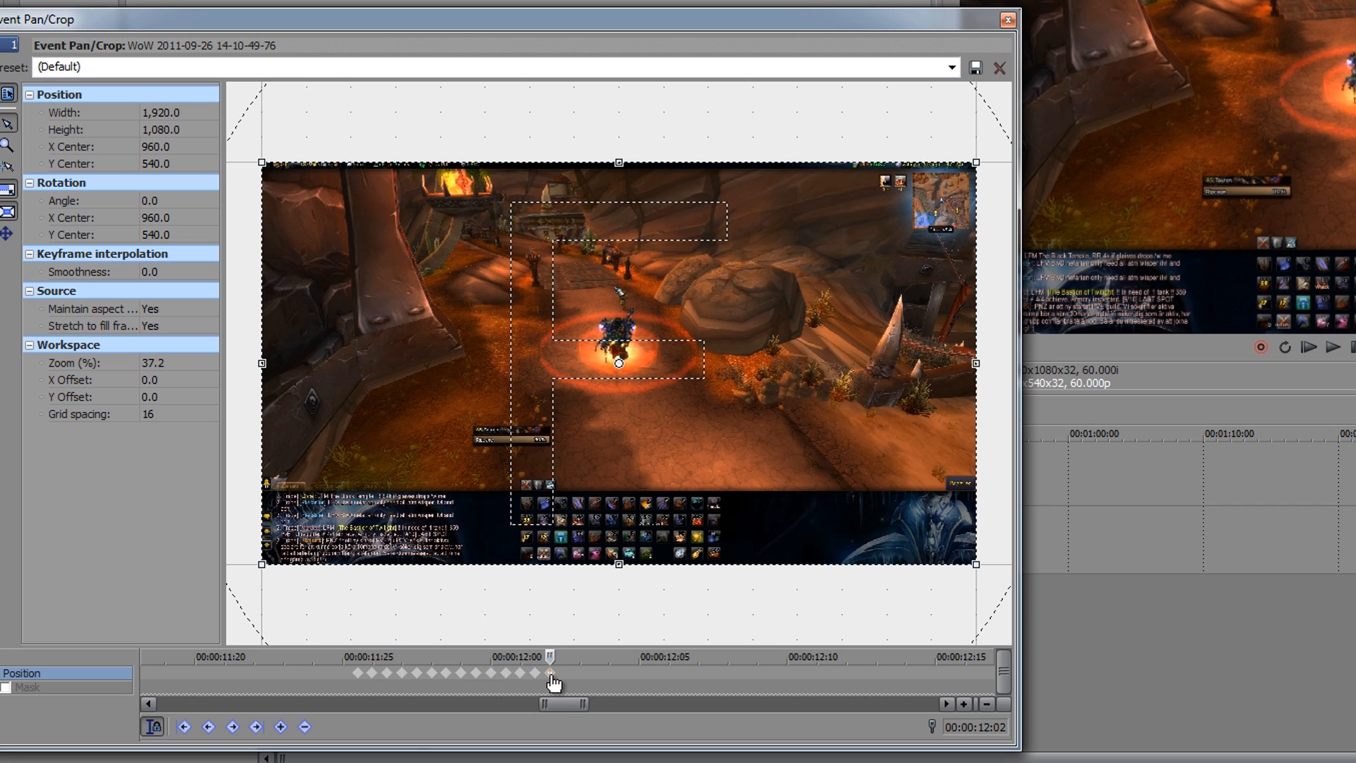
right_click(551, 676)
left_click(592, 668)
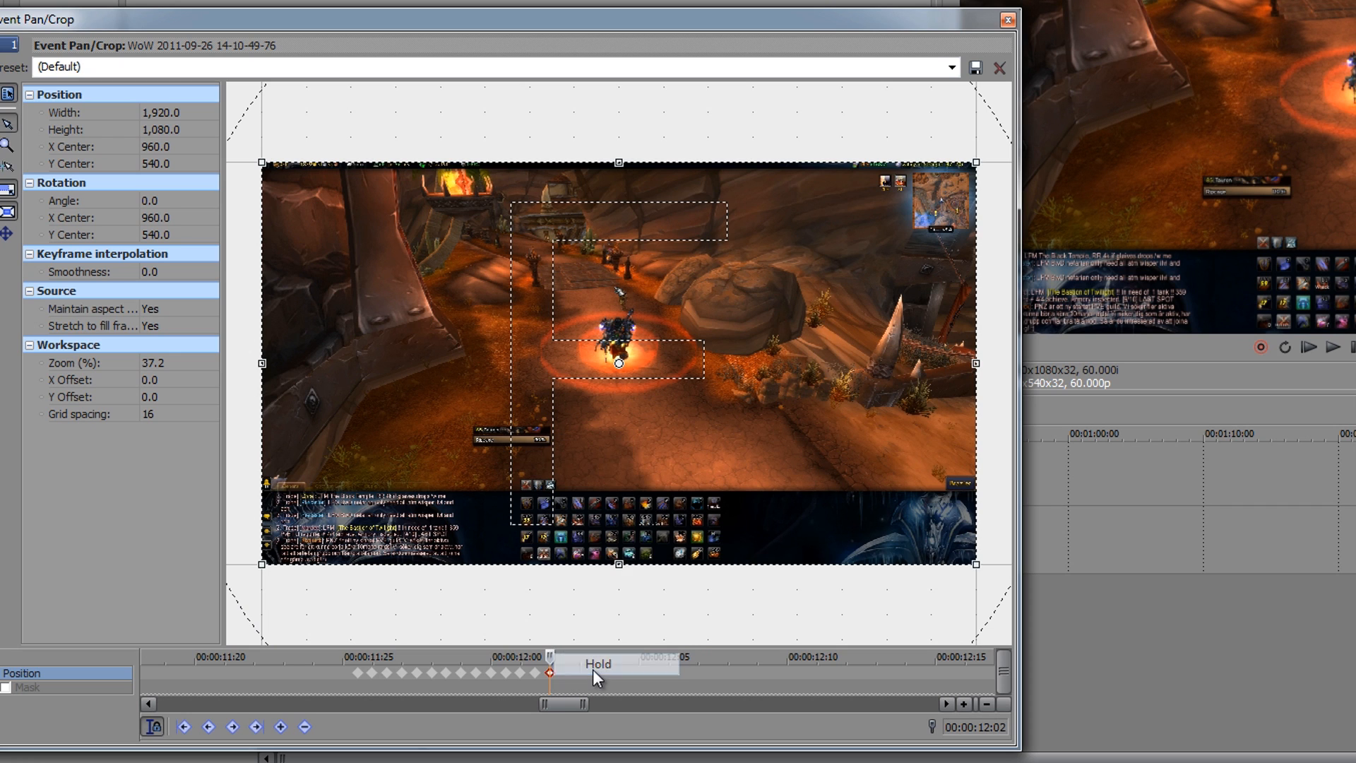
mouse_move(551, 657)
left_mouse_down()
mouse_move(635, 662)
mouse_move(372, 667)
mouse_move(562, 668)
left_mouse_up()
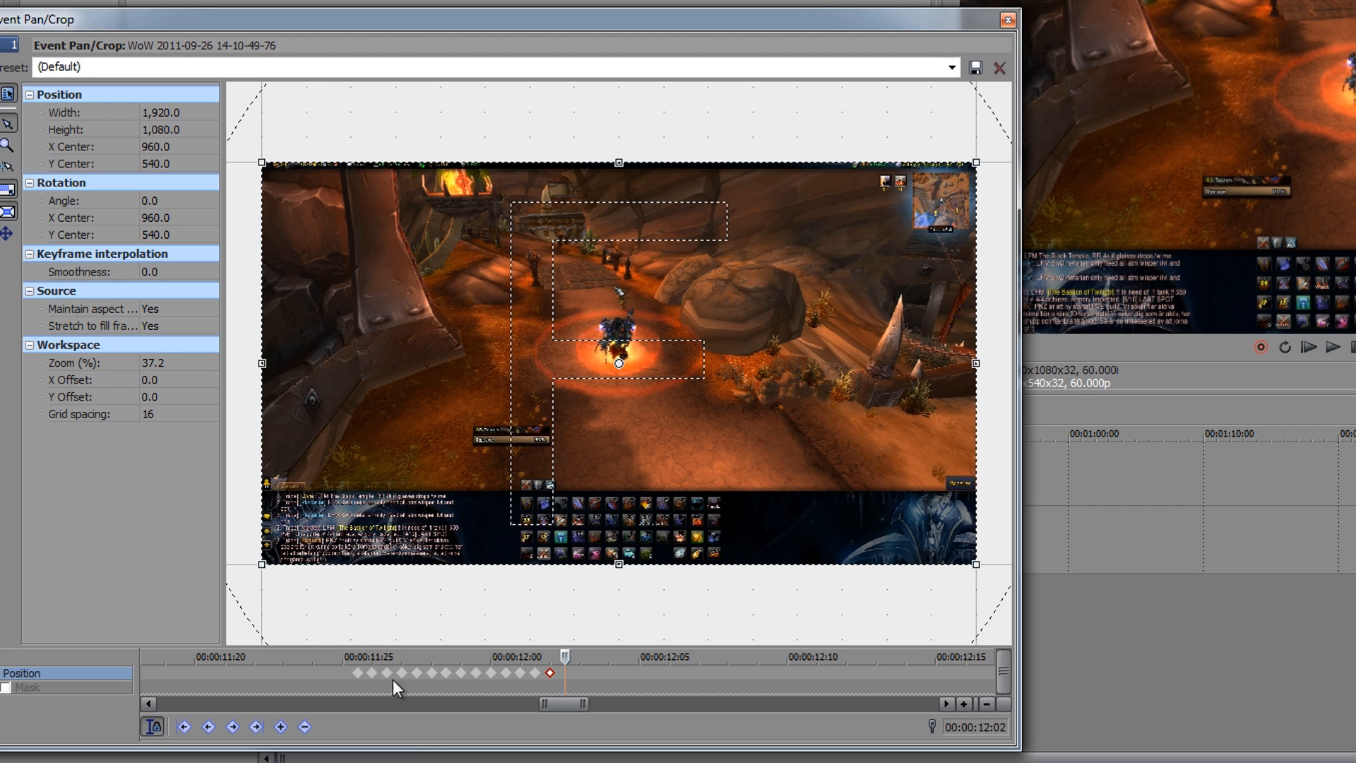
Step: Return to the 00:00:11:25 keyframe, close the Pan/Crop settings and place the timeline cursor at 00:00:20:18
left_click(358, 674)
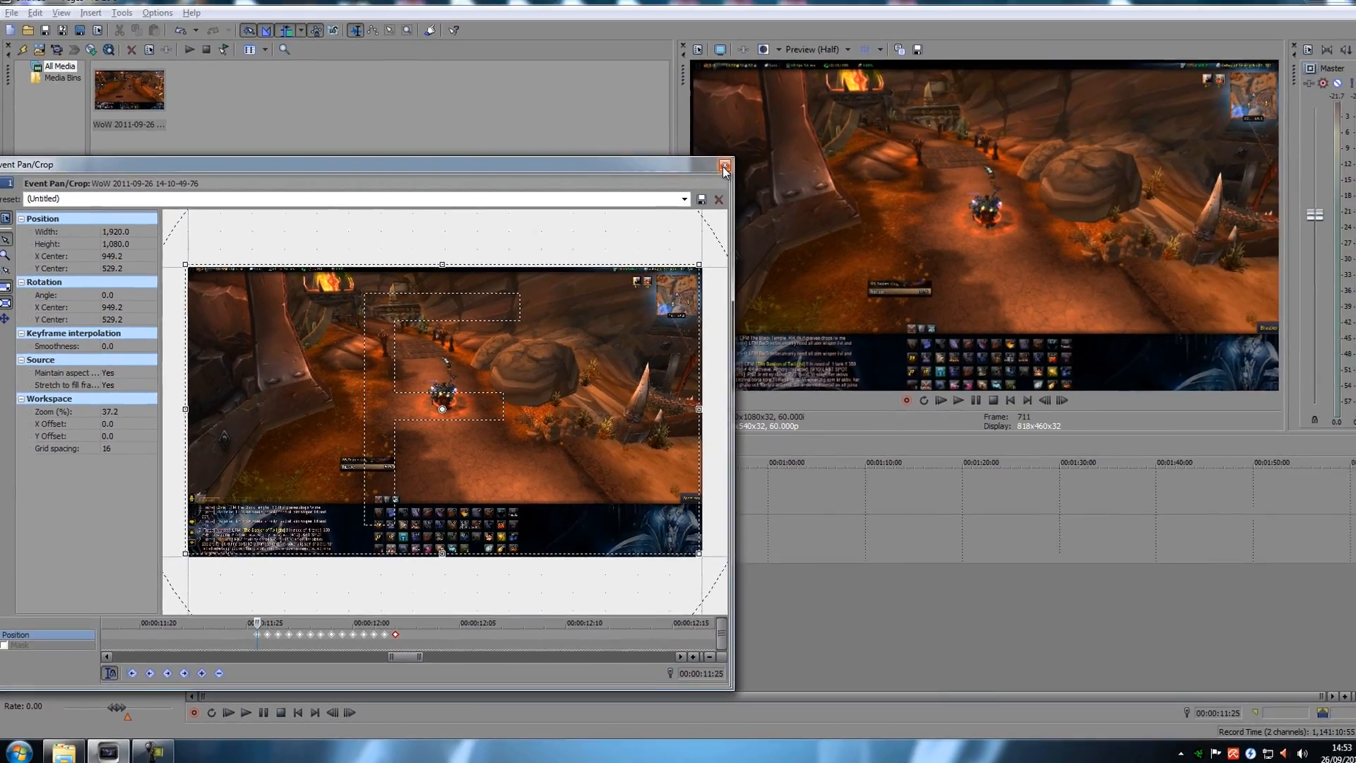
left_click(724, 170)
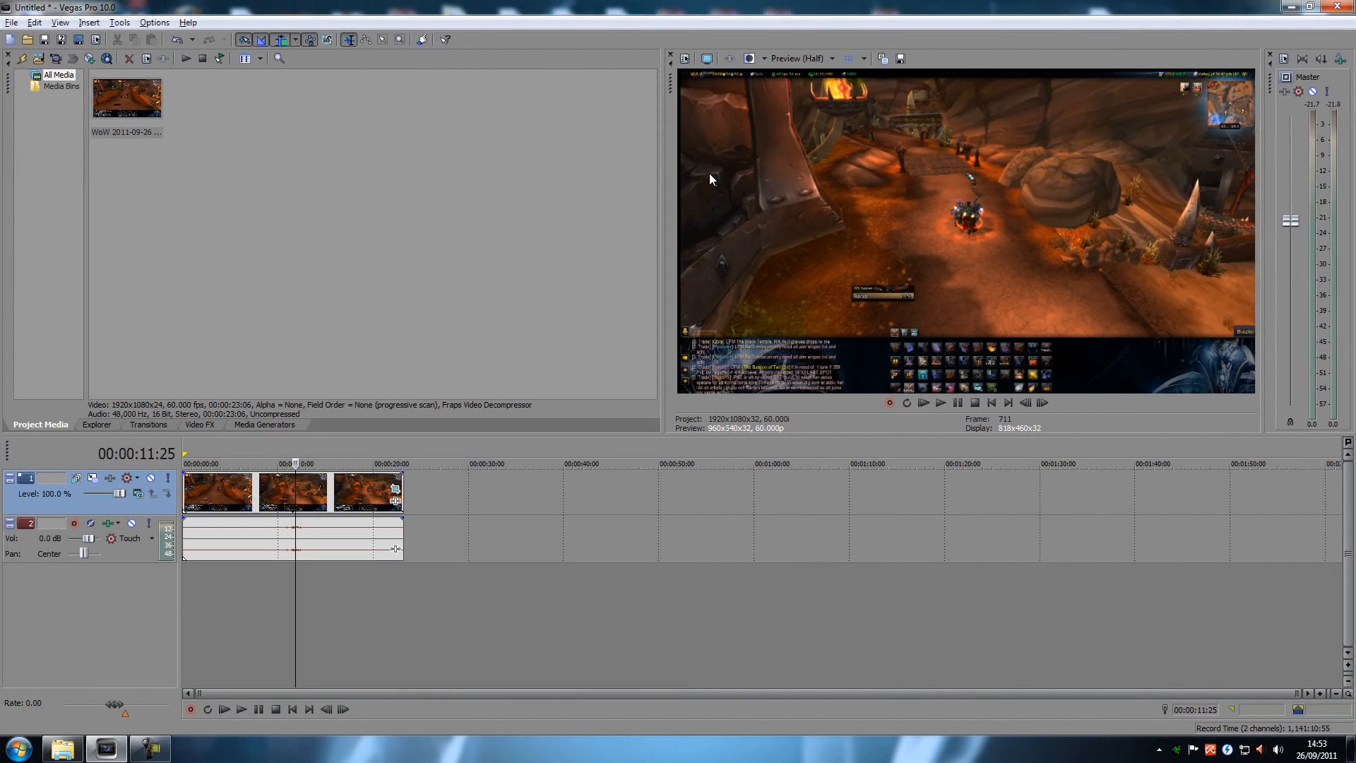
left_click(341, 592)
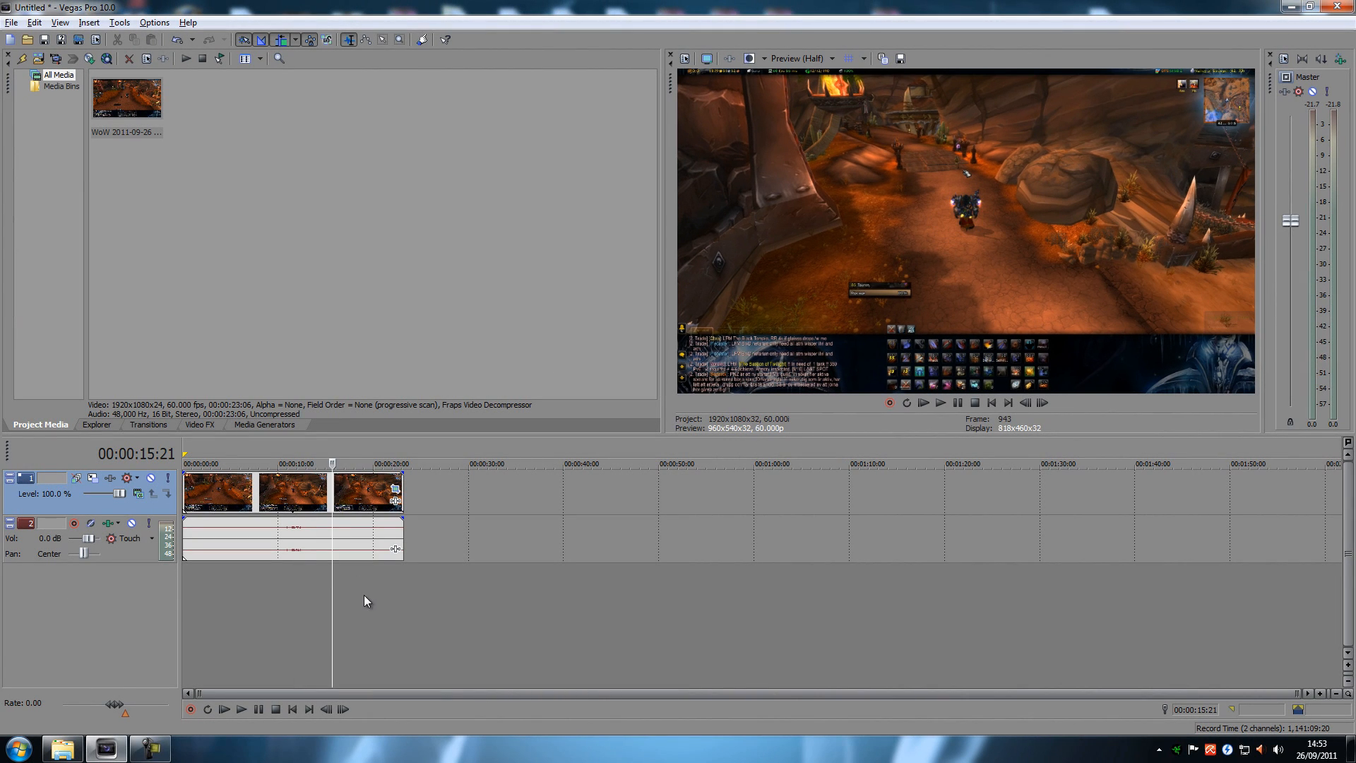
left_click(364, 595)
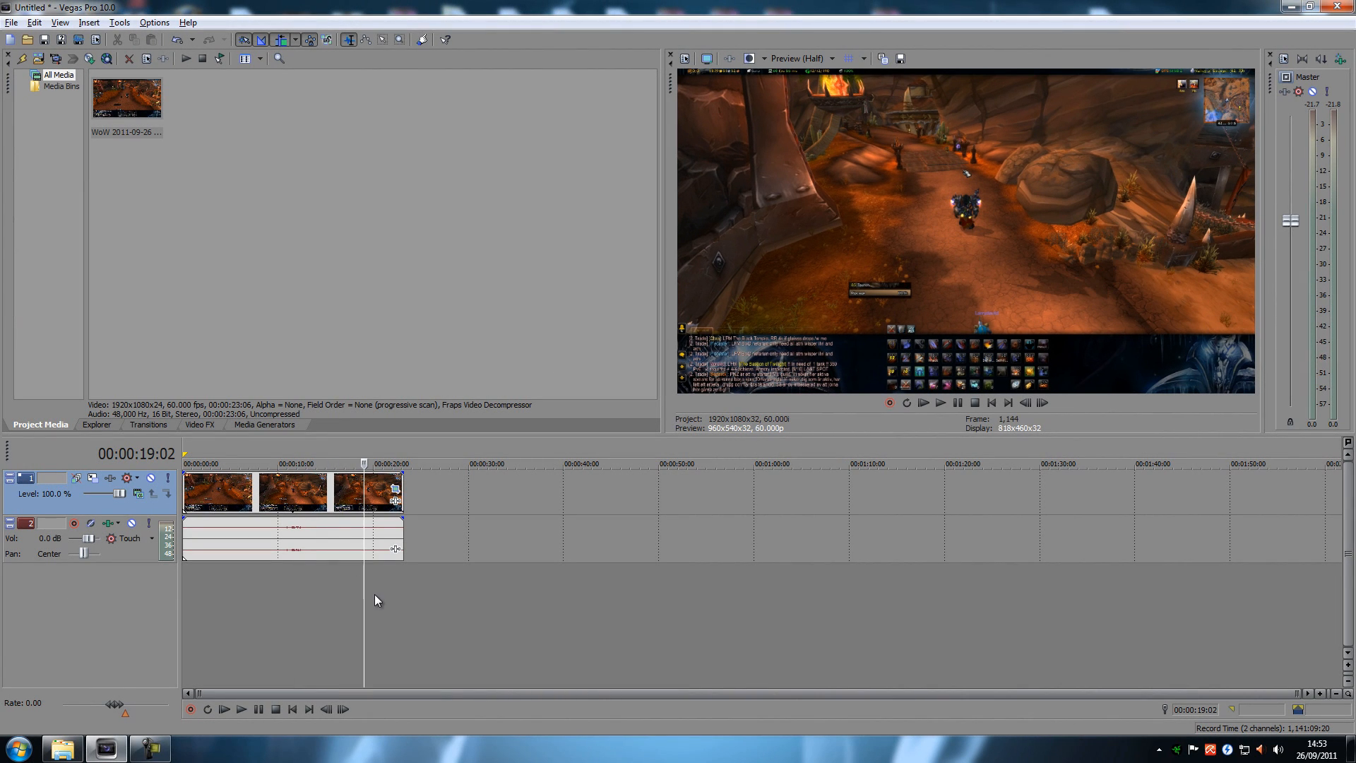
left_click(378, 597)
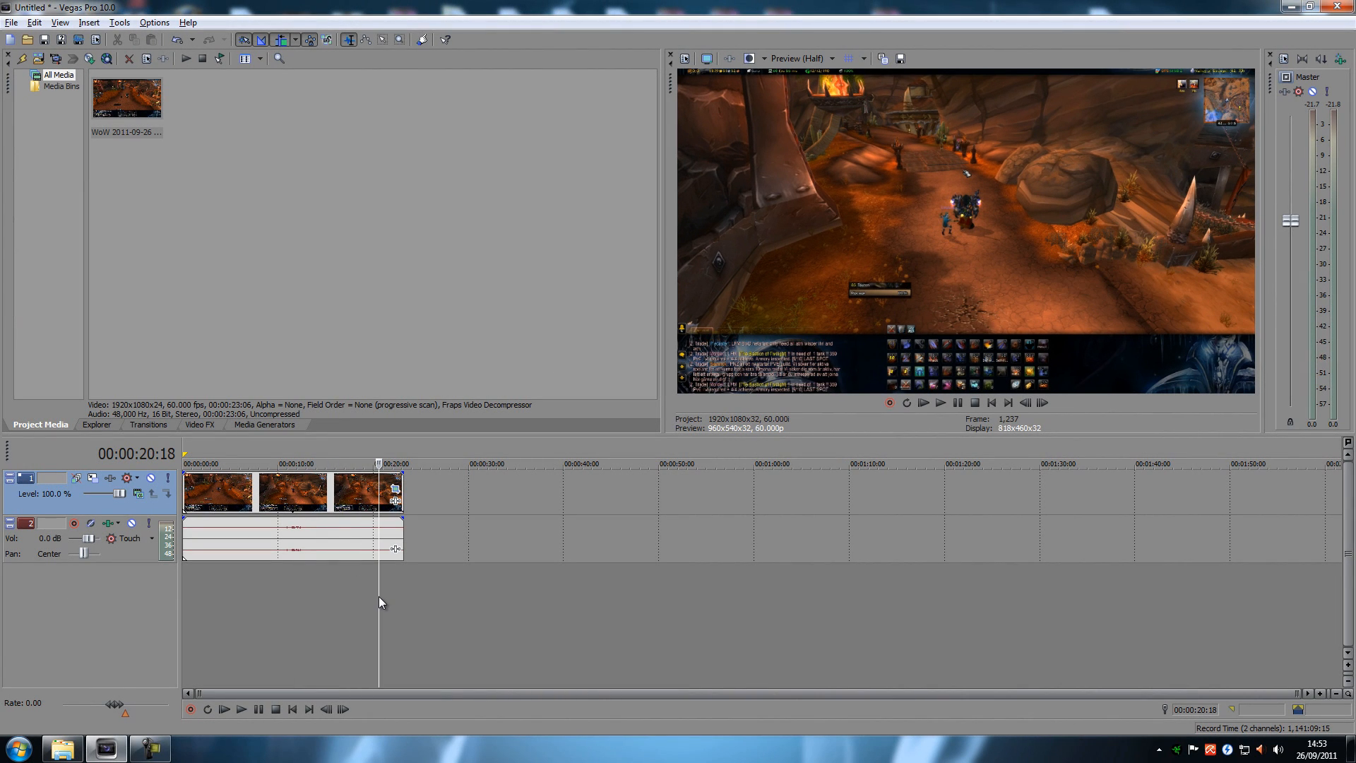
Step: Move the timeline cursor back frame by frame to 00:00:19:14, where the character's second purple flash begins
key("alt+Left")
key("alt+Left")
key("alt+Left")
key("alt+Left")
key("alt+Left")
key("alt+Left")
key("alt+Left")
key("alt+Left")
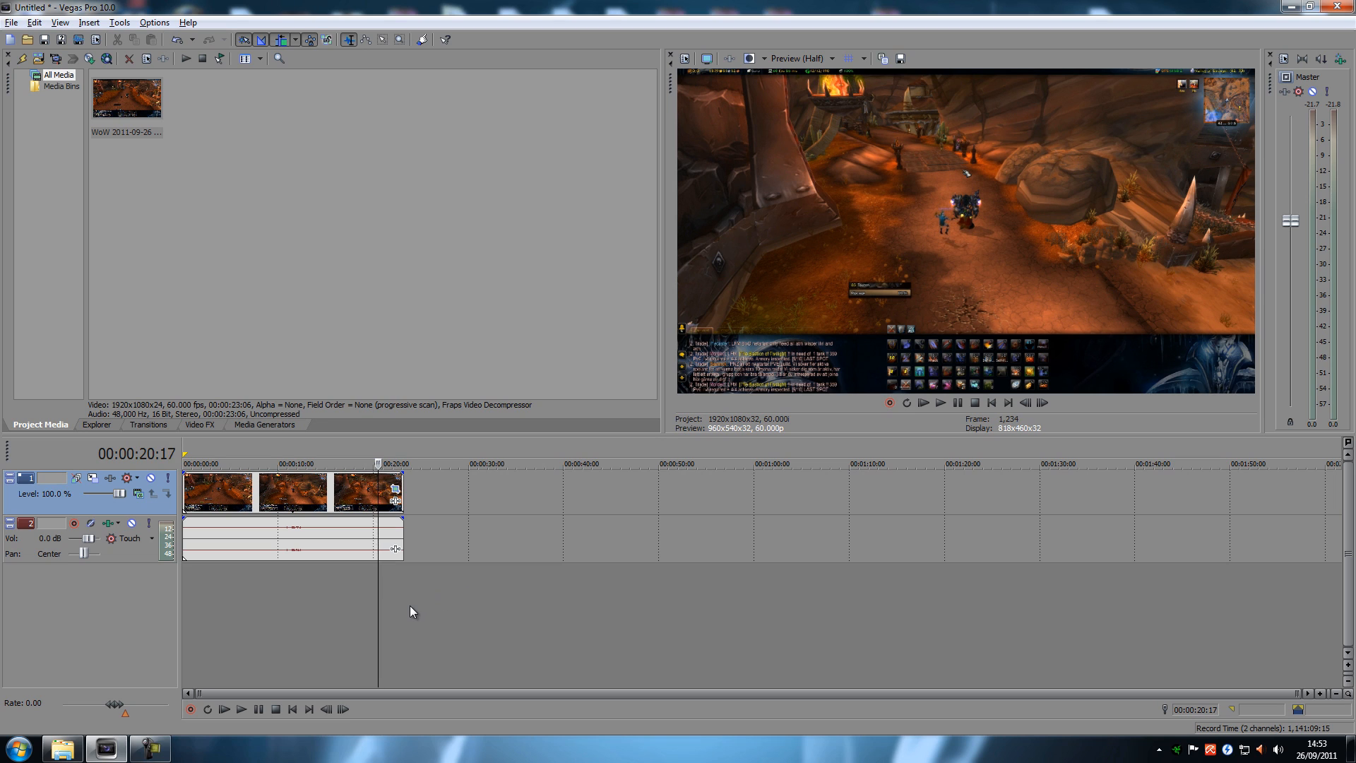
key("alt+Left")
key("alt+Left")
key("alt+Left")
key("alt+Left")
key("alt+Left")
key("alt+Left")
key("alt+Left")
key("alt+Left")
key("alt+Left")
key("alt+Left")
key("alt+Left")
key("alt+Left")
key("alt+Left")
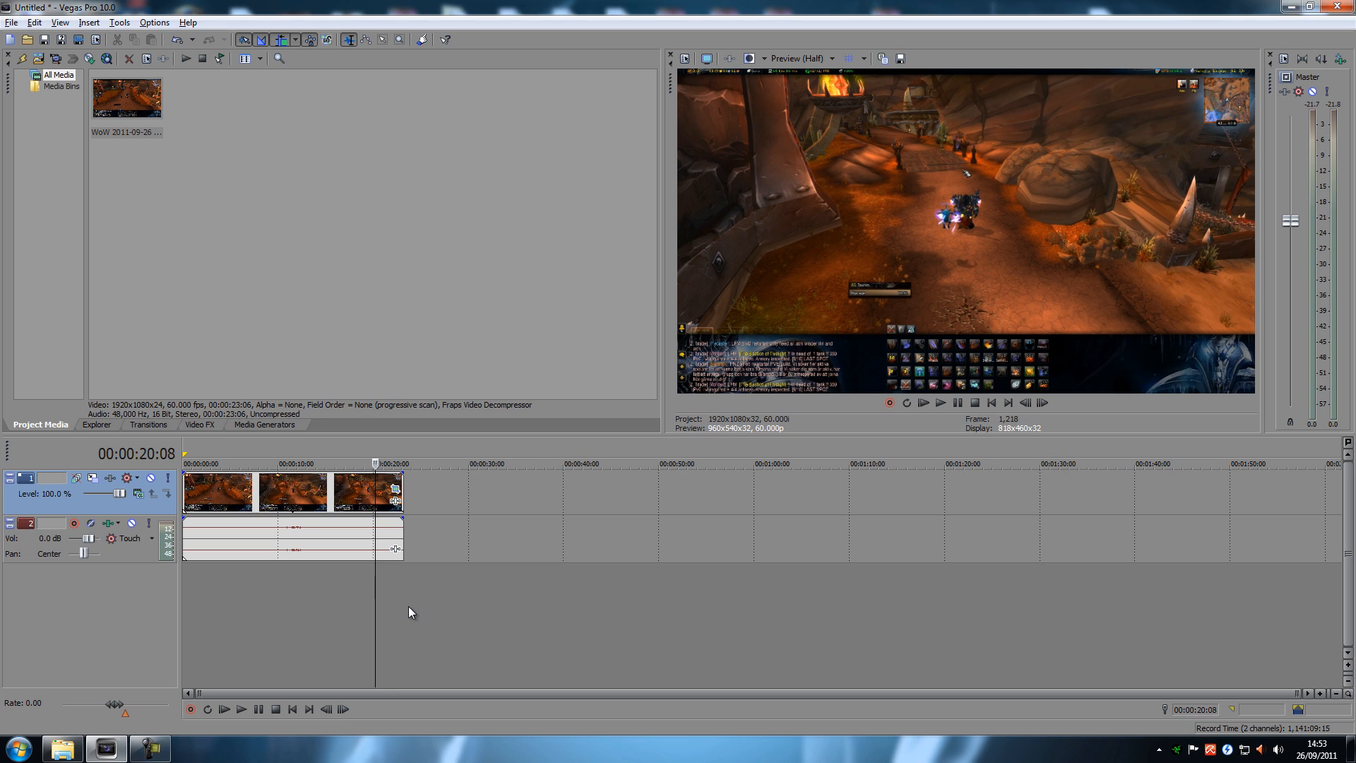
key("alt+Left")
key("alt+Left")
key("alt+Left")
key("alt+Left")
key("alt+Left")
key("alt+Left")
key("alt+Left")
key("alt+Left")
key("alt+Left")
key("alt+Left")
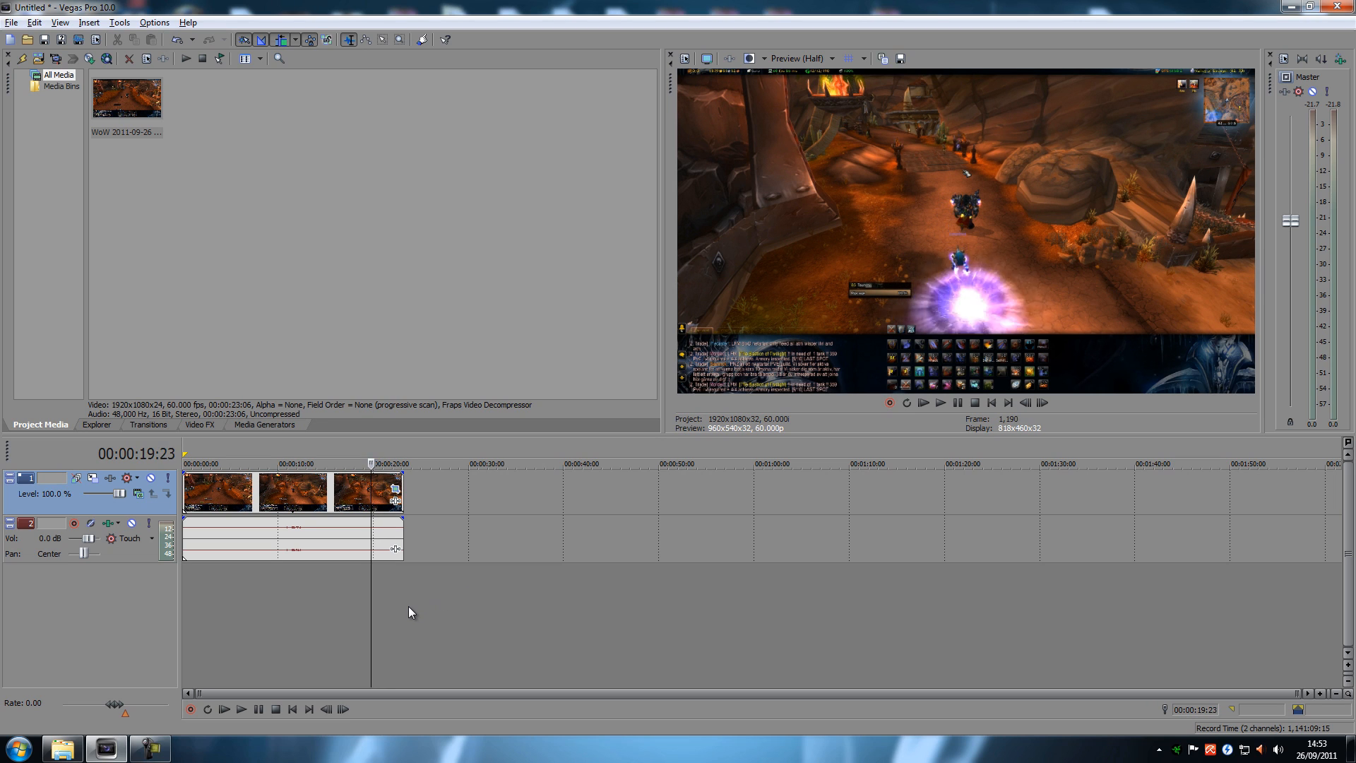
key("alt+Left")
key("alt+Left")
key("alt+Left")
key("alt+Left")
key("alt+Left")
key("alt+Left")
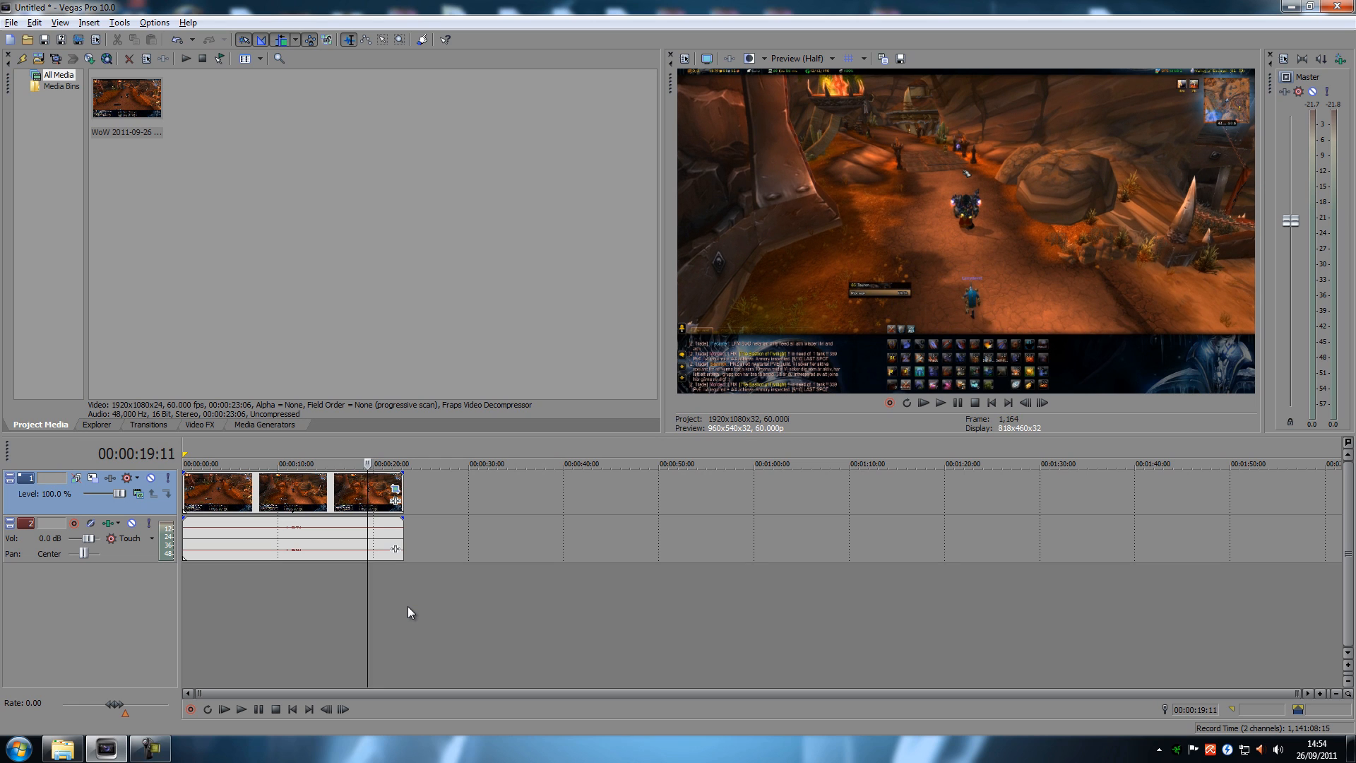
key("alt+Right")
key("alt+Right")
key("alt+Right")
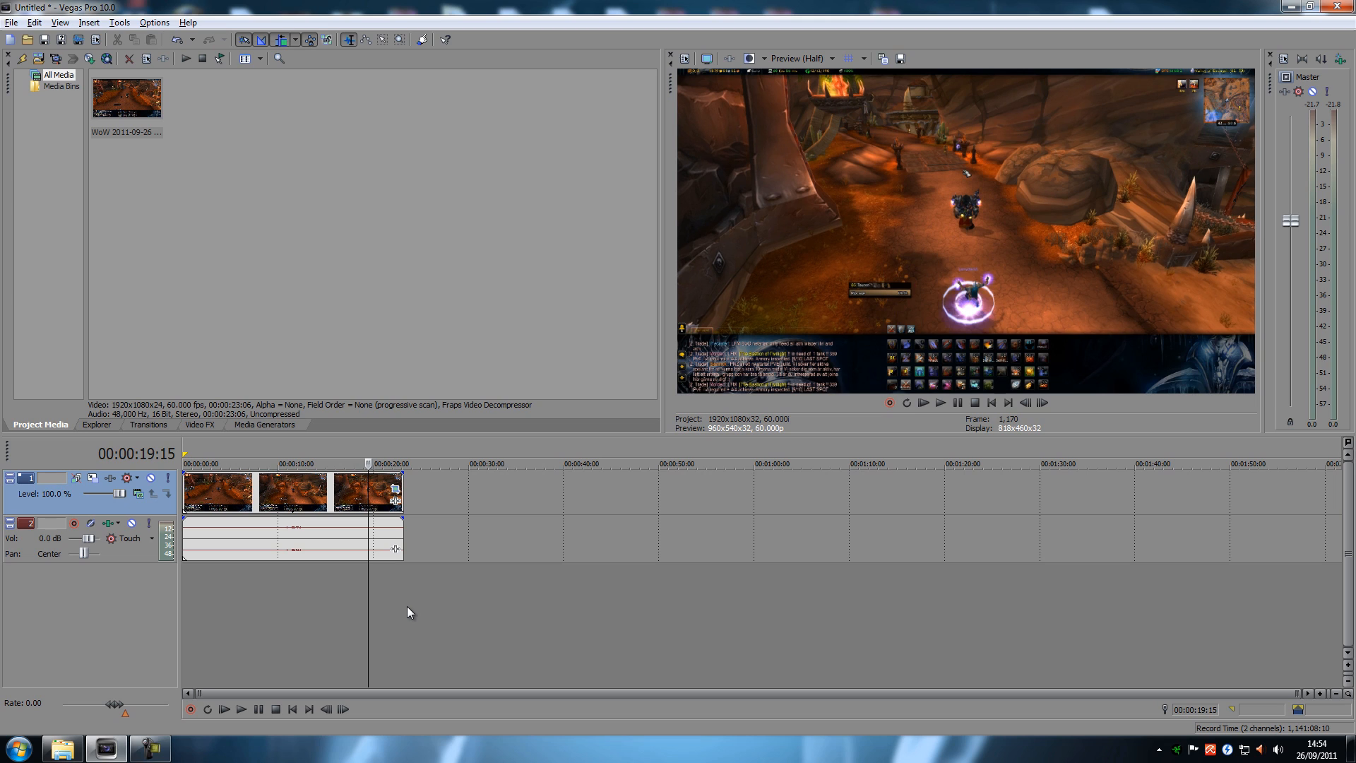
key("alt+Left")
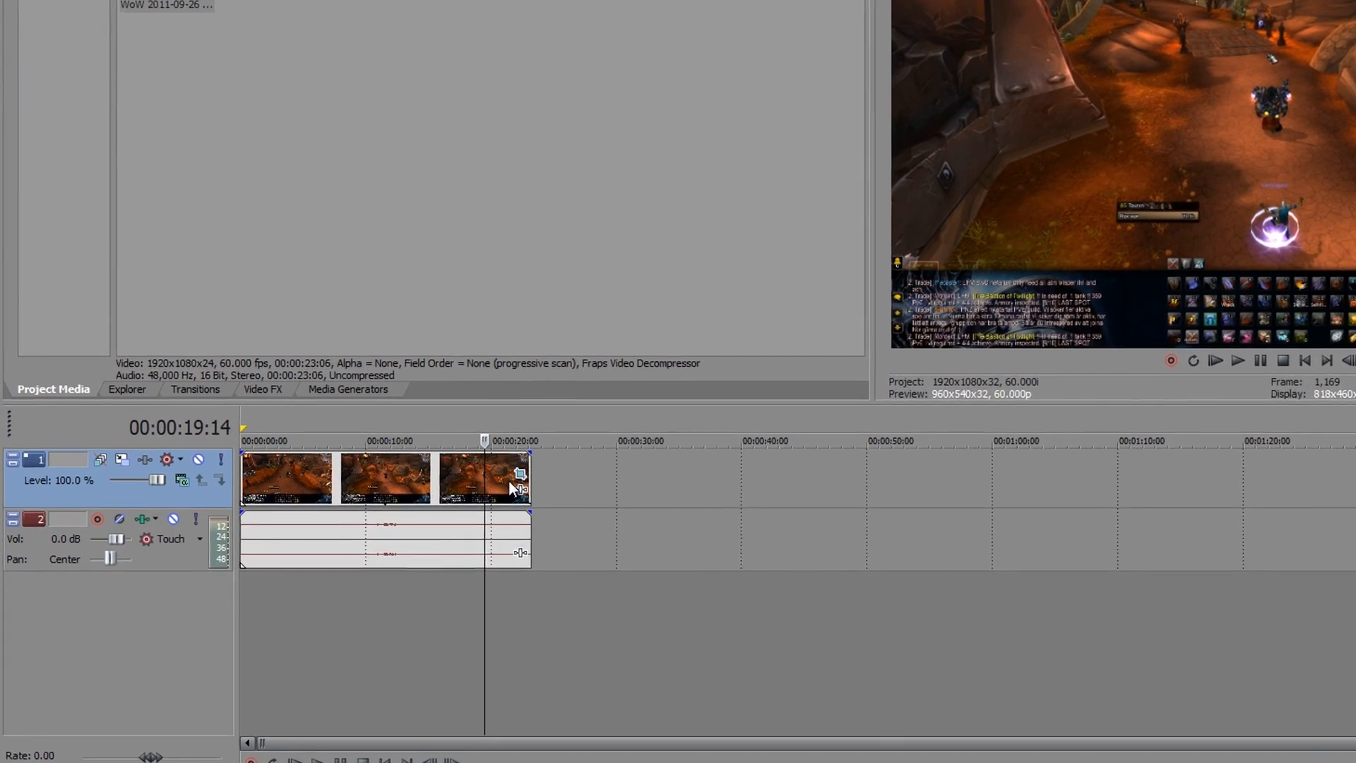
Step: Paste the copied shake keyframes into the clip's Pan/Crop position track at 00:00:19:14, check their spacing and close the Pan/Crop settings
left_click(519, 474)
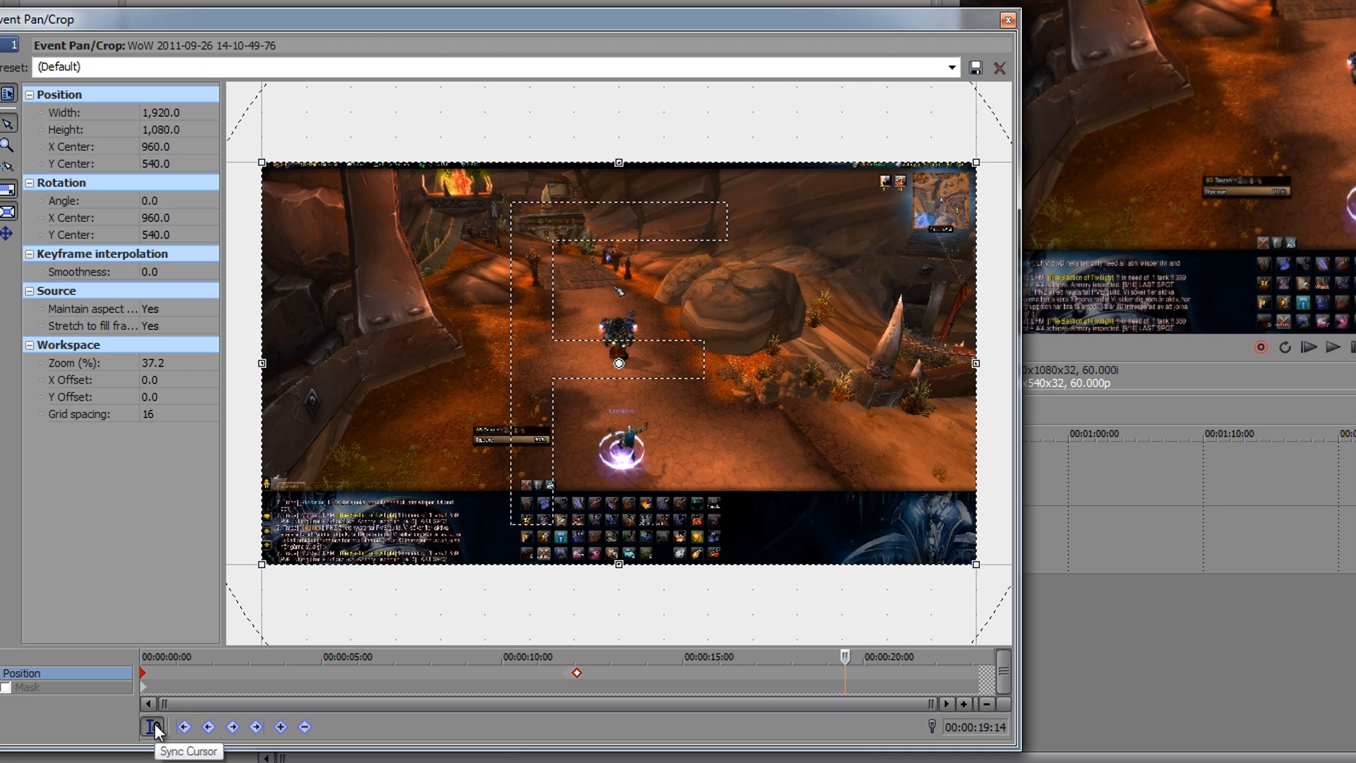
left_click(280, 727)
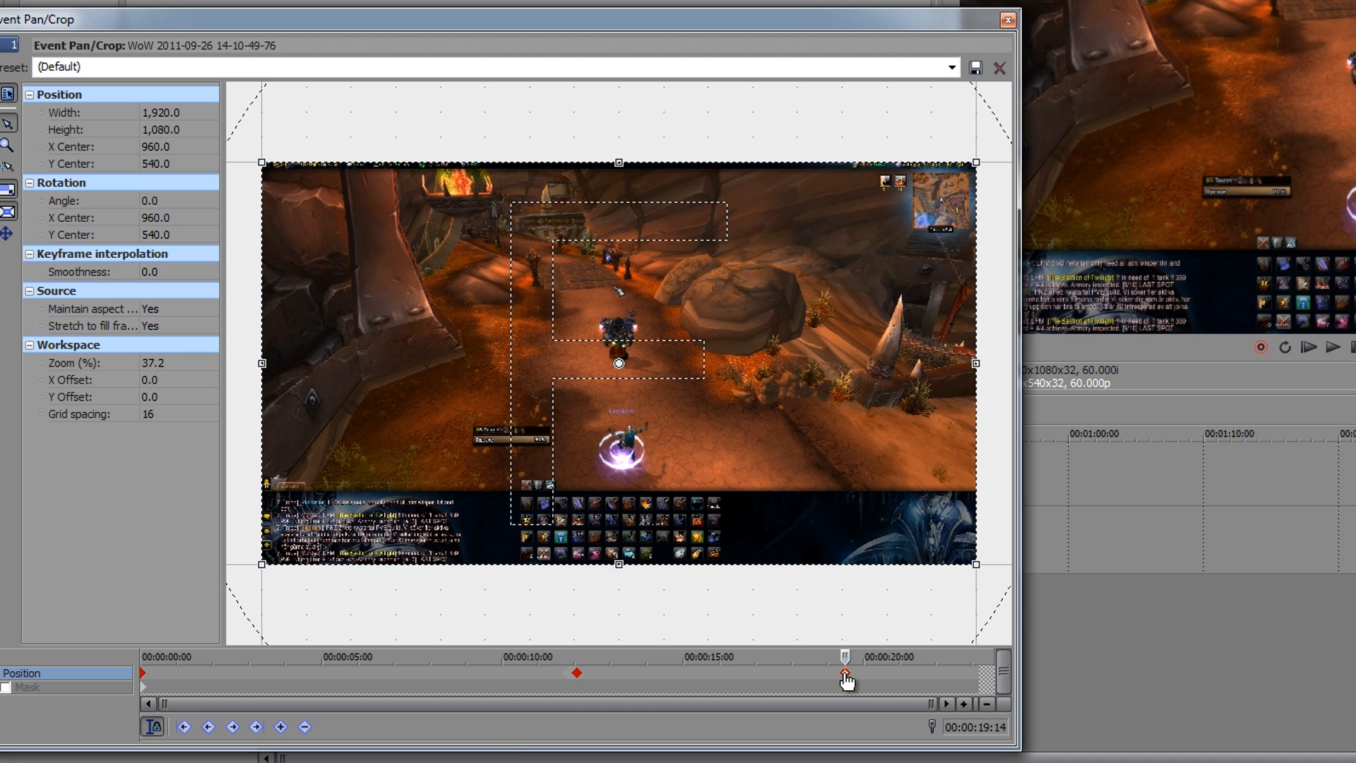
left_click_drag(846, 674, 850, 676)
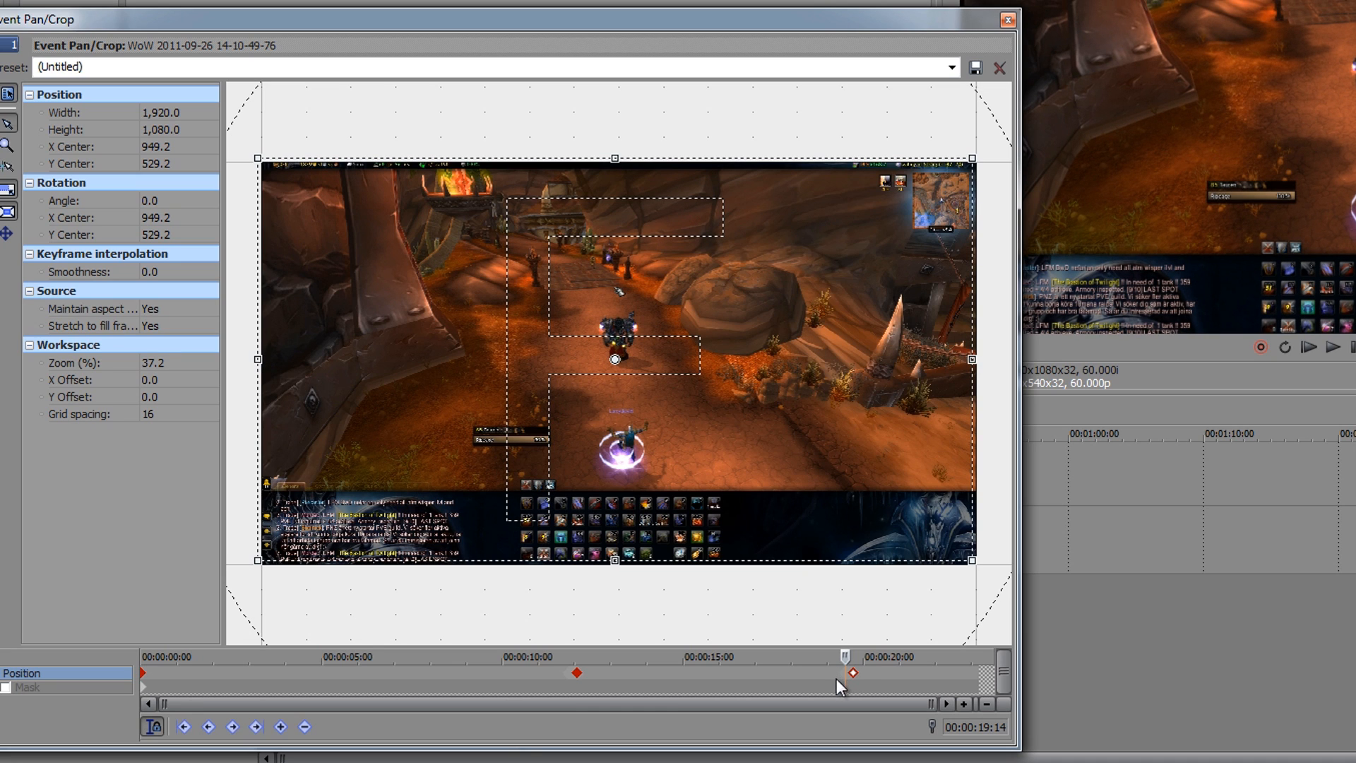
scroll(850, 684, "up", 6)
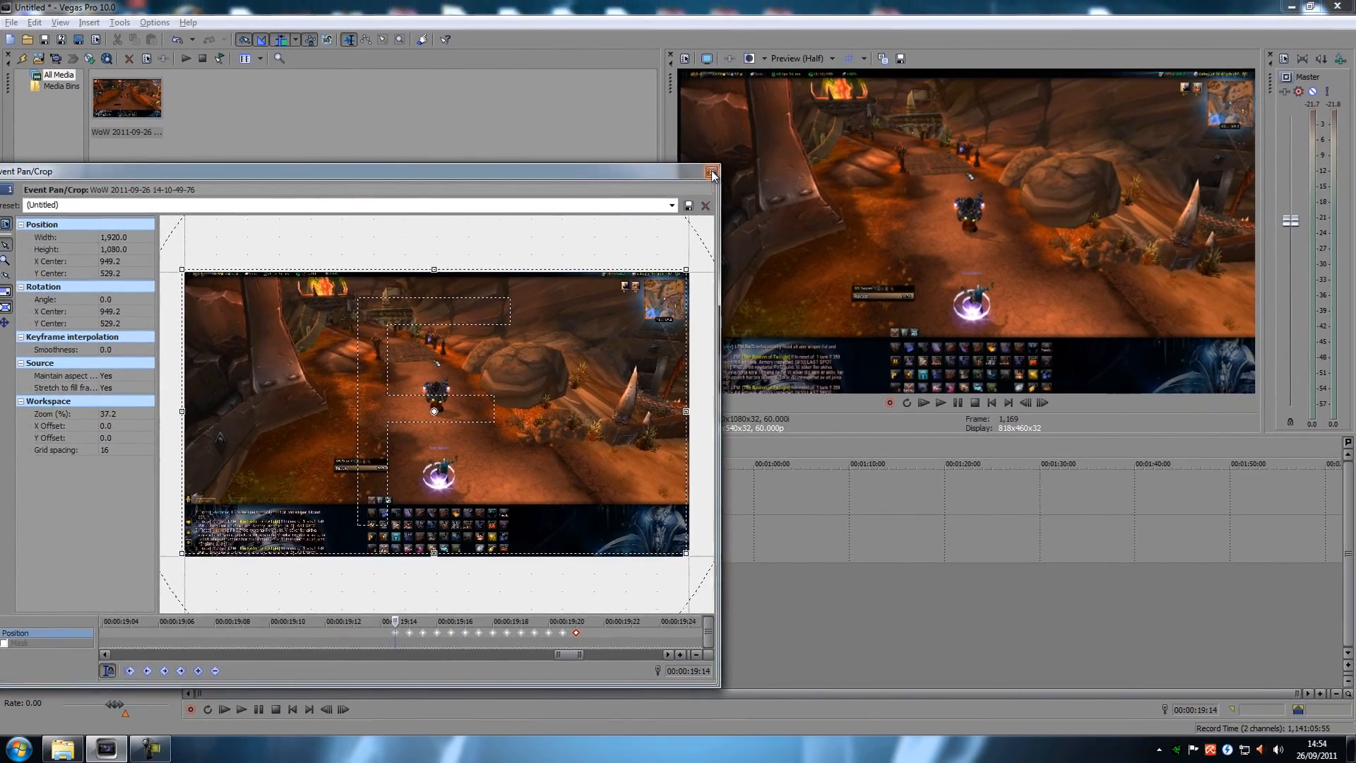
left_click(778, 139)
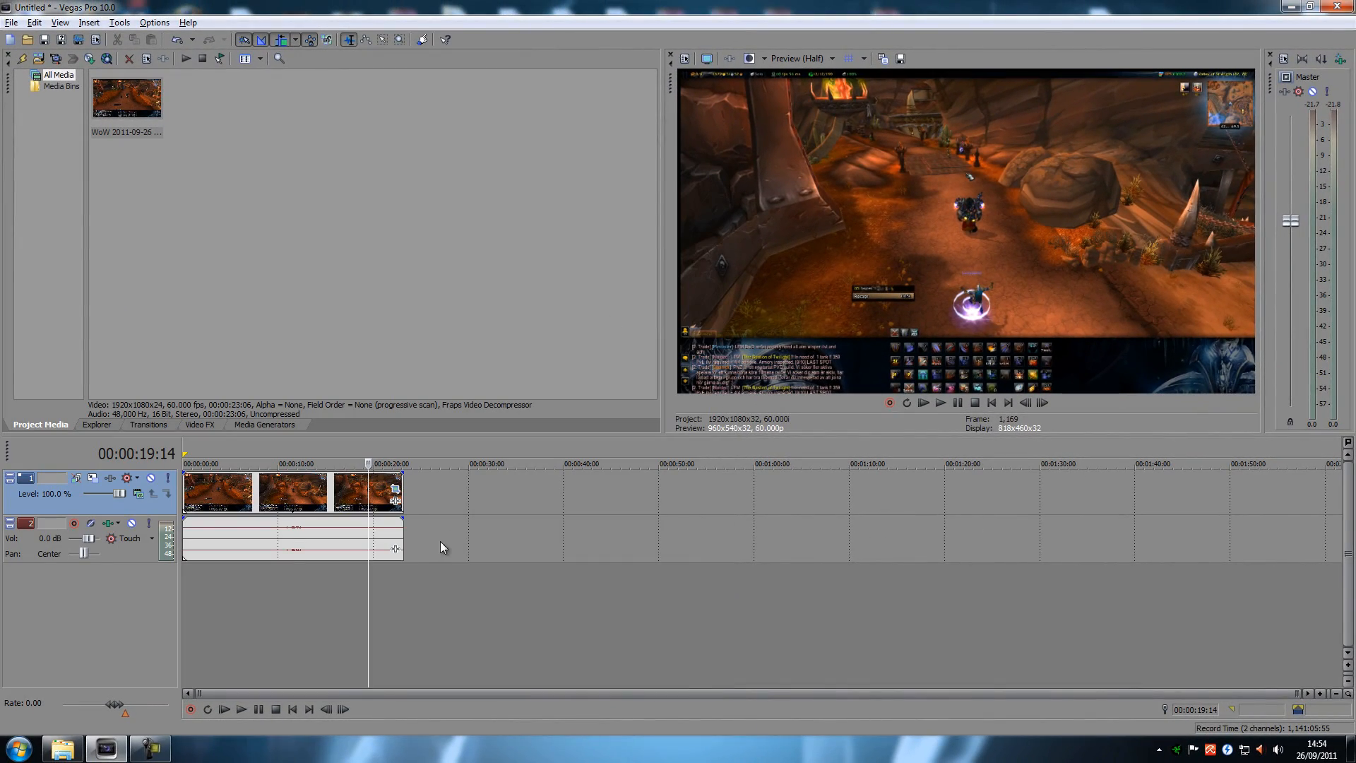
Step: Play the clip from shortly before the first shake to preview both shakes, ending with the cursor at 00:00:19:26
left_click(274, 586)
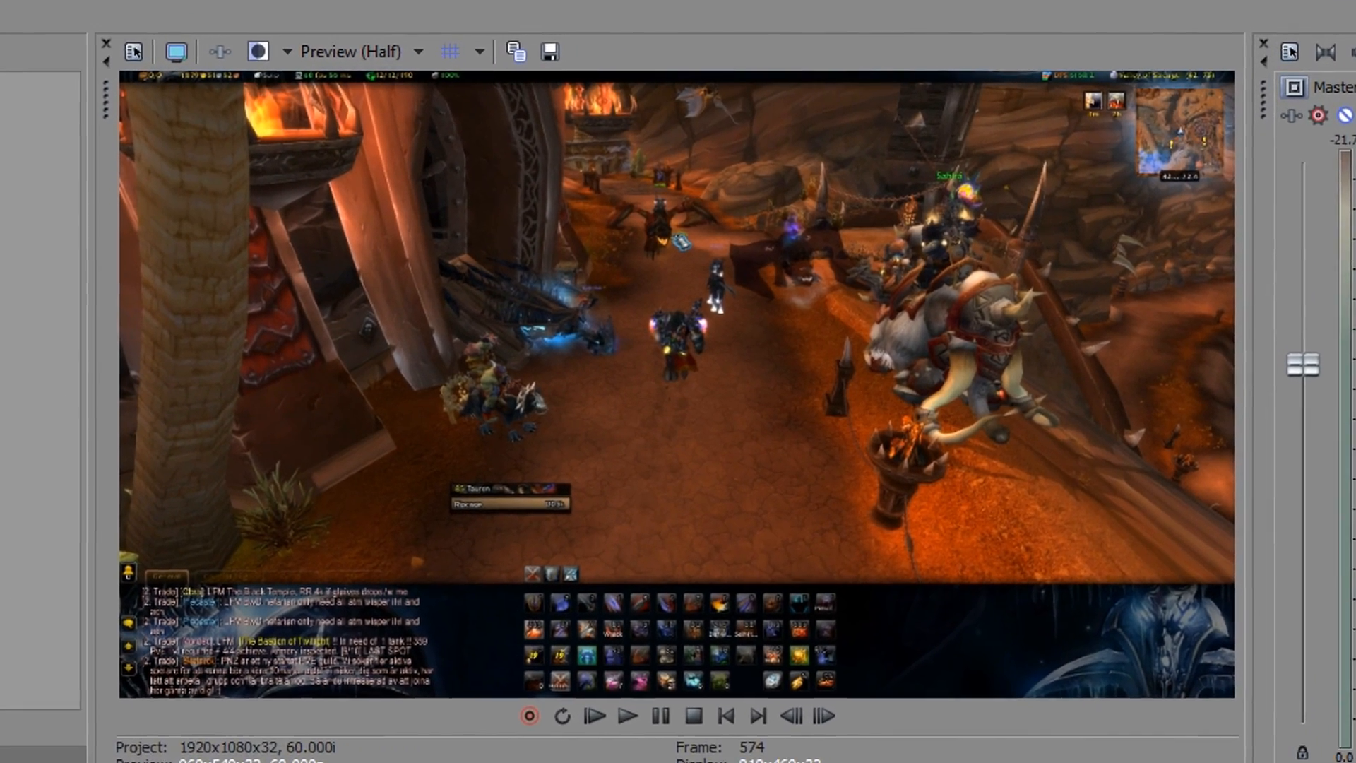
key("space")
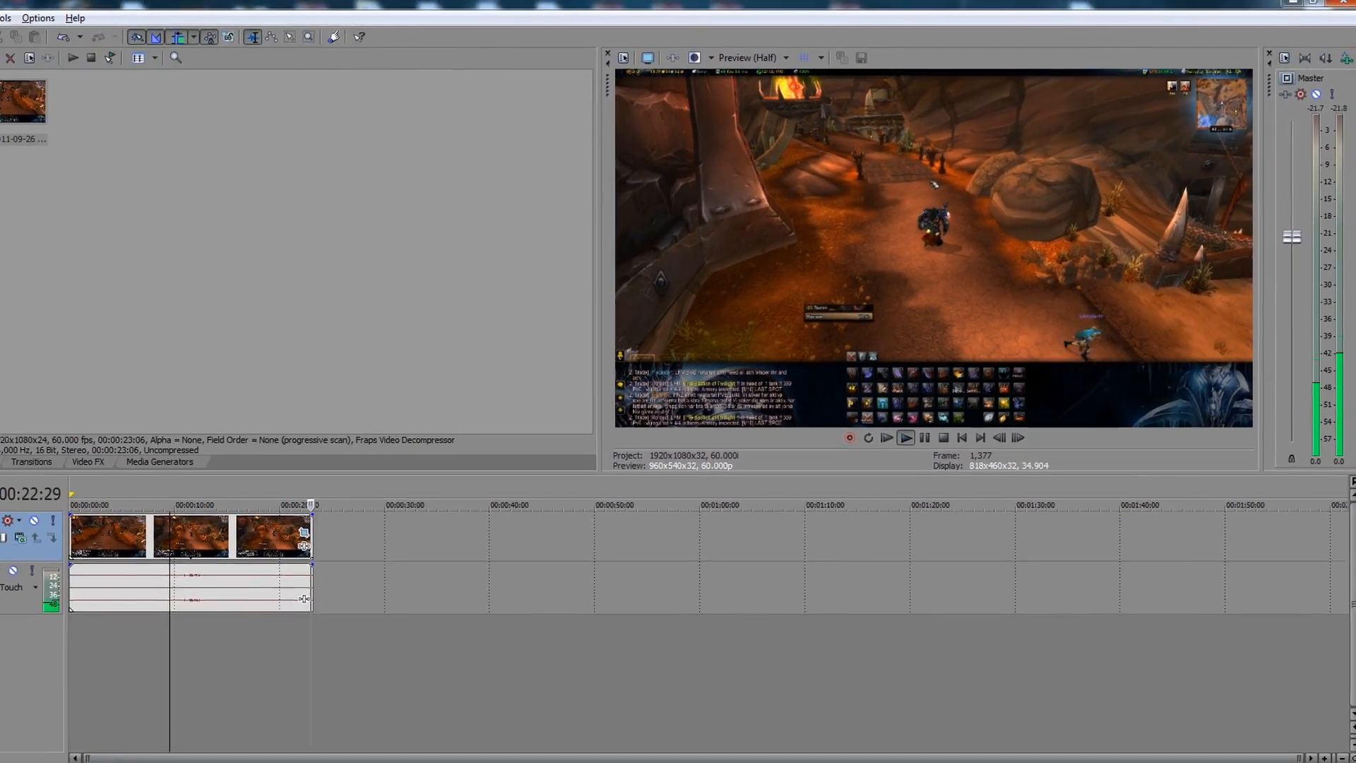
left_click(277, 652)
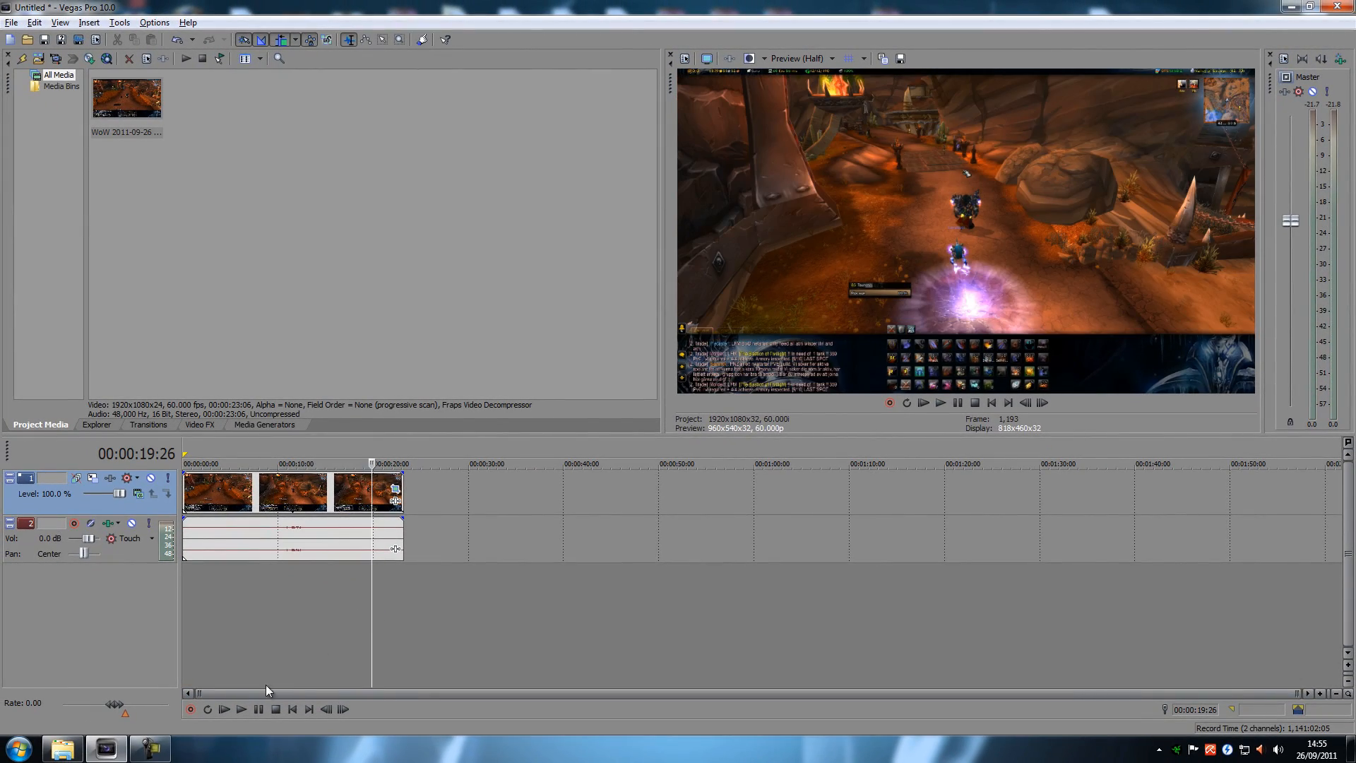
Step: Play the second shake twice from 00:00:18:12, stopping after each preview
left_click(358, 617)
left_click(241, 709)
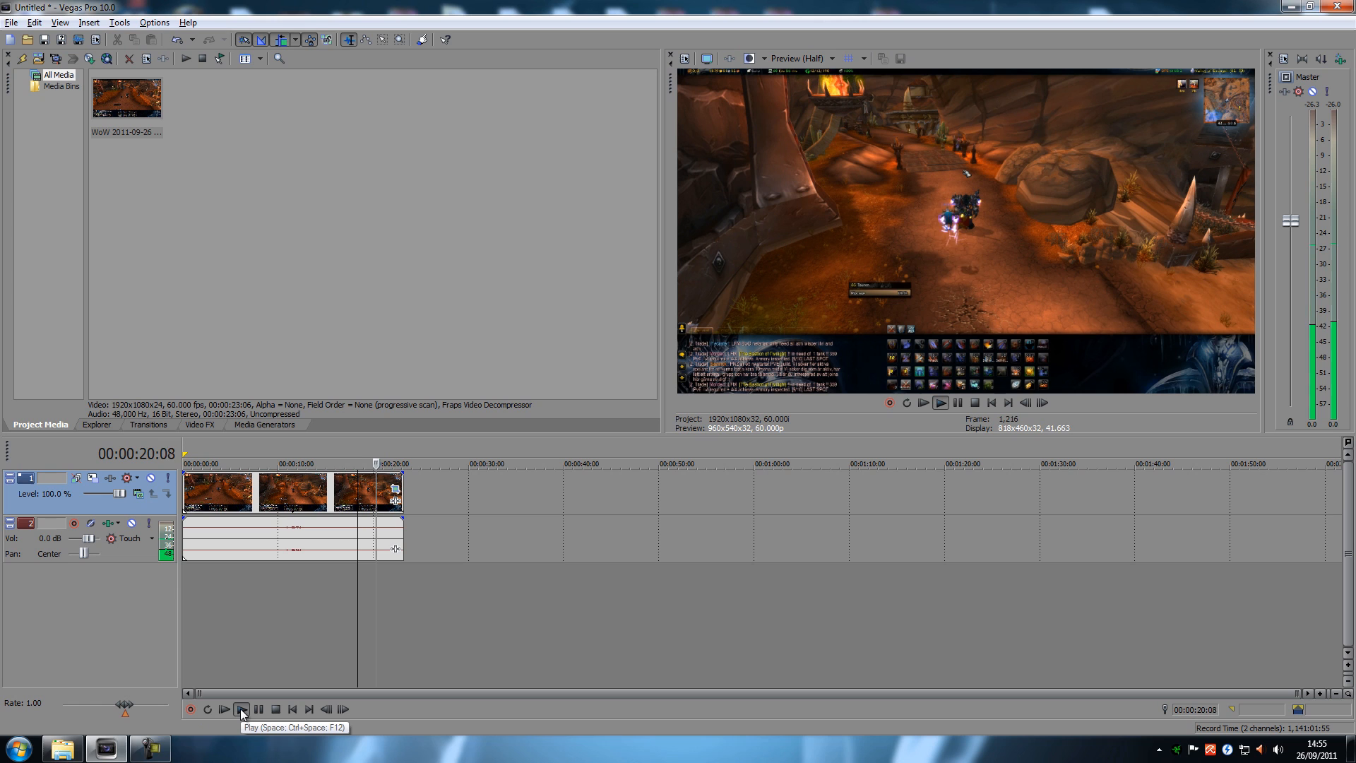
left_click(275, 709)
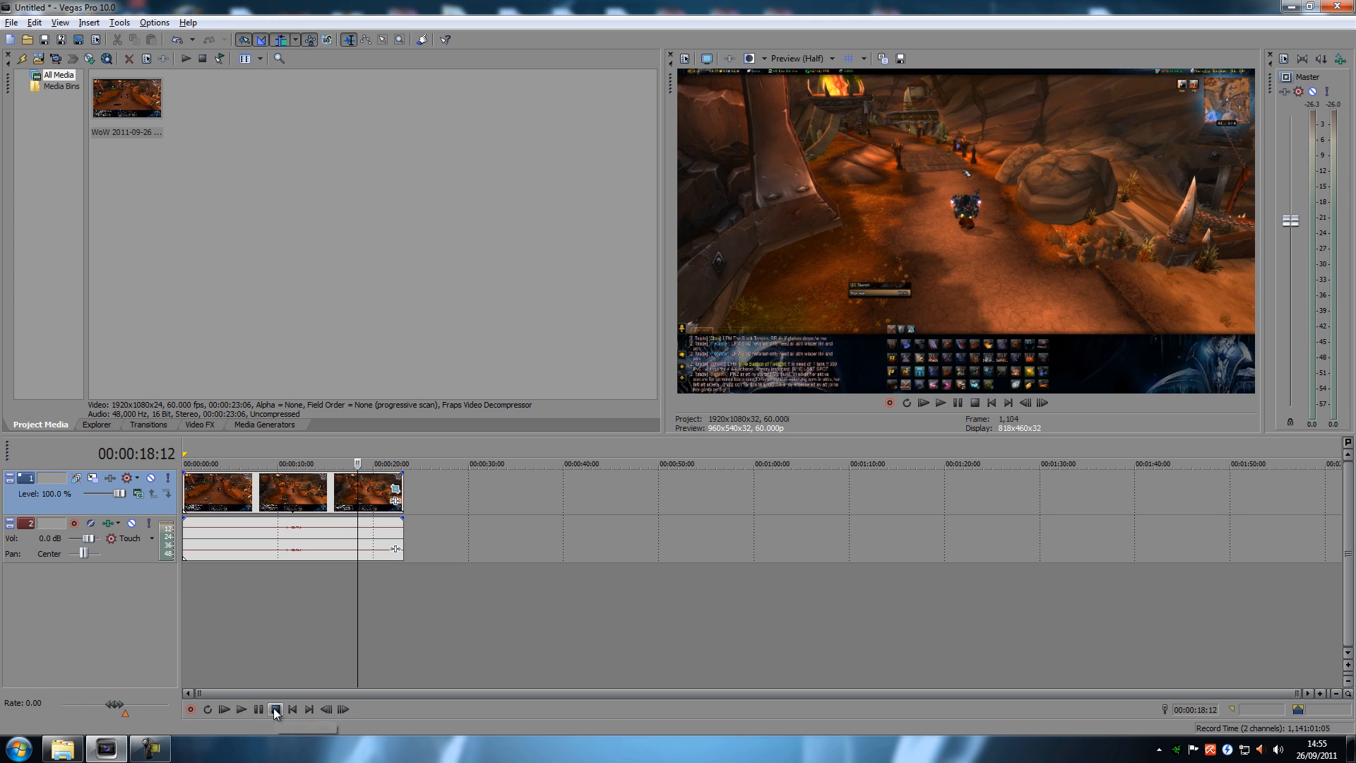
left_click(241, 709)
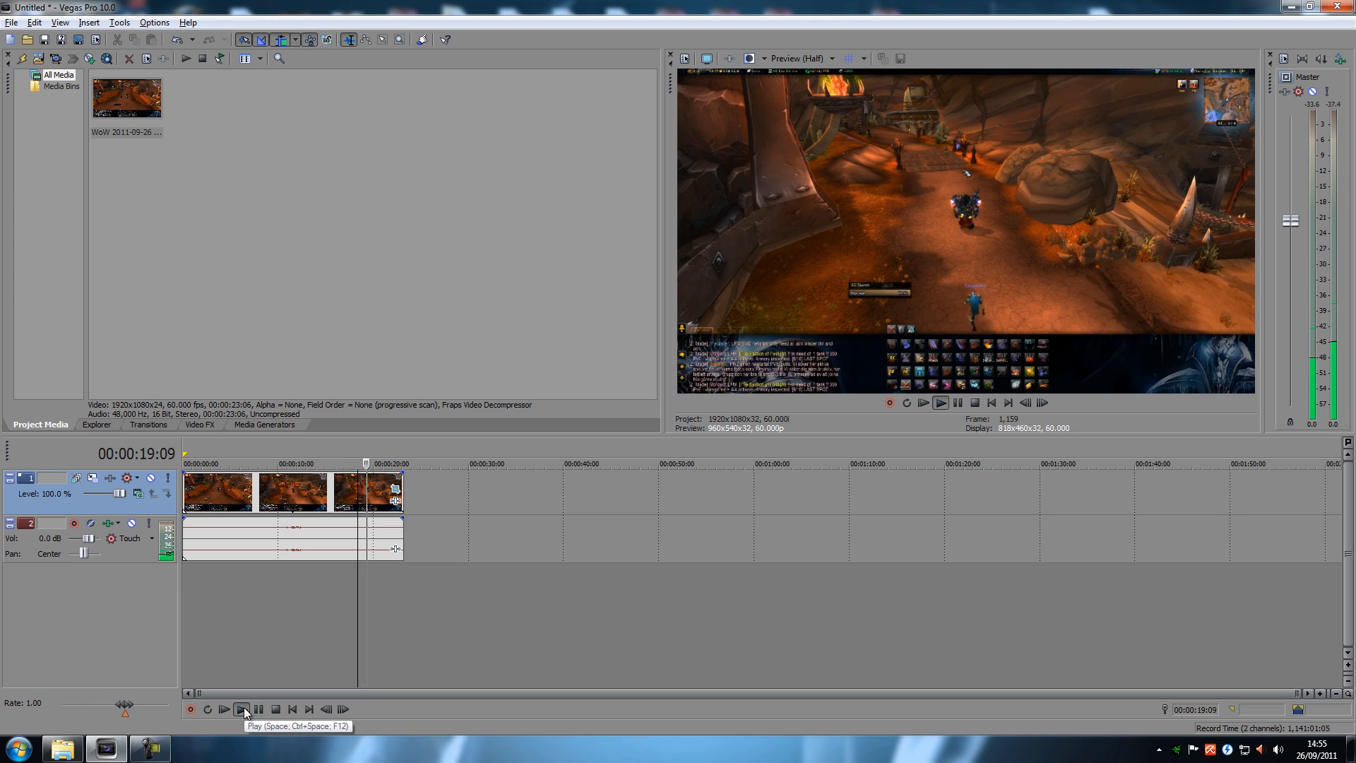
left_click(274, 709)
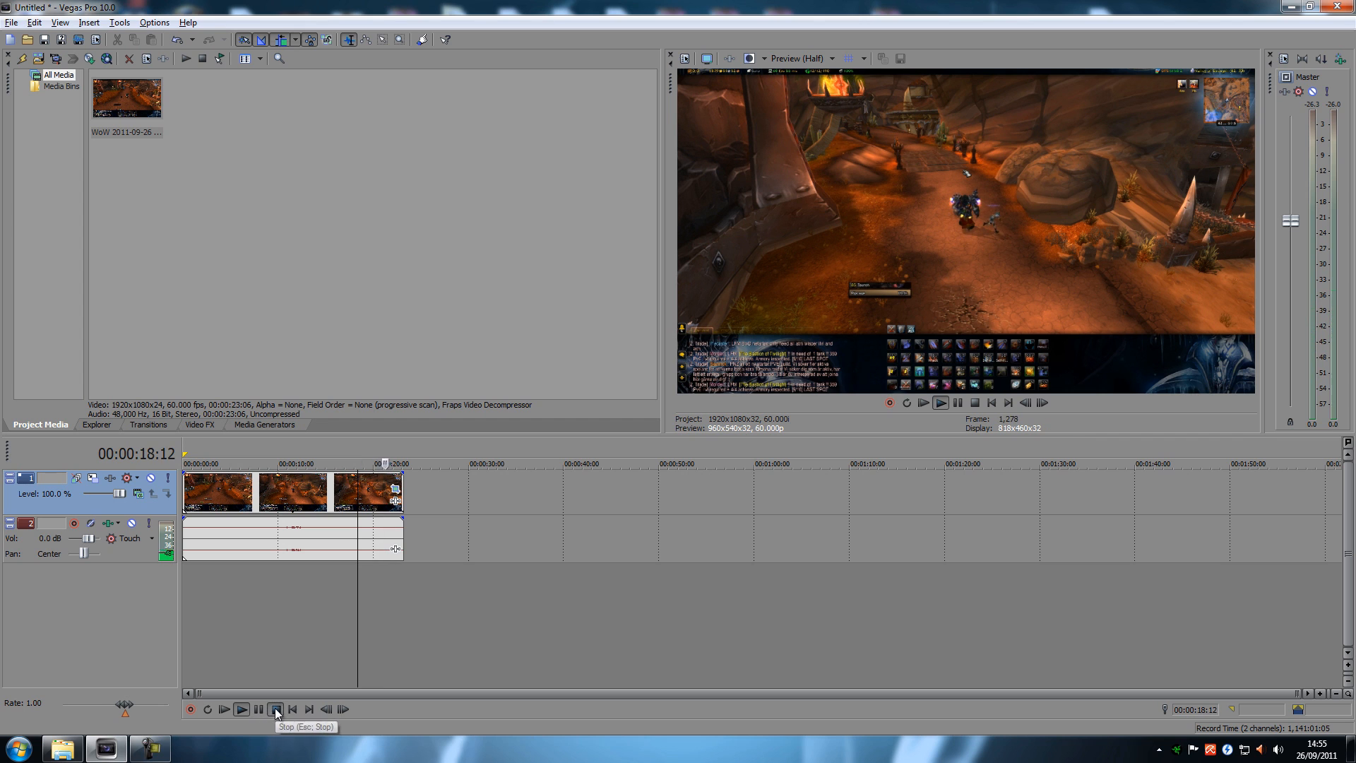
Step: Replay the first shake from 00:00:09:23 and stop the playback once it has passed
left_click(275, 599)
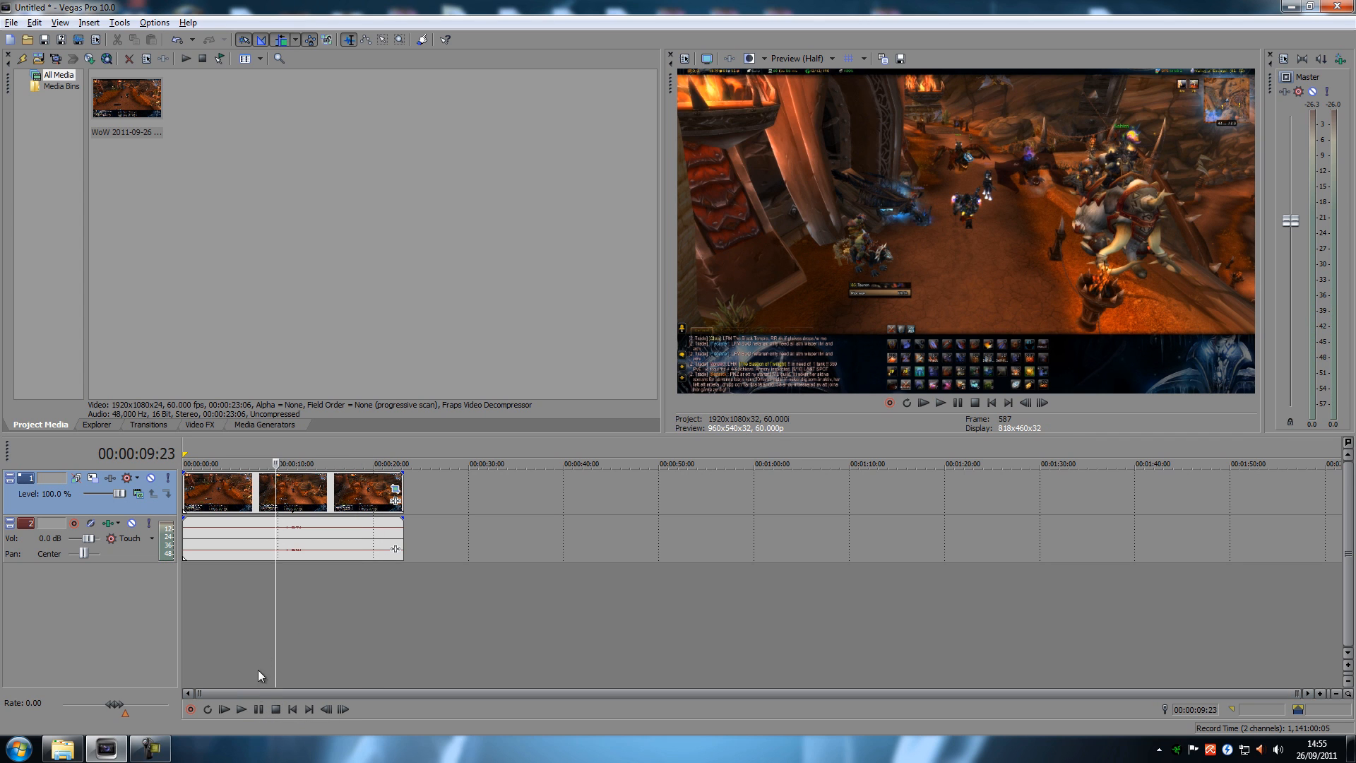
left_click(248, 705)
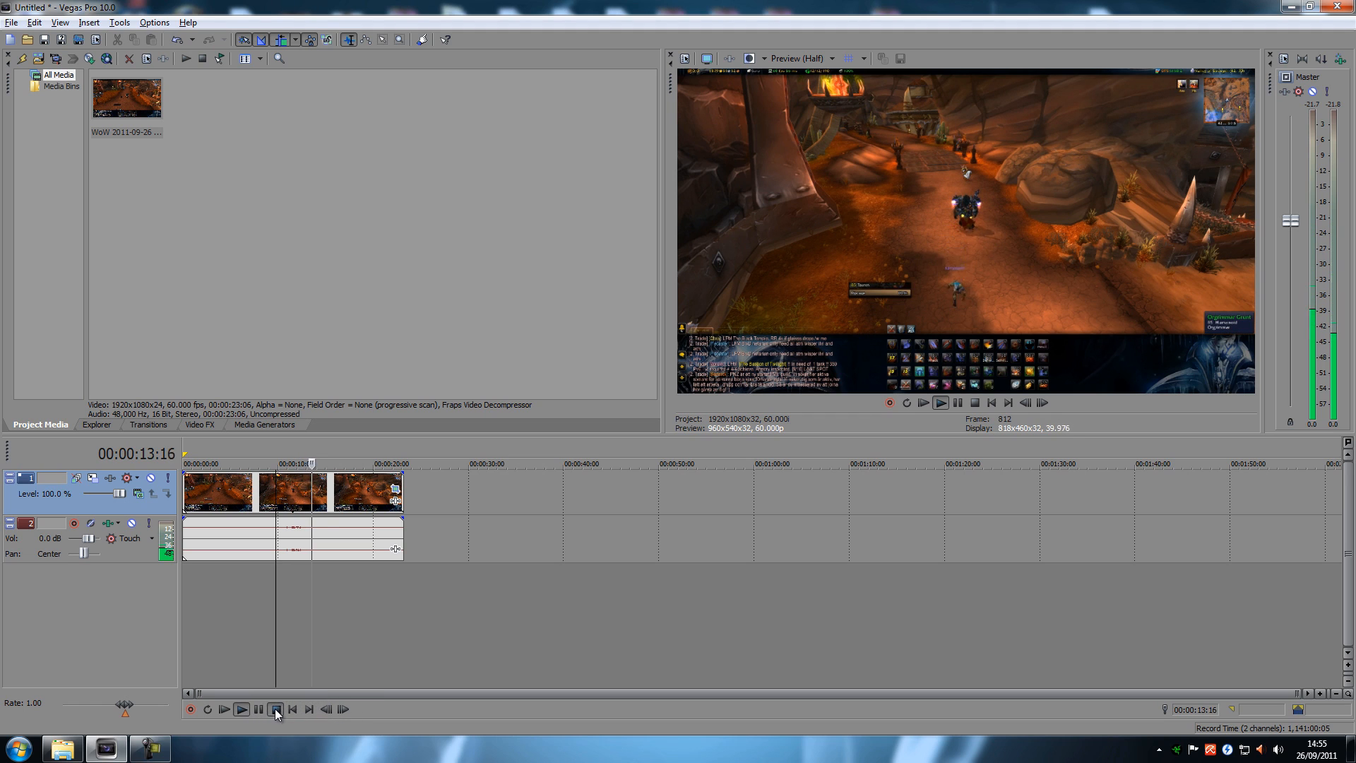
left_click(276, 710)
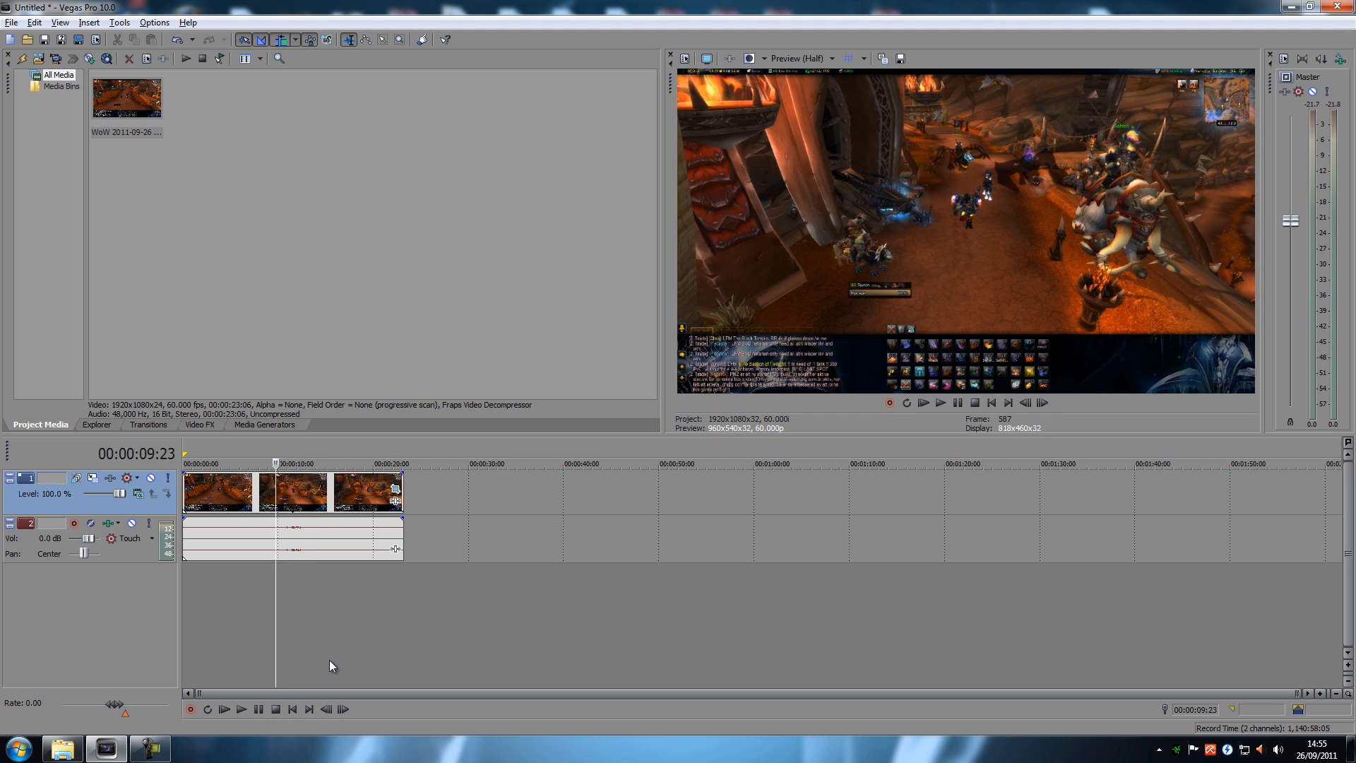